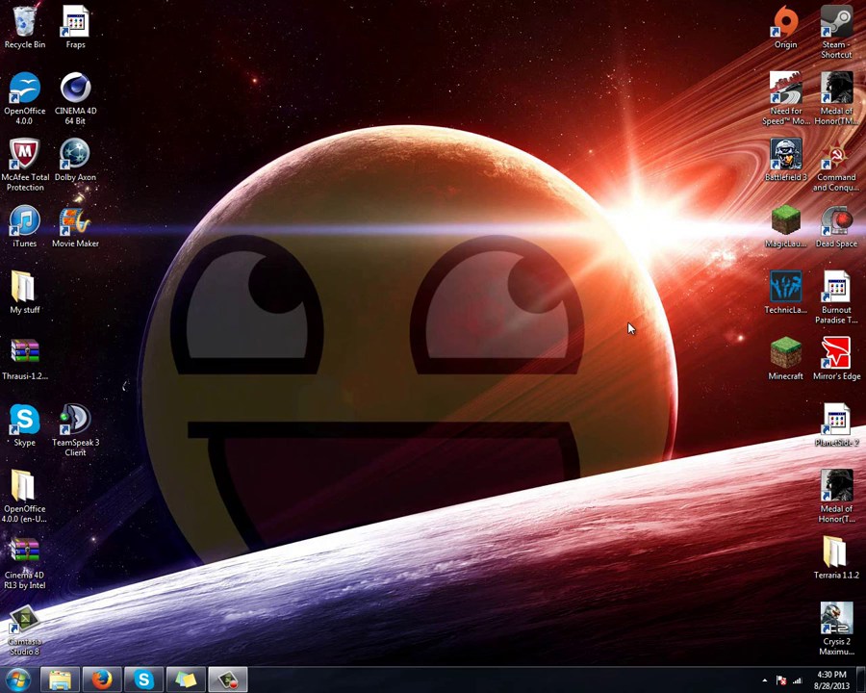
- Open the mods 1.6.2 folder inside My stuff > mod folder to view the downloaded mod files, and close it
mouse_move(99, 683)
double_click(29, 286)
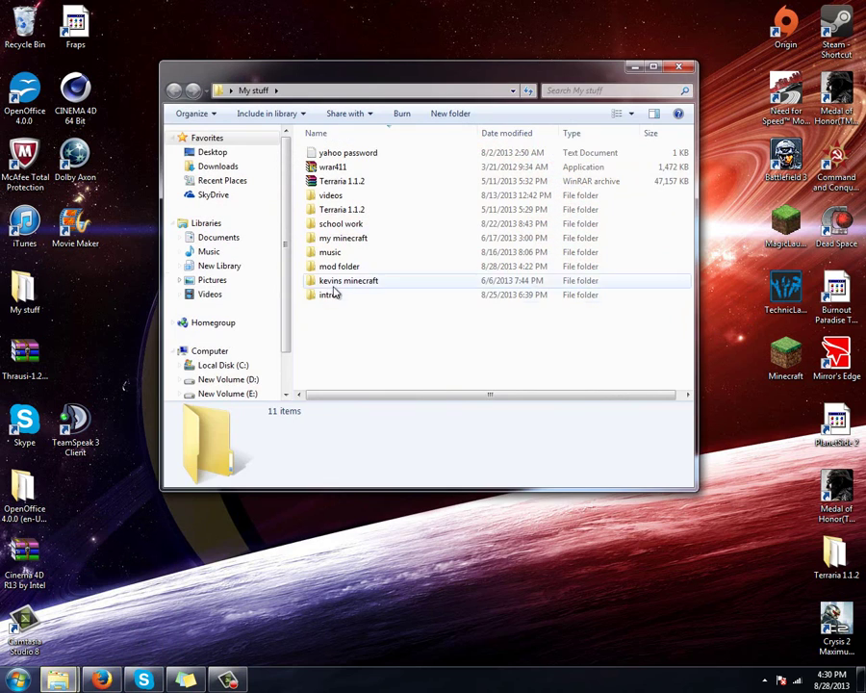
double_click(352, 267)
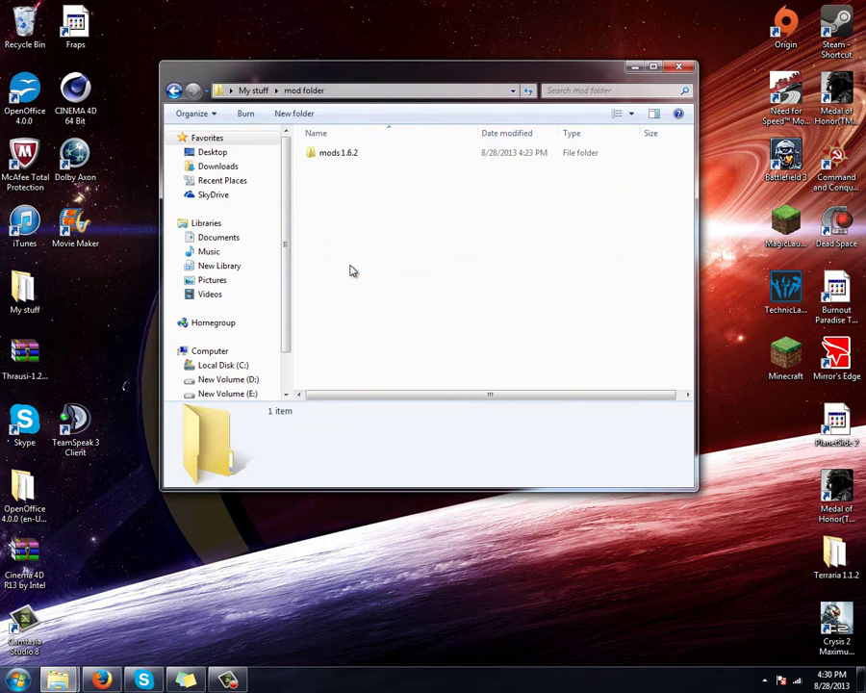
double_click(389, 156)
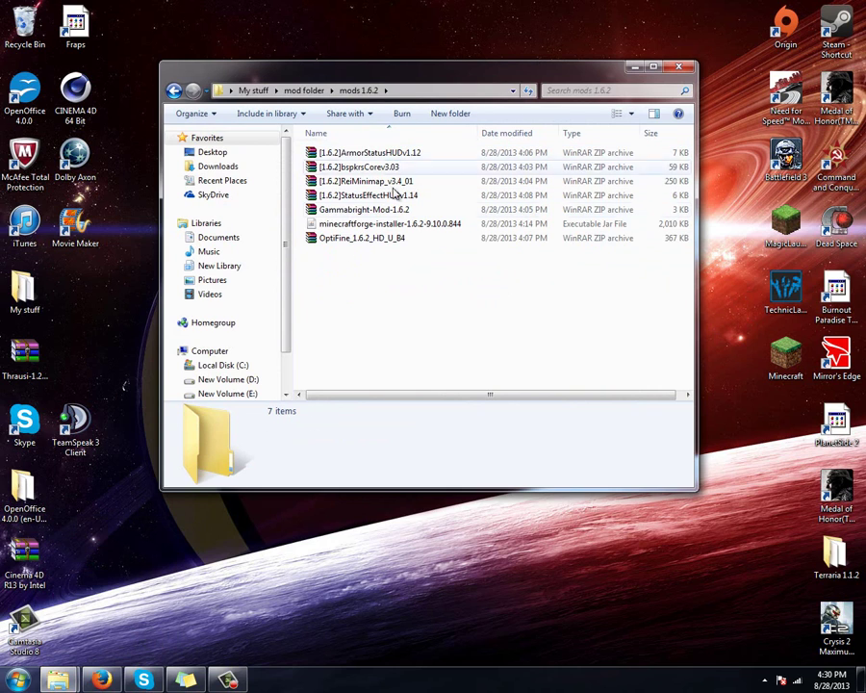
drag(626, 394, 632, 394)
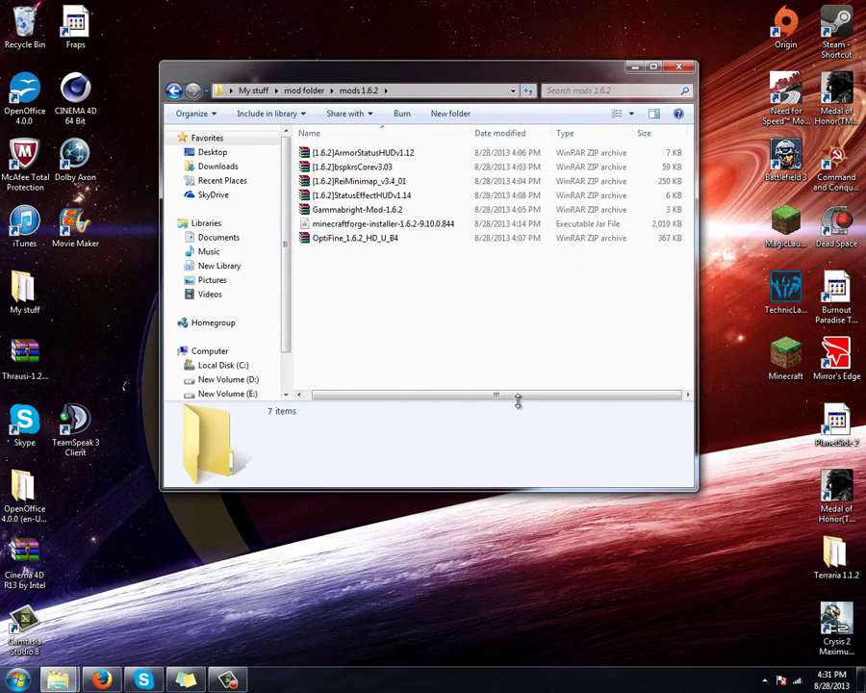
click(680, 69)
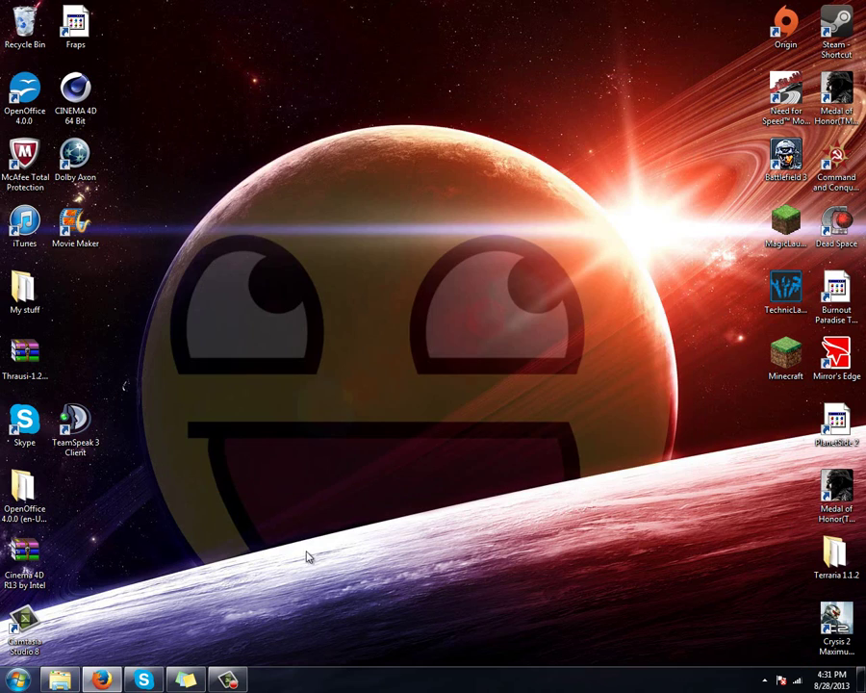
- Switch to Firefox and look through the video description for the Forge and Magic launcher links, selecting the Forge address
click(115, 680)
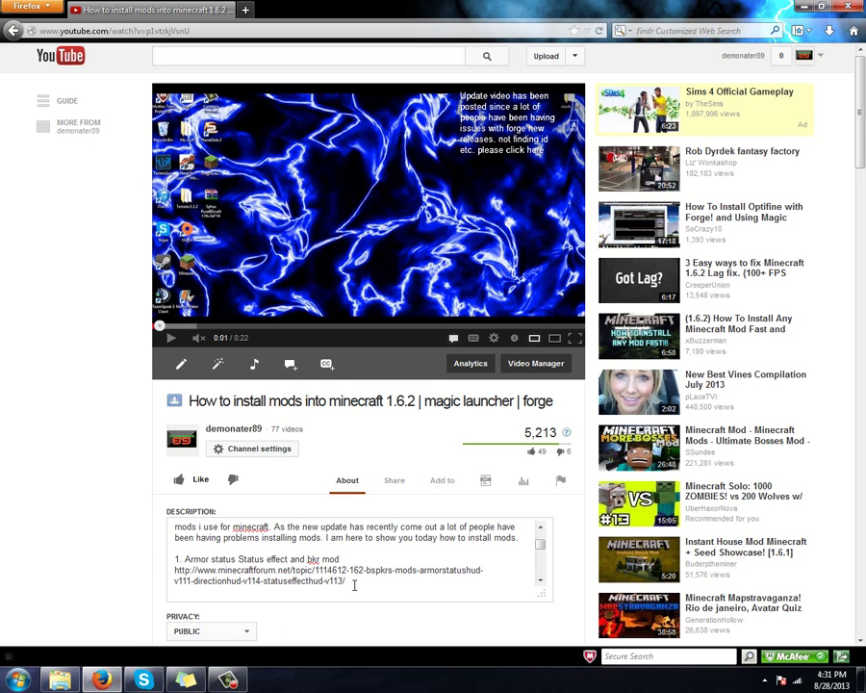
scroll(356, 553, down, 5)
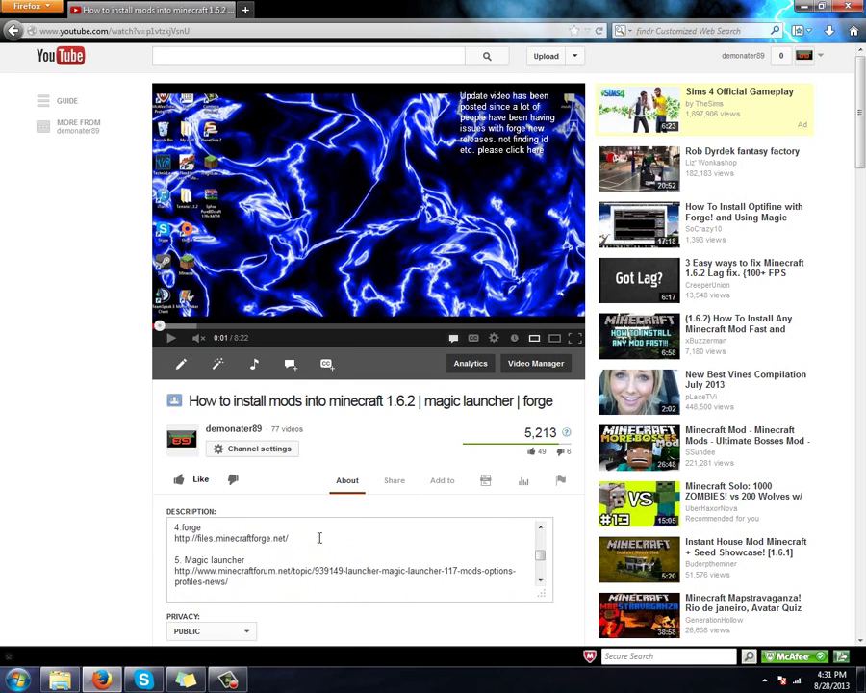
scroll(296, 542, down, 1)
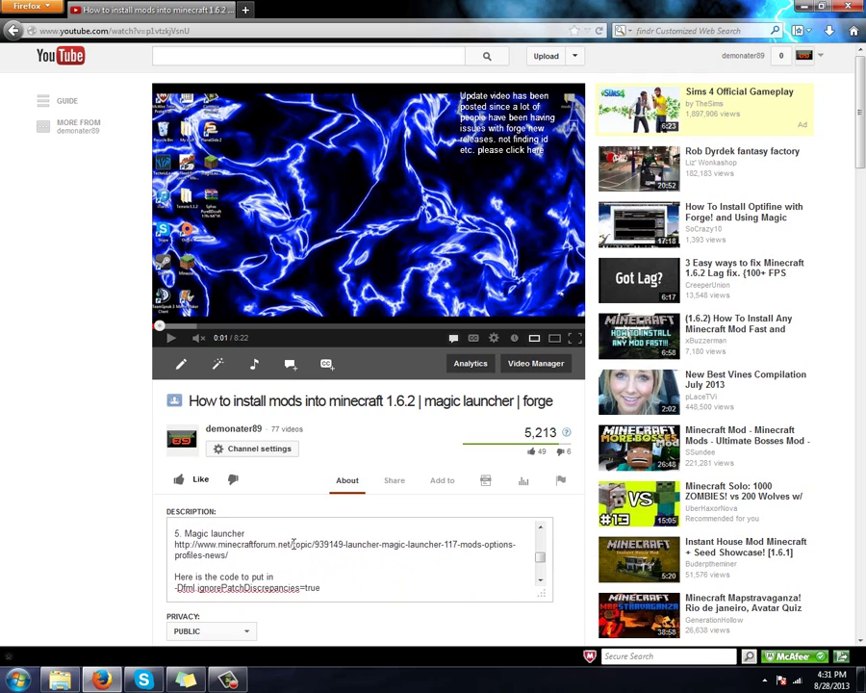
scroll(253, 546, up, 1)
key(ctrl+a)
click(286, 537)
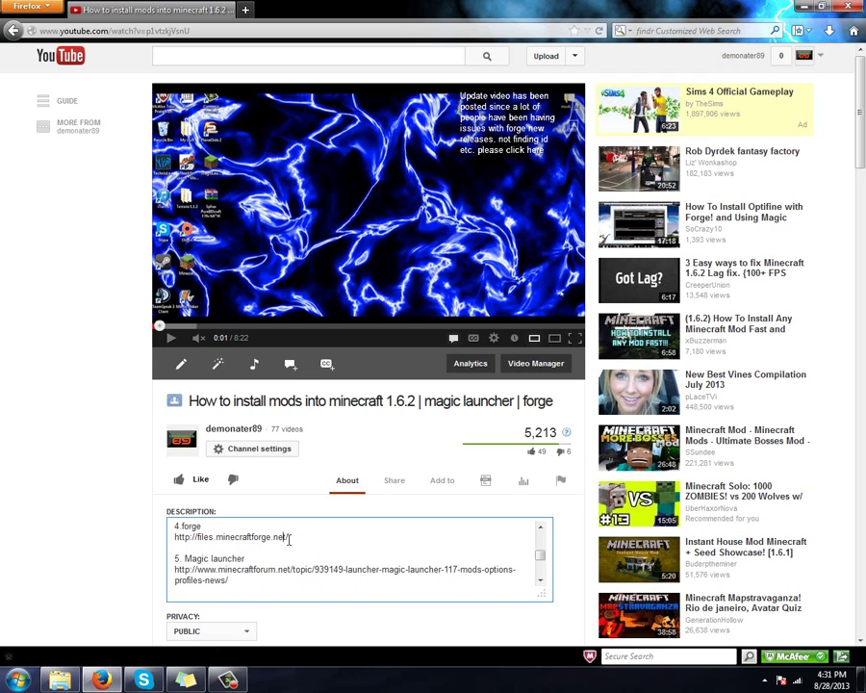
drag(287, 537, 192, 537)
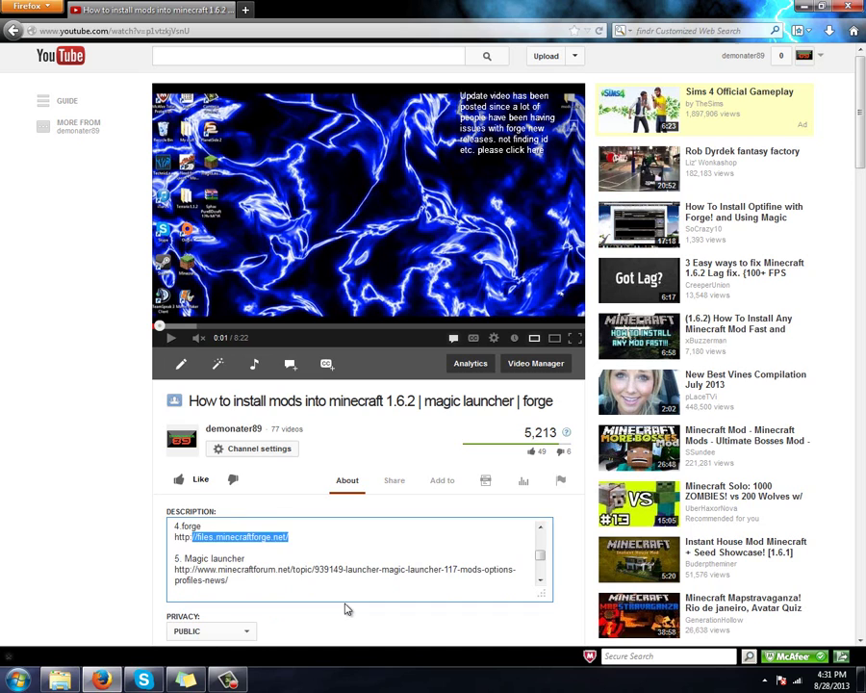
- Read the 8/13/13 update note in the description and view the Forge downloads page at files.minecraftforge.net, then minimize Firefox
scroll(336, 595, down, 5)
scroll(64, 529, down, 5)
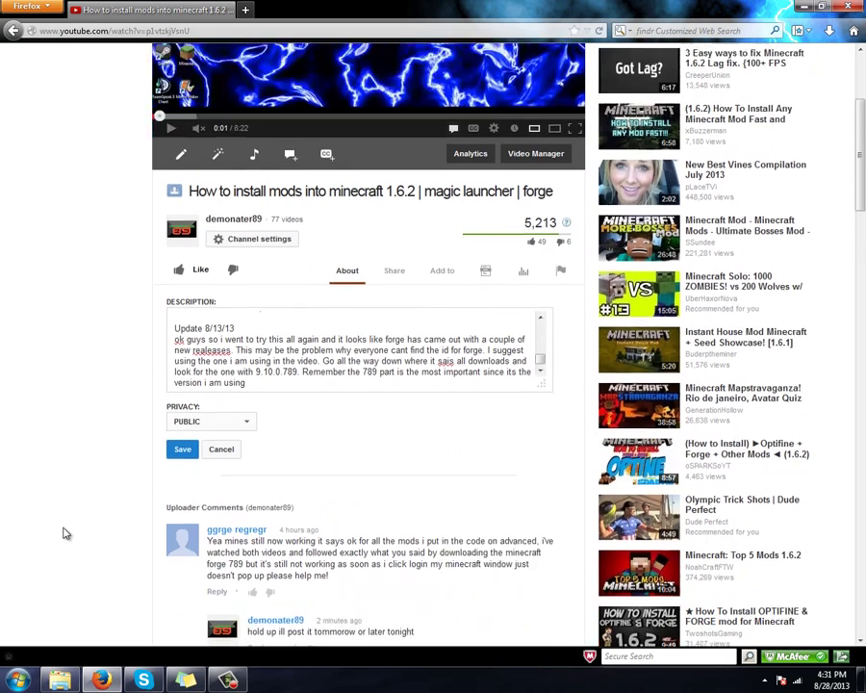
click(182, 349)
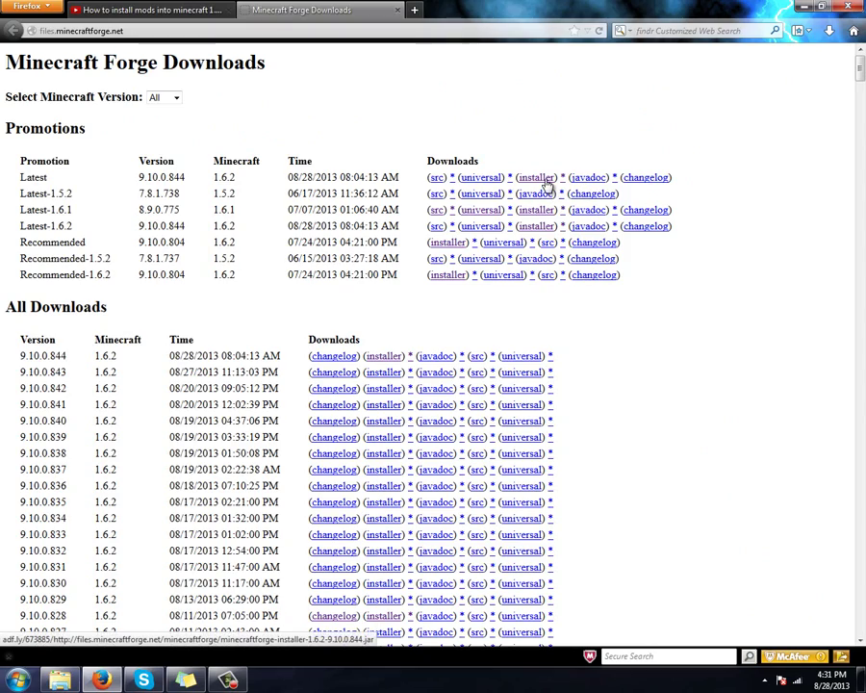
click(802, 8)
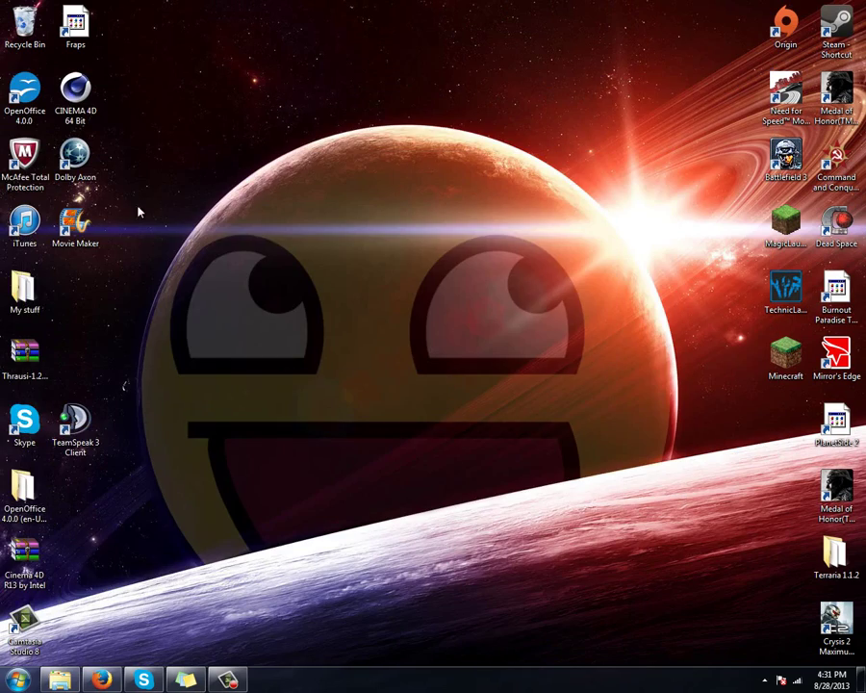
- Run minecraftforge-installer-1.6.2-9.10.0.844 from the mods 1.6.2 folder inside My stuff > mod folder
double_click(29, 300)
double_click(363, 281)
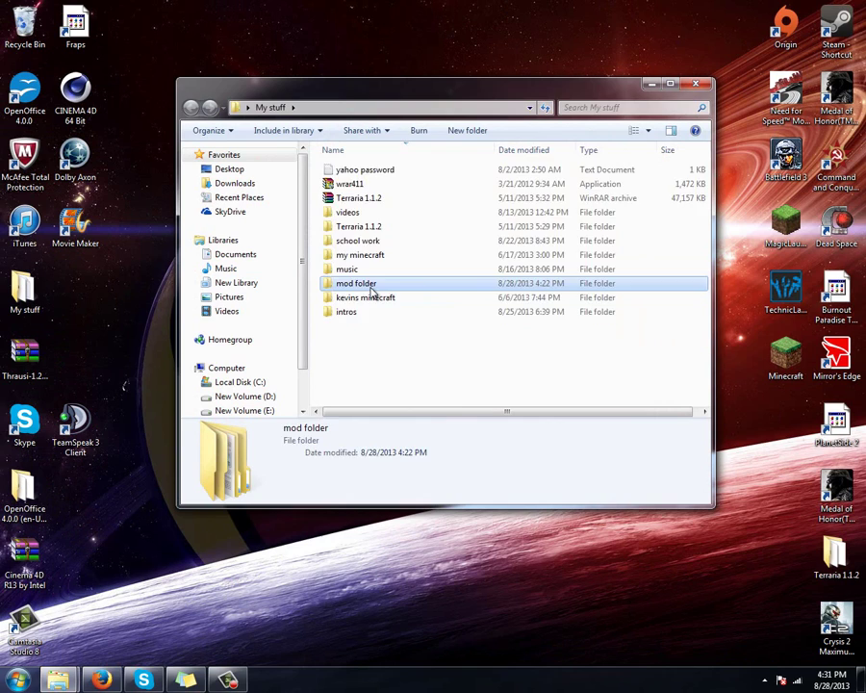
double_click(383, 172)
click(412, 242)
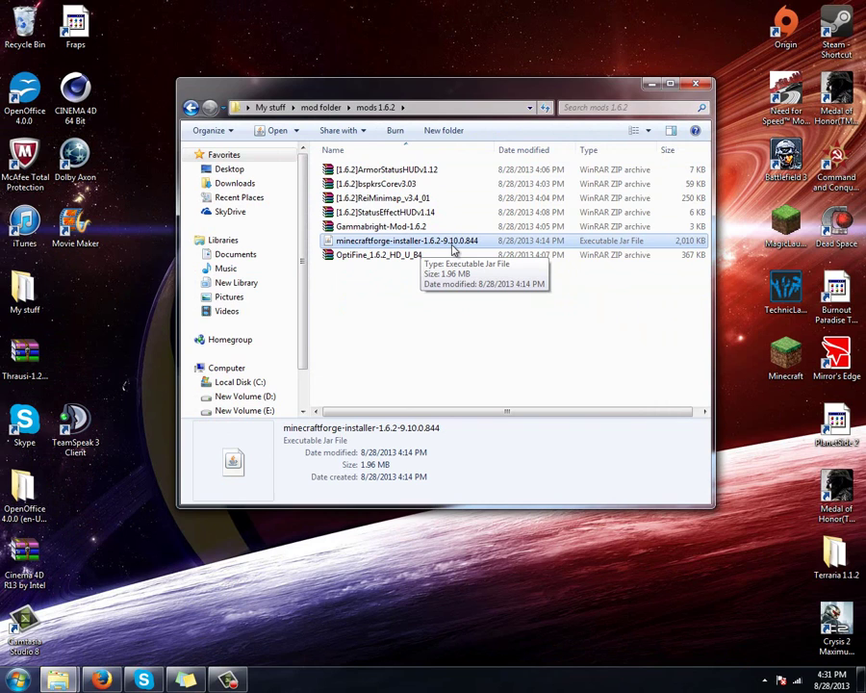
double_click(454, 245)
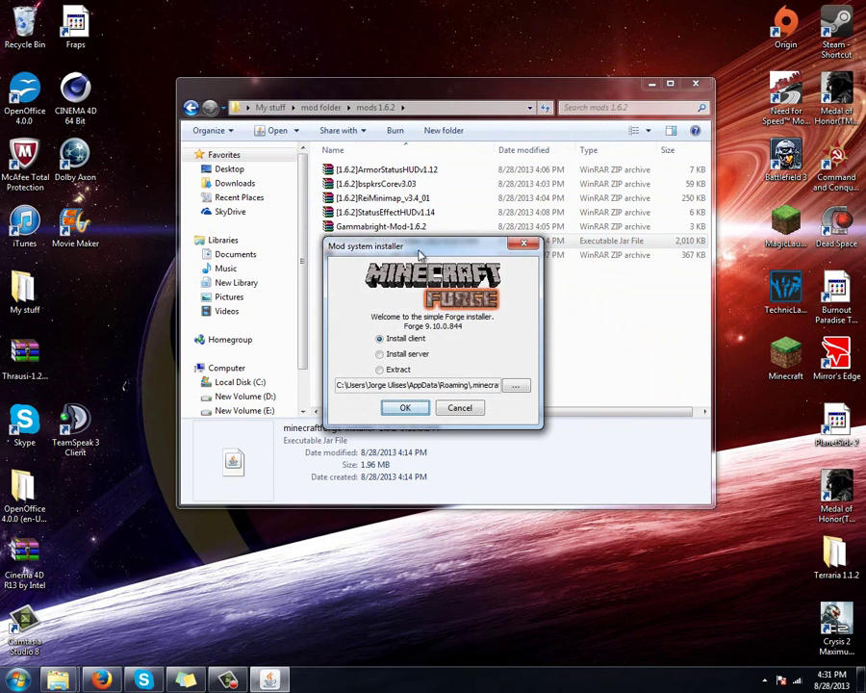
- View the Forge installer's options with the folder window minimized, and close the installer without installing
drag(412, 260, 394, 157)
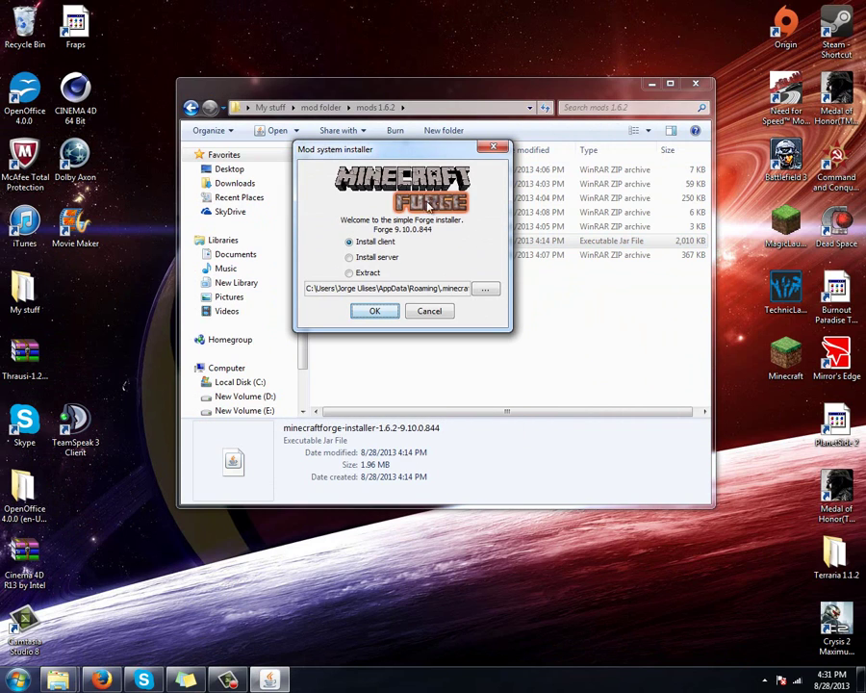
click(650, 85)
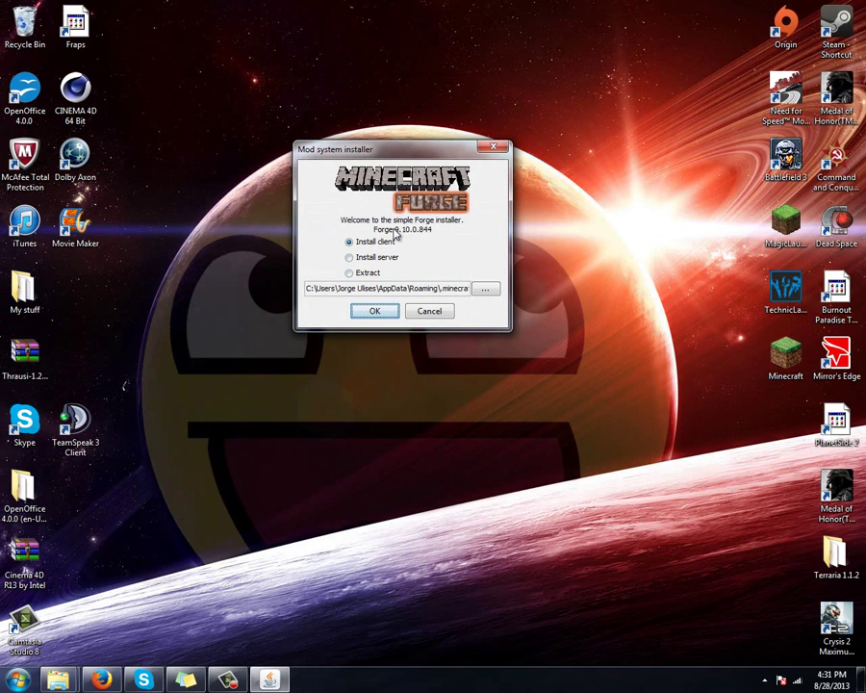
click(495, 147)
mouse_move(72, 685)
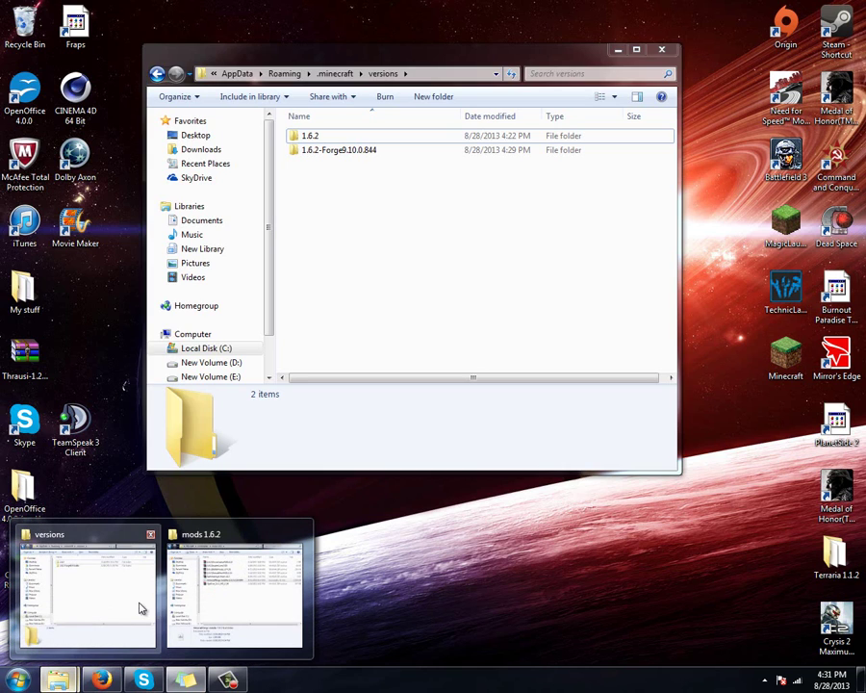
click(142, 602)
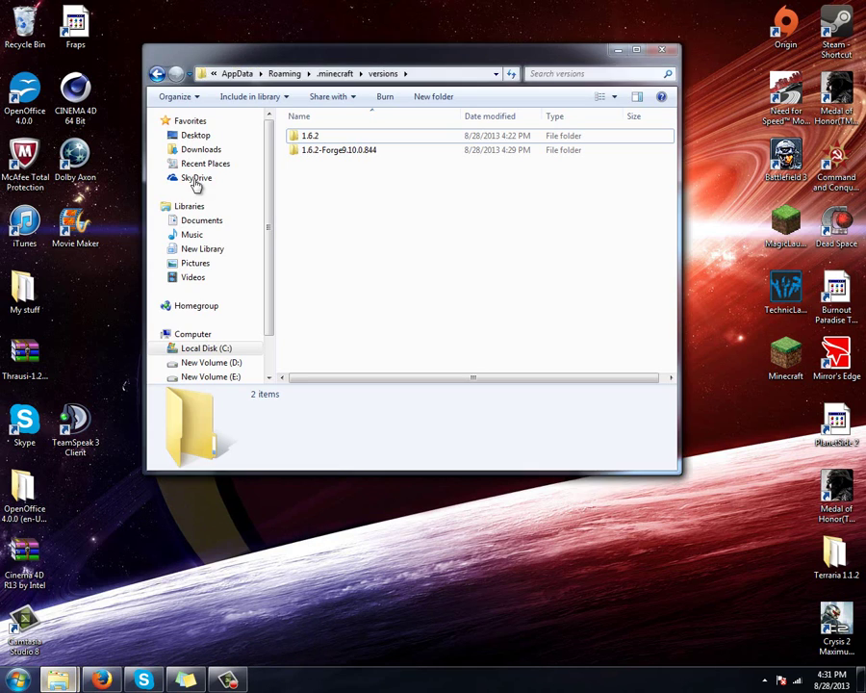
click(157, 74)
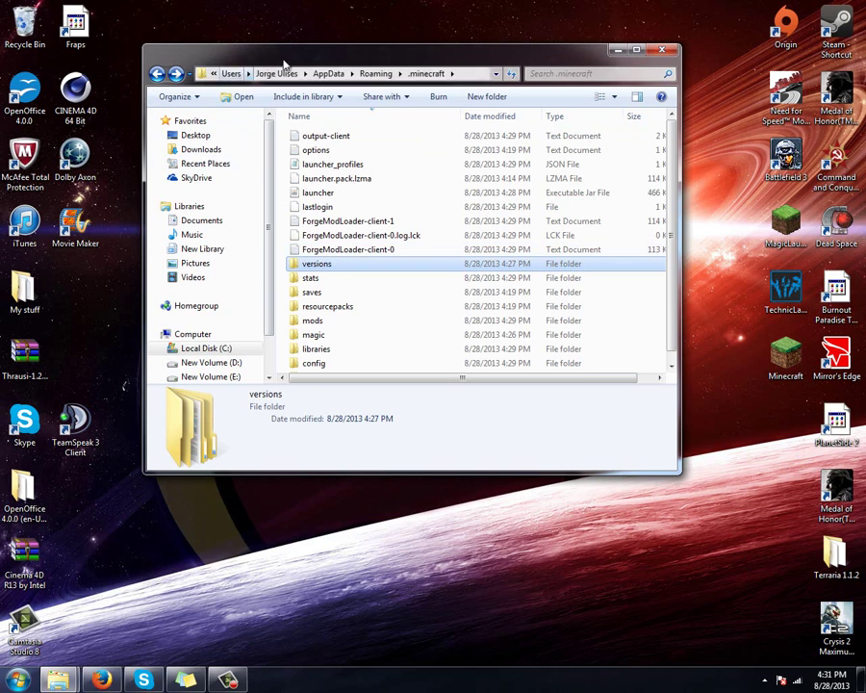
click(616, 48)
- Open %appdata% and go to .minecraft > versions to locate the 1.6.2-Forge9.10.0.844 folder
click(17, 680)
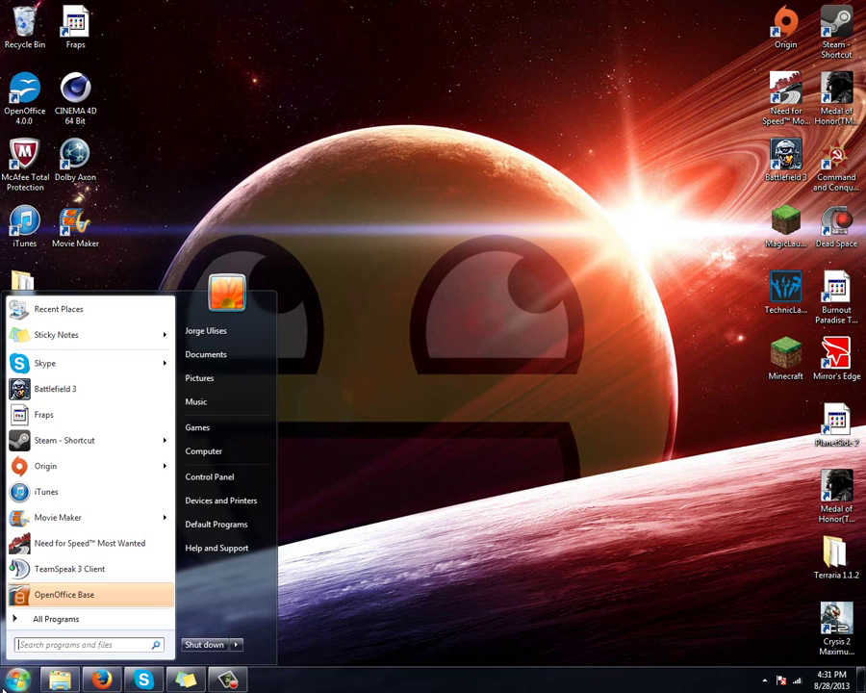
text(%appdata%)
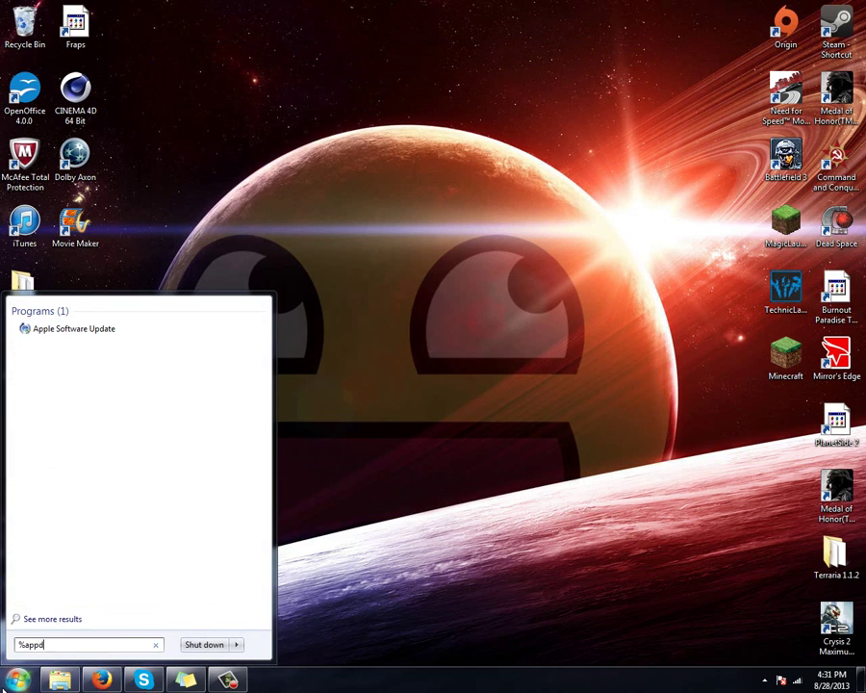
key(Return)
scroll(303, 251, down, 5)
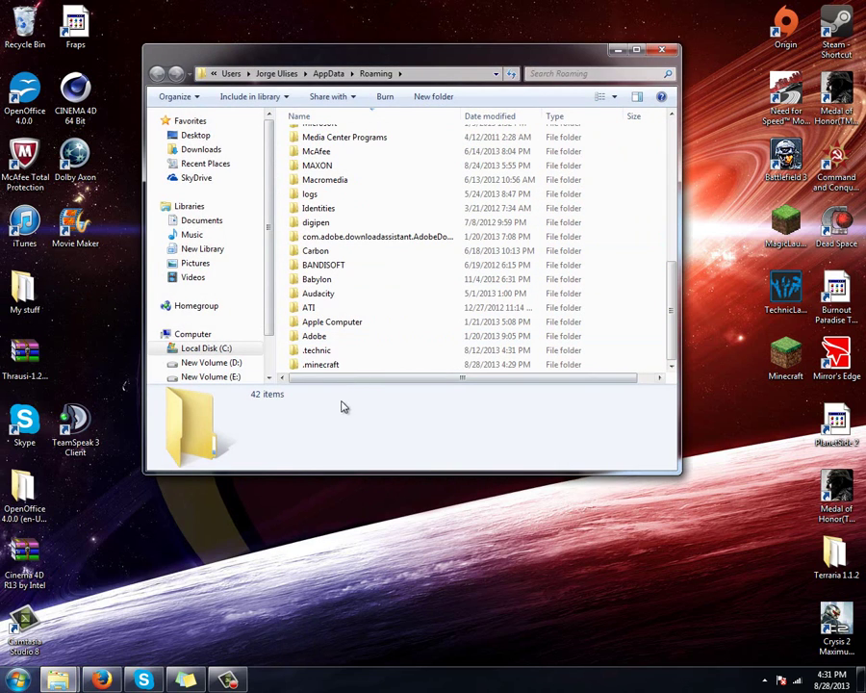
double_click(351, 370)
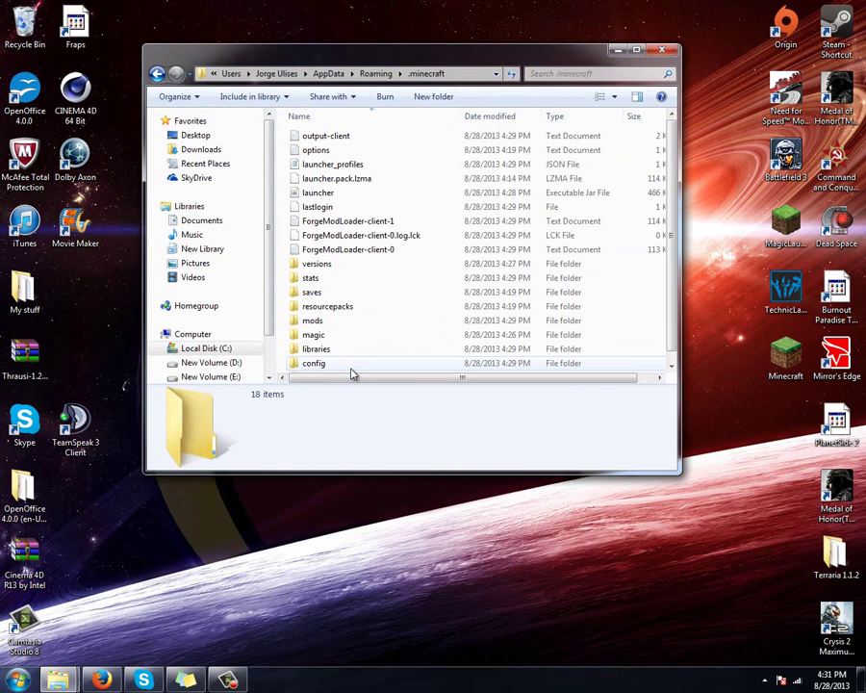
double_click(370, 265)
click(352, 154)
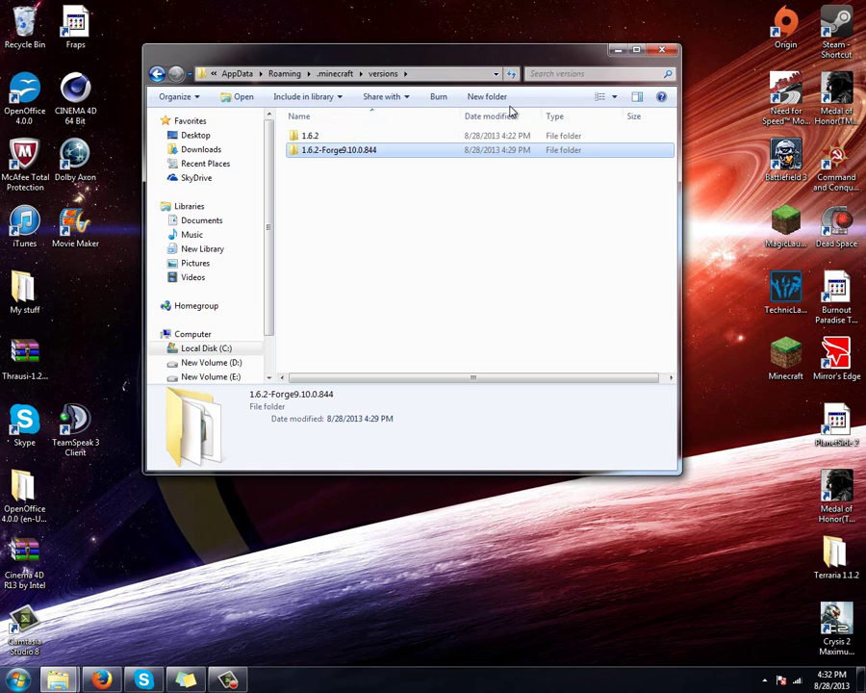
click(443, 214)
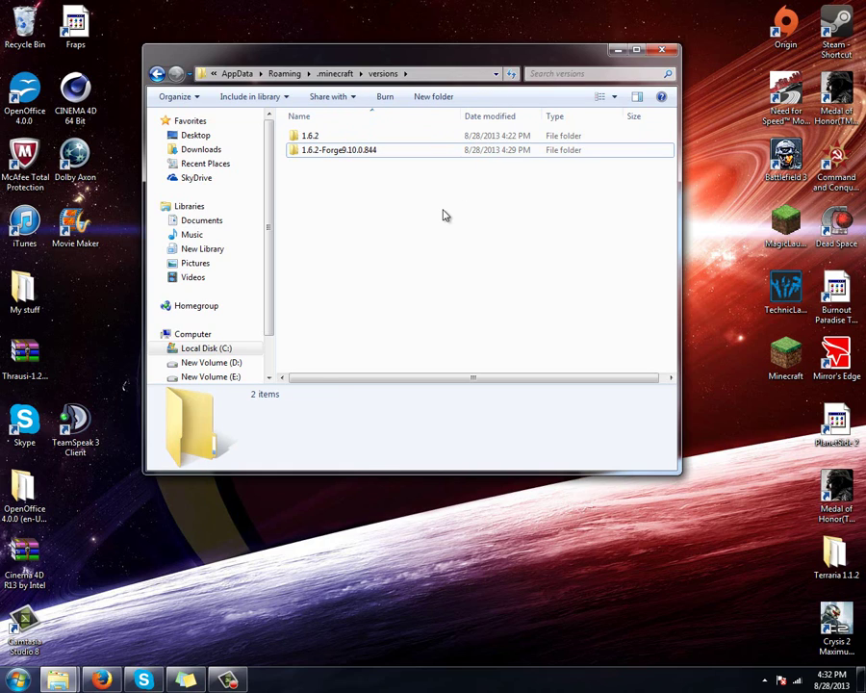
- Open the JSON file in the 1.6.2-Forge9.10.0.844 folder, find "id" in it, and close the file and folder
double_click(437, 151)
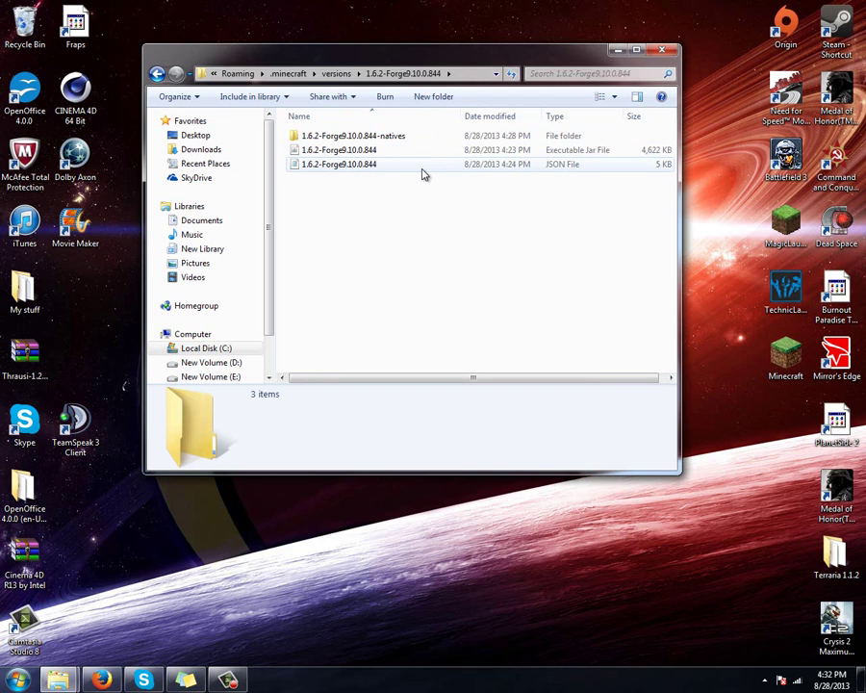
double_click(421, 168)
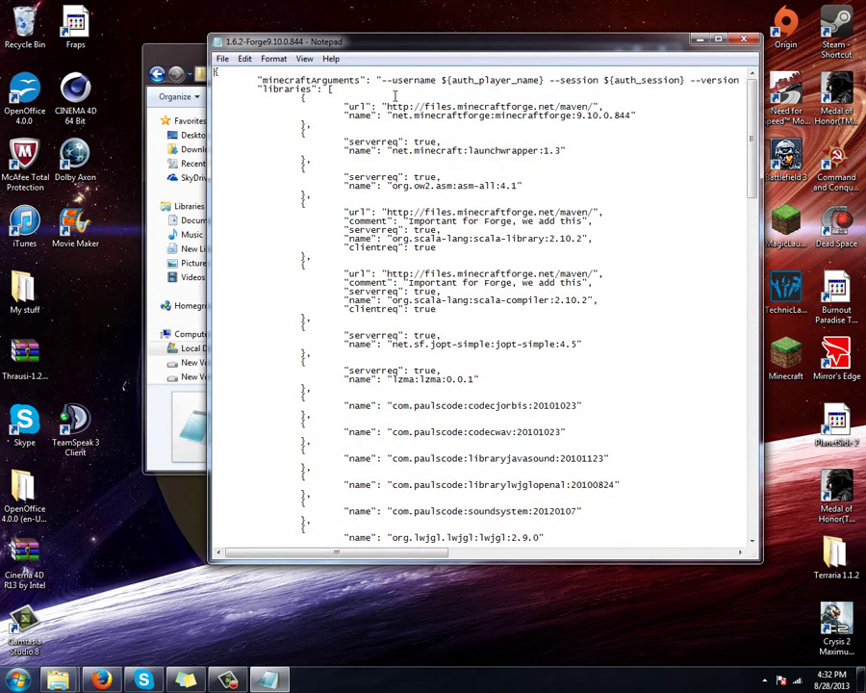
key(ctrl+f)
text(id)
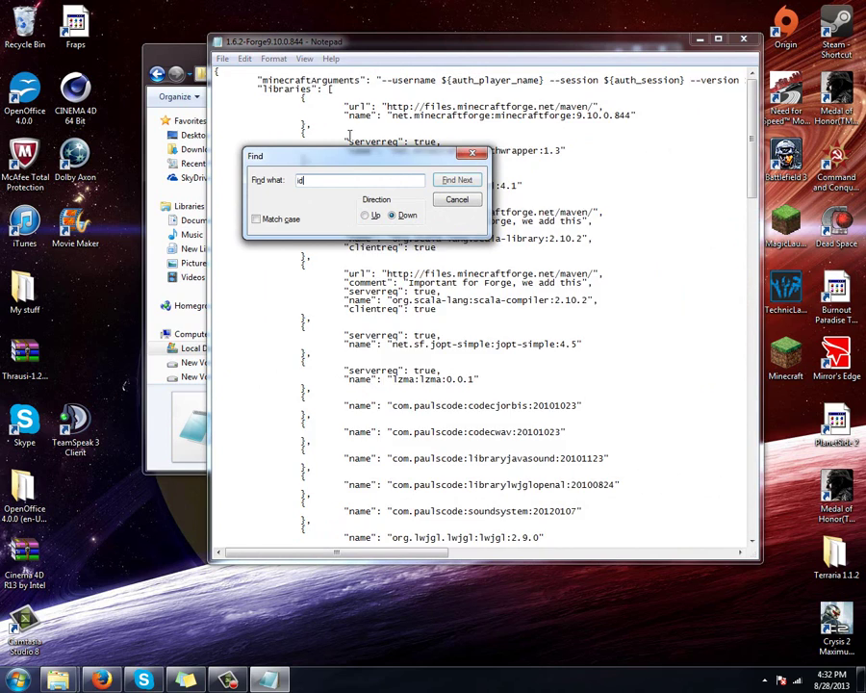
key(Return)
key(Escape)
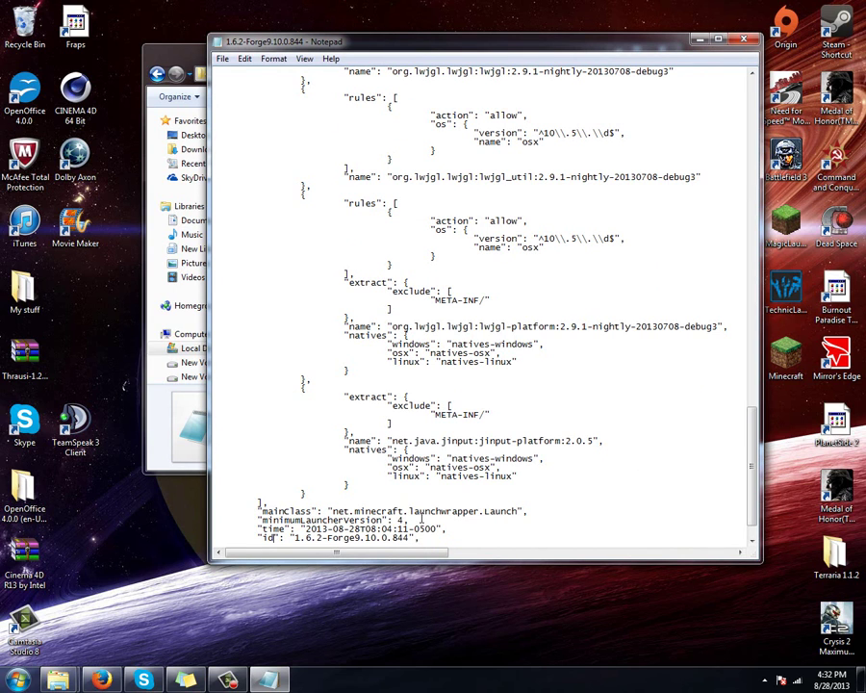
key(alt+F4)
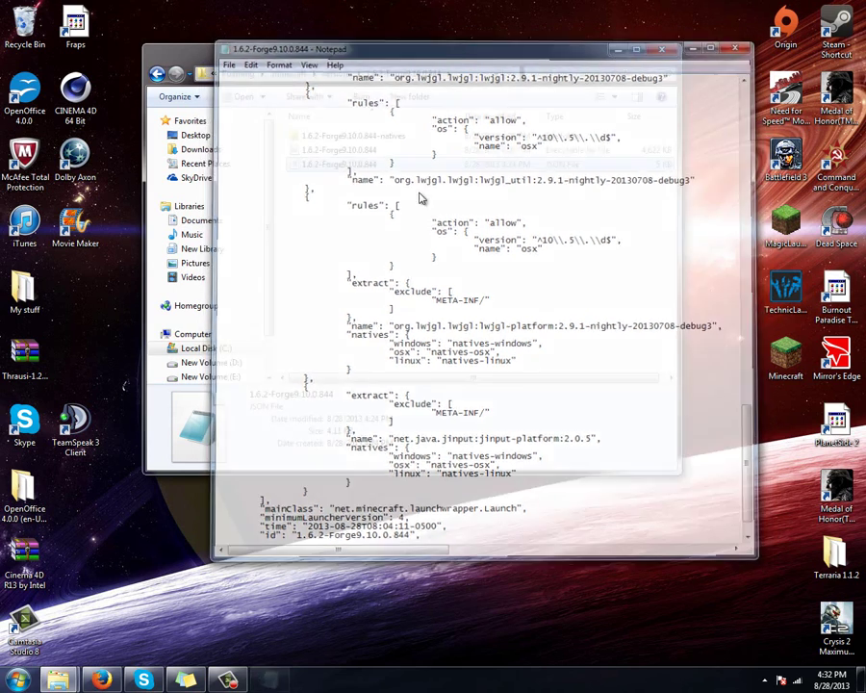
key(alt+F4)
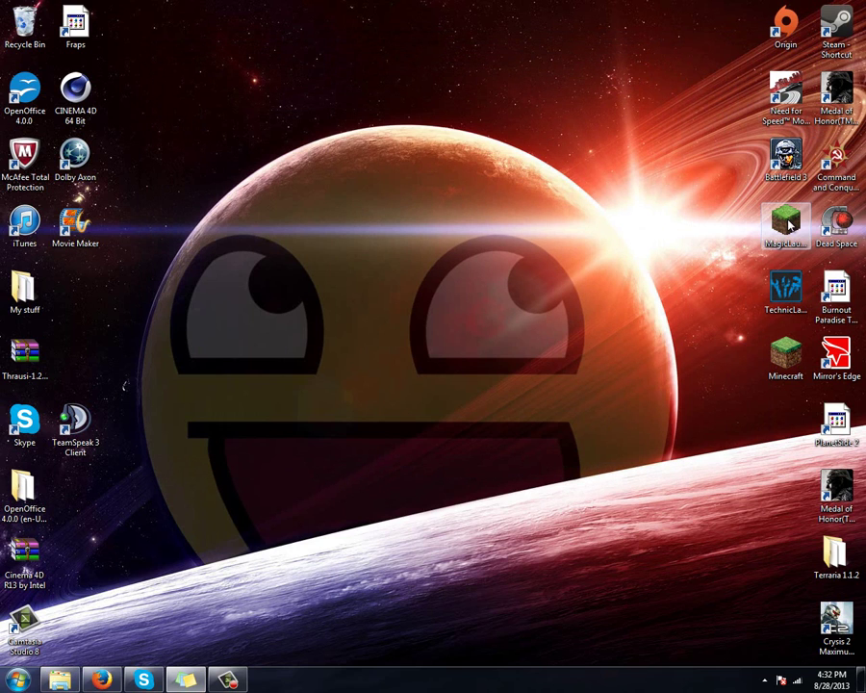
- Launch Minecraft from its desktop shortcut
drag(792, 222, 784, 247)
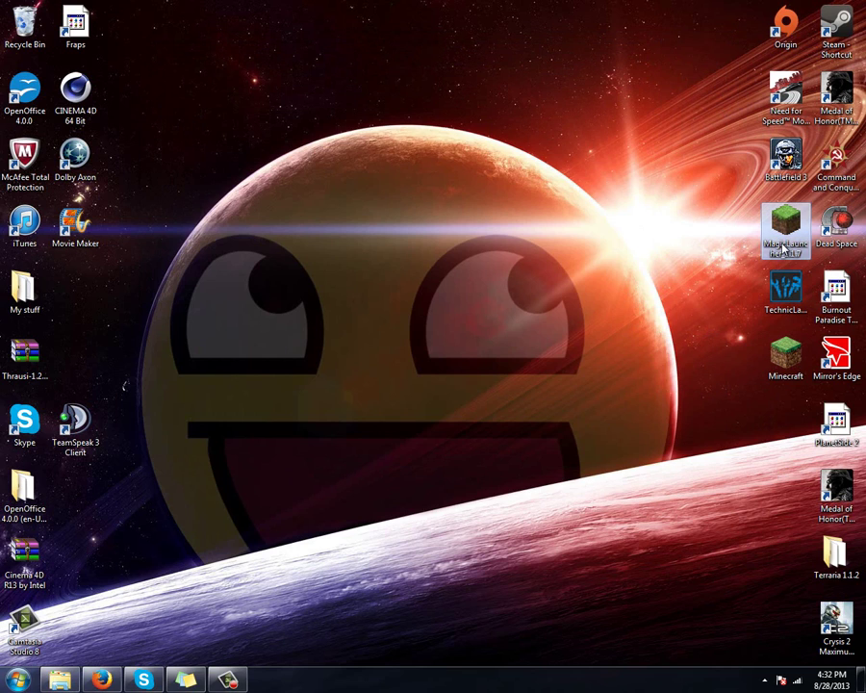
click(789, 362)
double_click(789, 361)
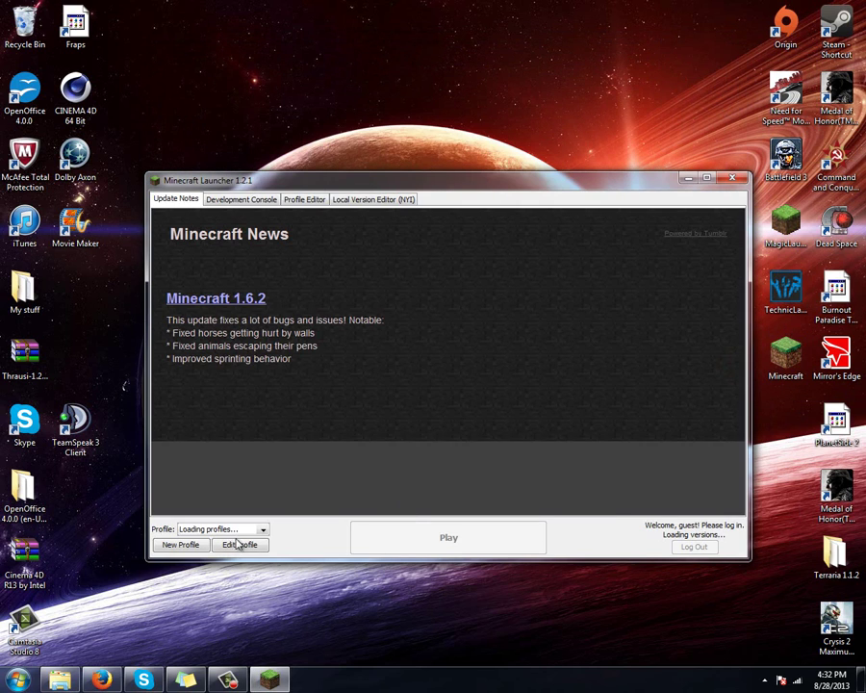
- Edit the launcher profile to use version release 1.6.2-Forge9.10.0.844 and save it
click(240, 544)
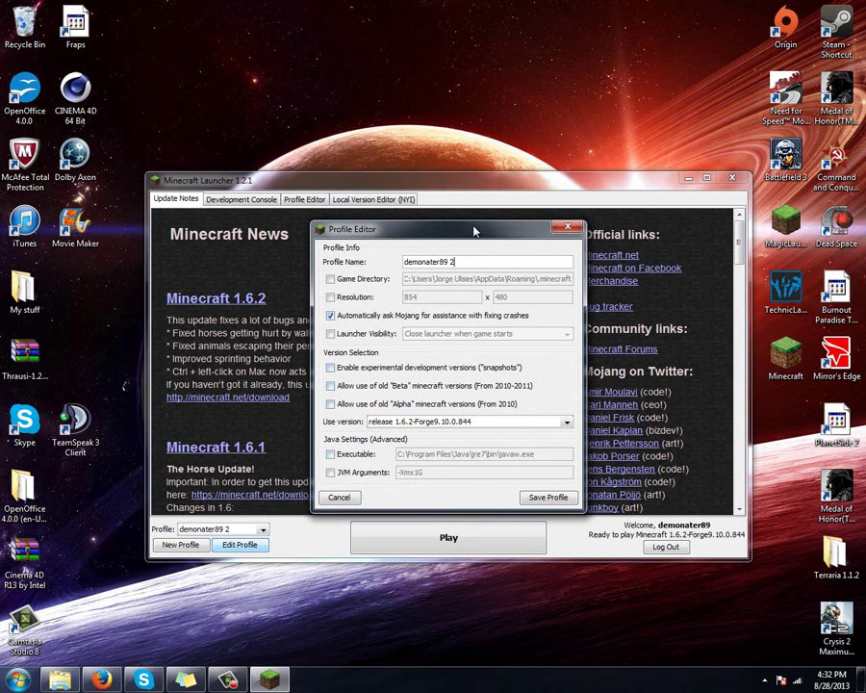
click(390, 421)
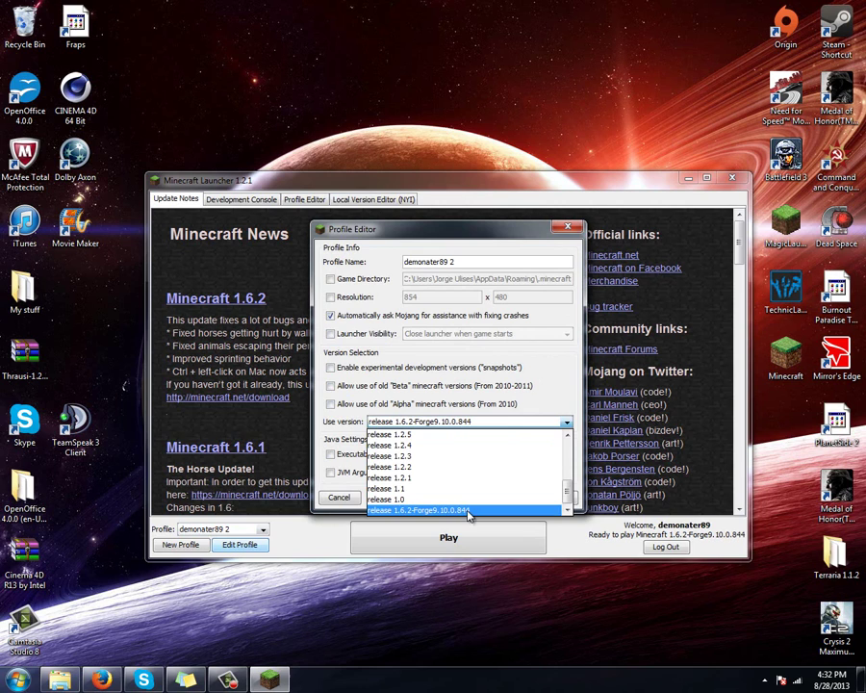
click(462, 511)
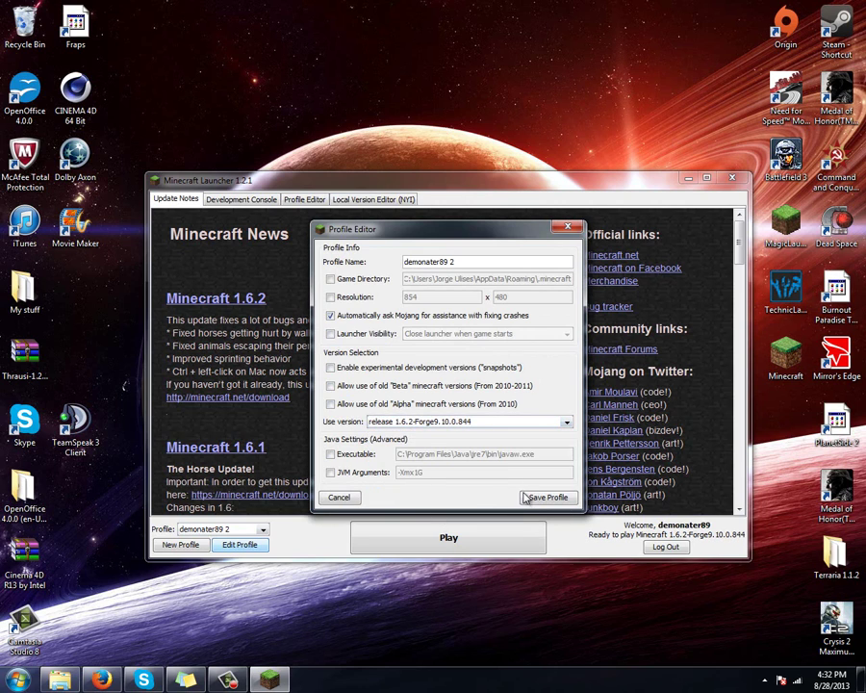
click(546, 498)
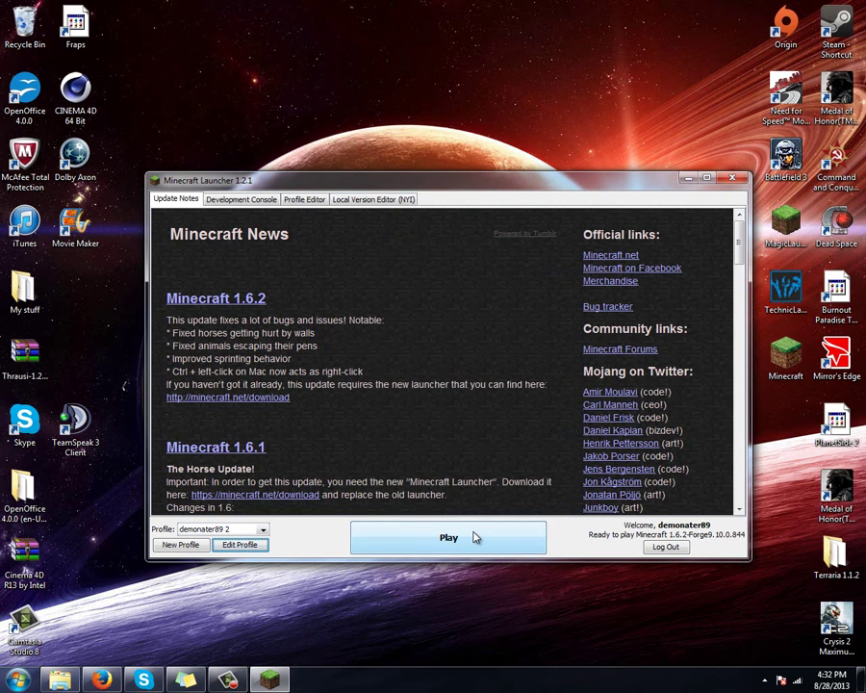
- Start the game from the launcher to view its Mod List, and close Minecraft
click(474, 532)
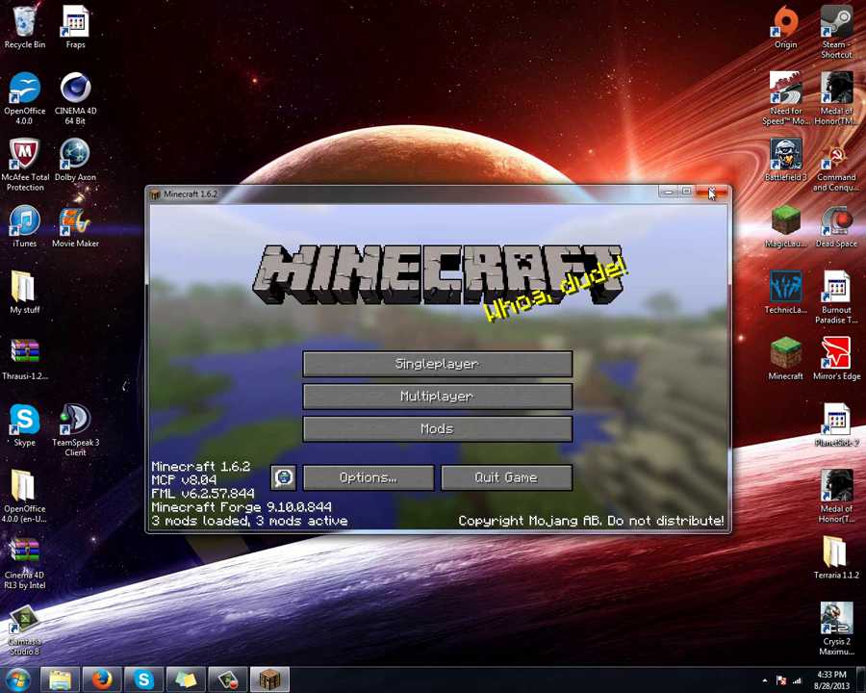
click(470, 430)
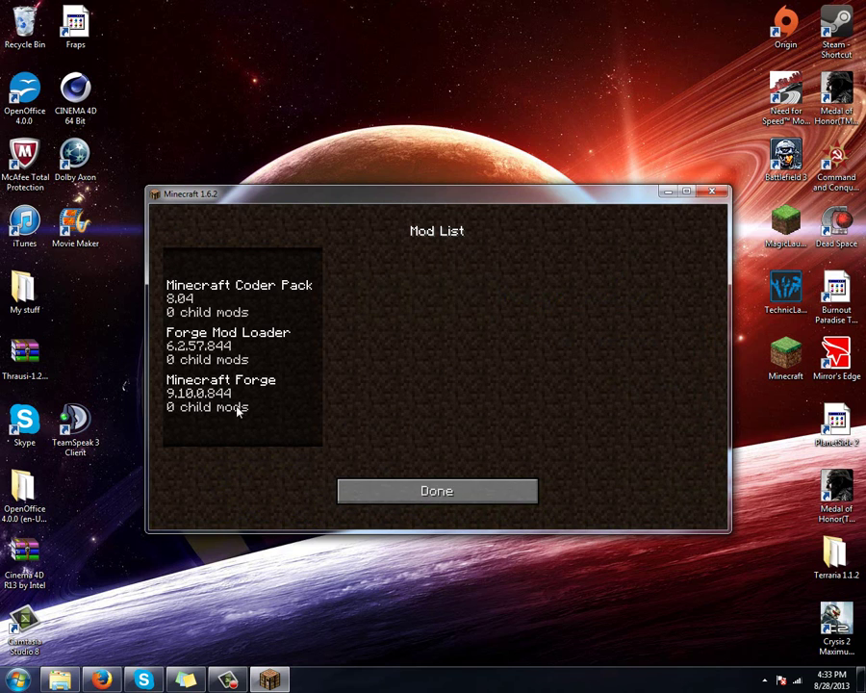
click(506, 496)
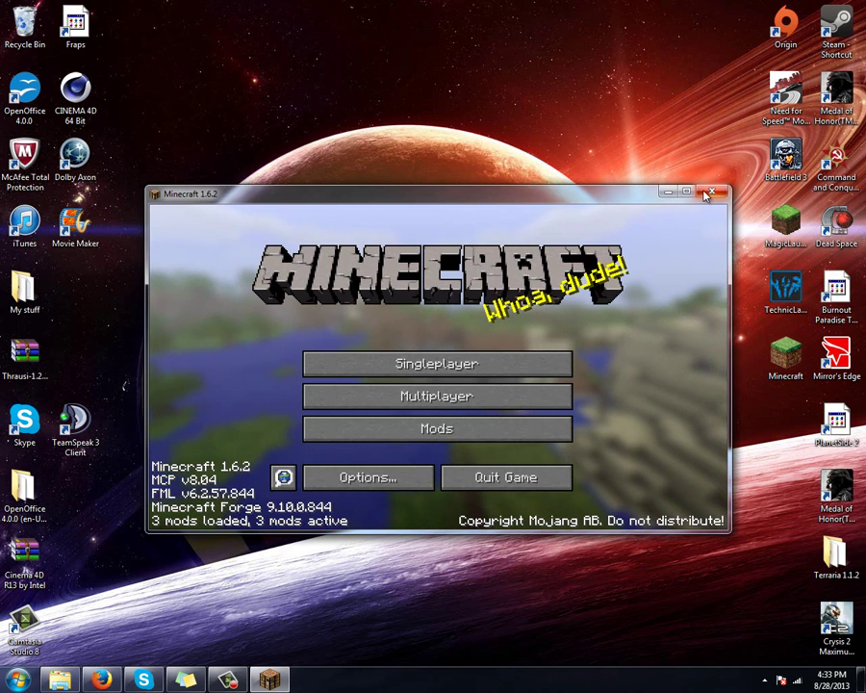
click(709, 194)
- Open Magic Launcher from the desktop and display the advanced settings of its setup
click(798, 247)
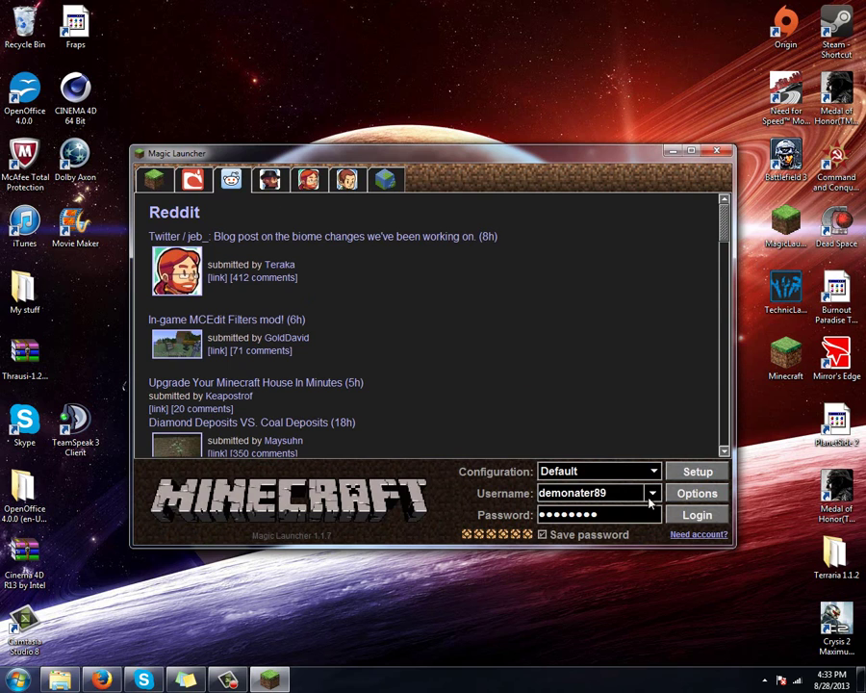
click(697, 471)
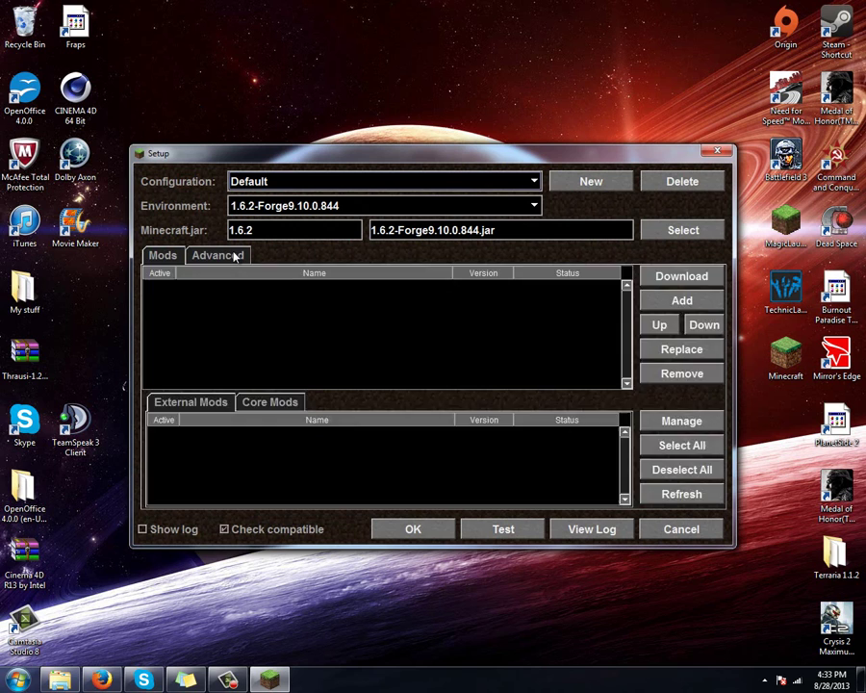
click(233, 256)
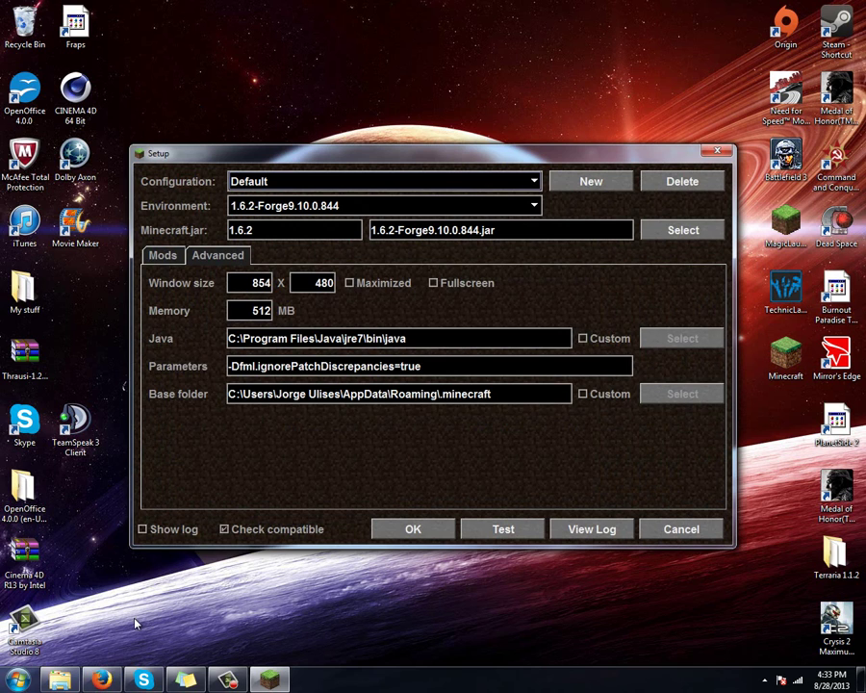
- Bring up the sticky notes and move the two large ones aside to expose the note containing -Dfml.ignorePatchDiscrepancies=true
click(185, 680)
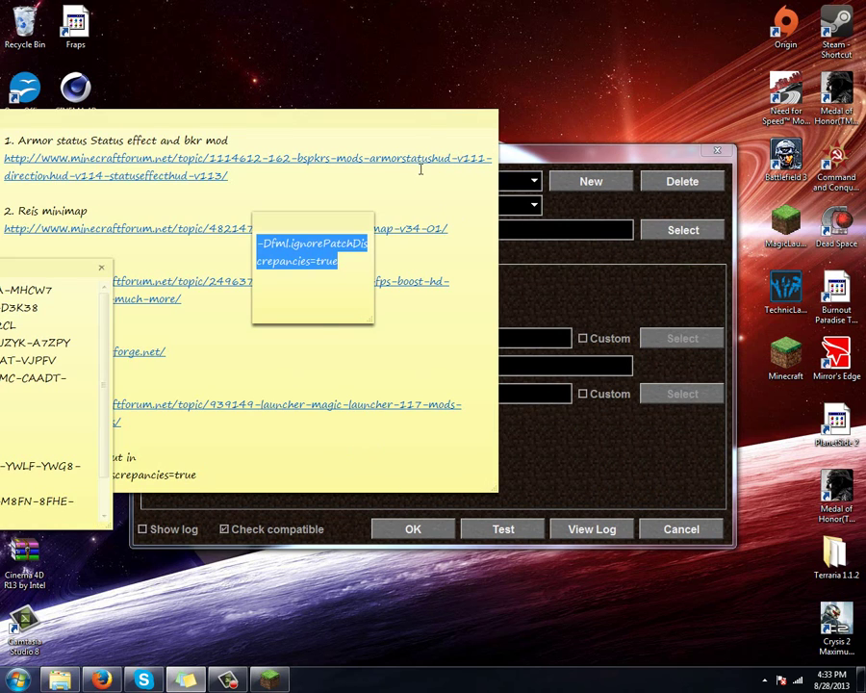
drag(62, 274, 4, 263)
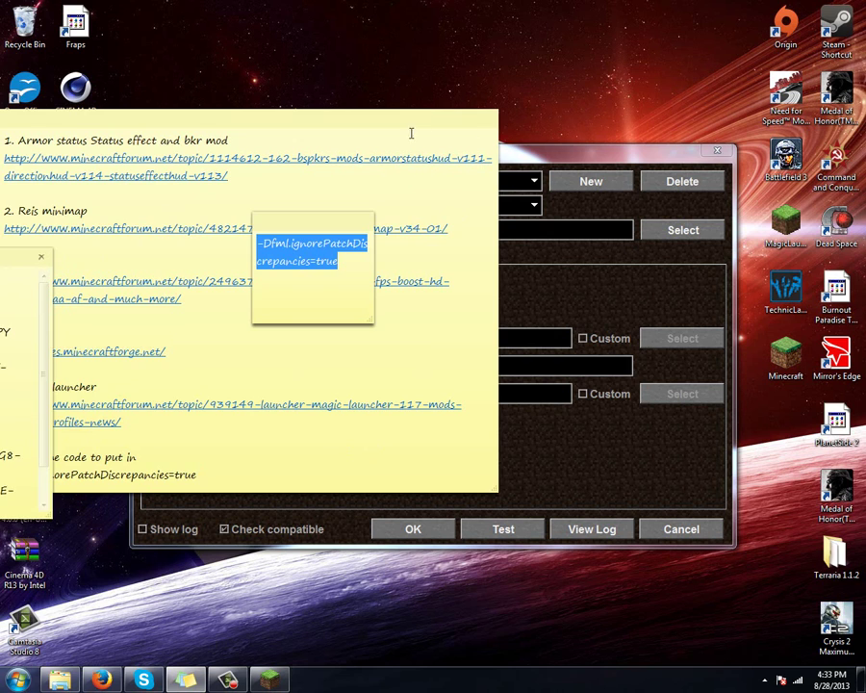
drag(410, 133, 2, 423)
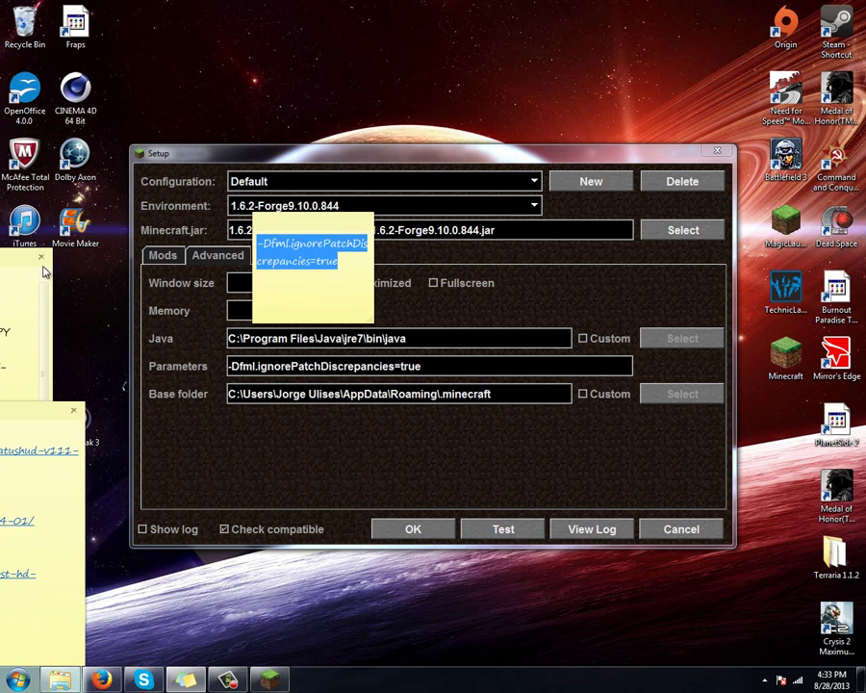
drag(43, 272, 3, 252)
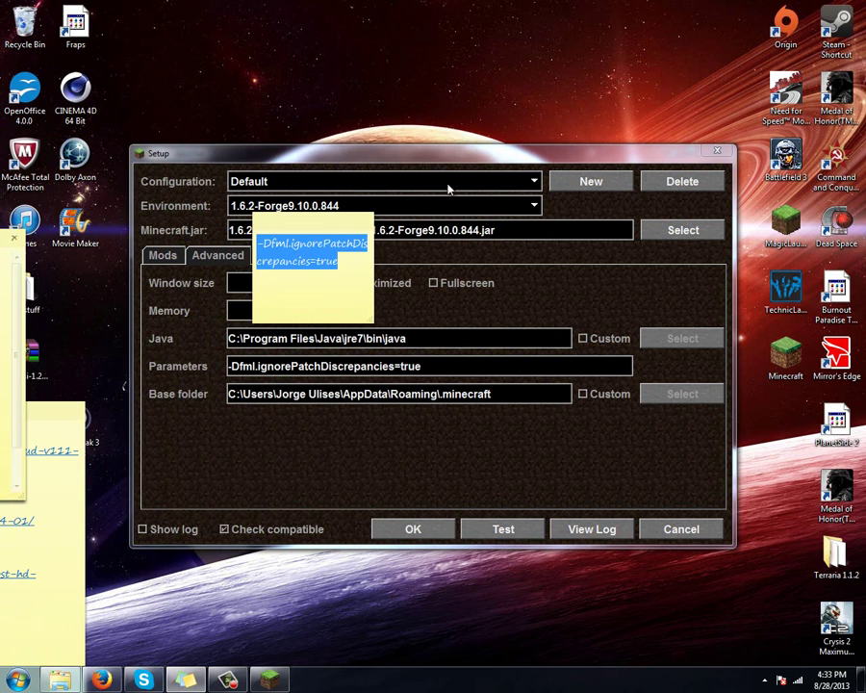
click(69, 487)
- Highlight the -Dfml.ignorePatchDiscrepancies=true entry in Parameters to check it, and reposition the Setup window
drag(495, 160, 481, 151)
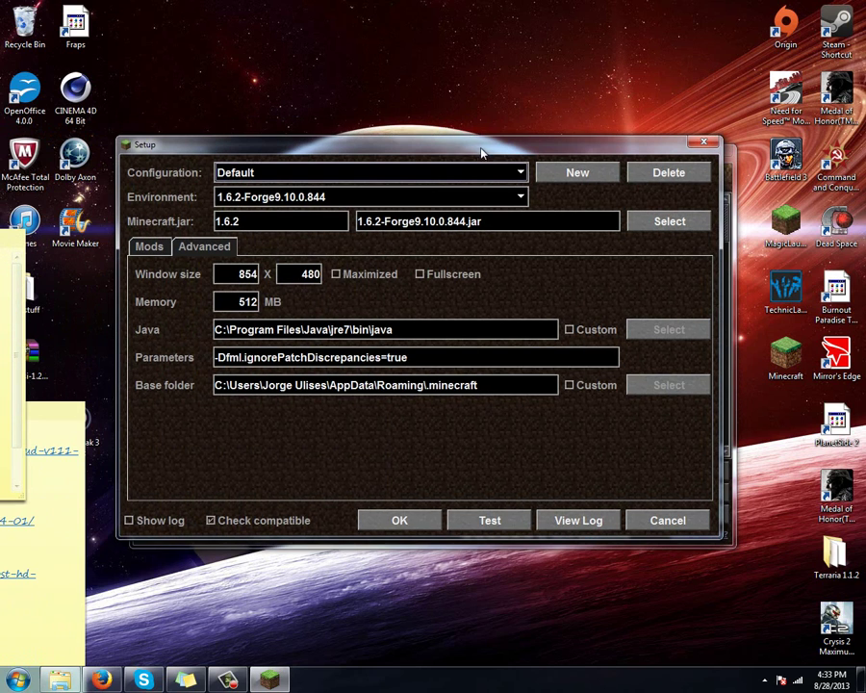
triple_click(248, 363)
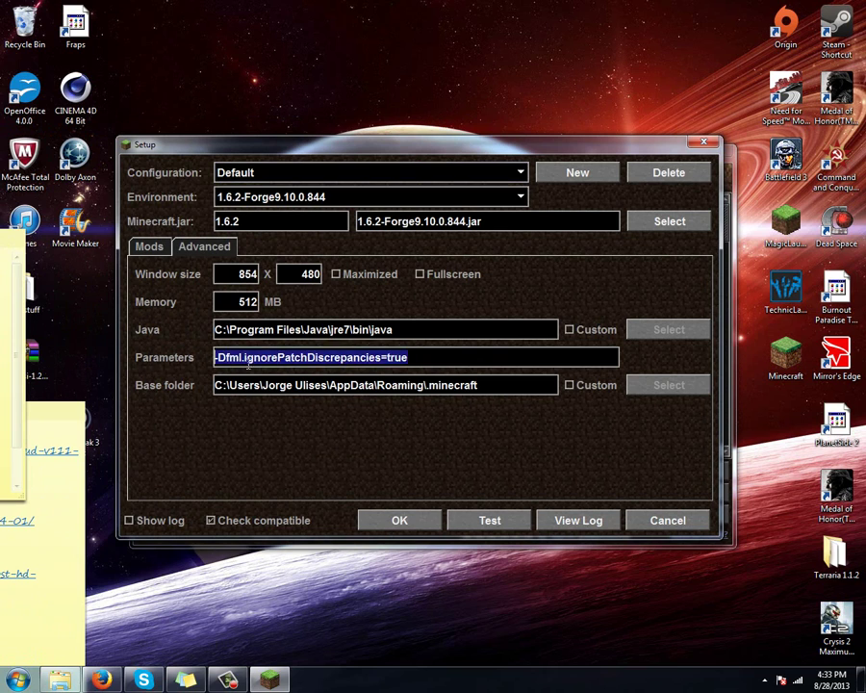
click(441, 359)
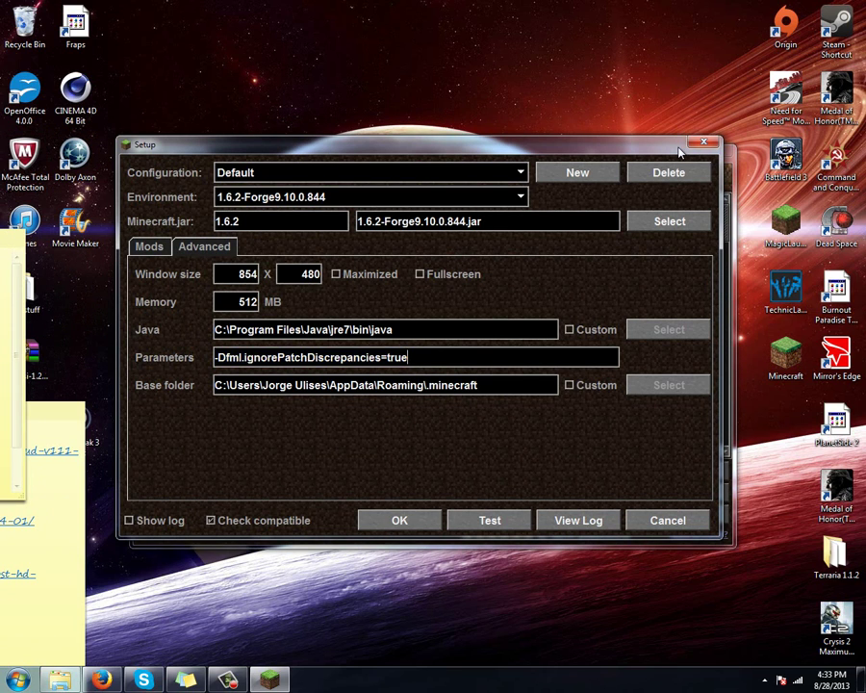
drag(680, 151, 514, 159)
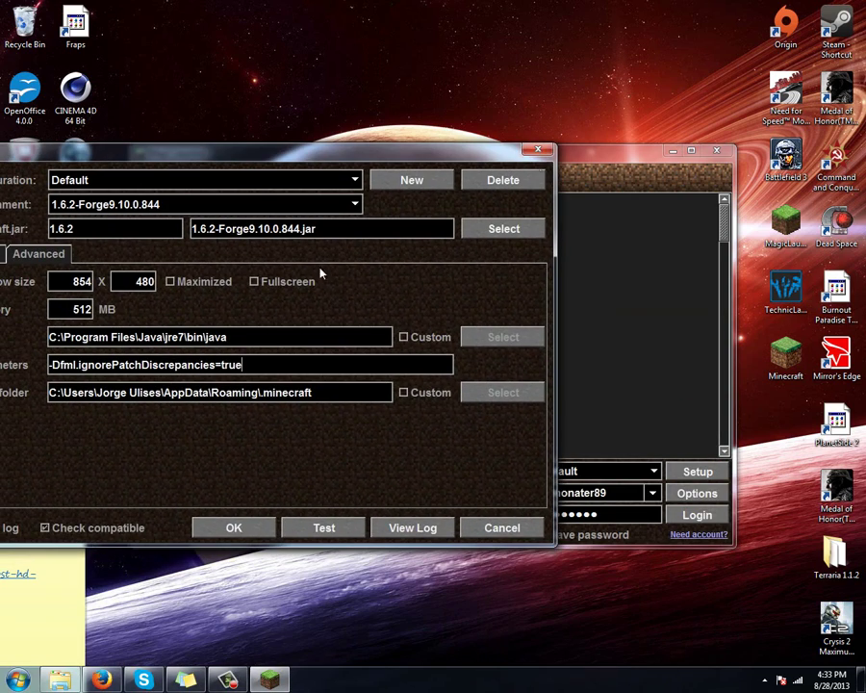
drag(328, 157, 450, 160)
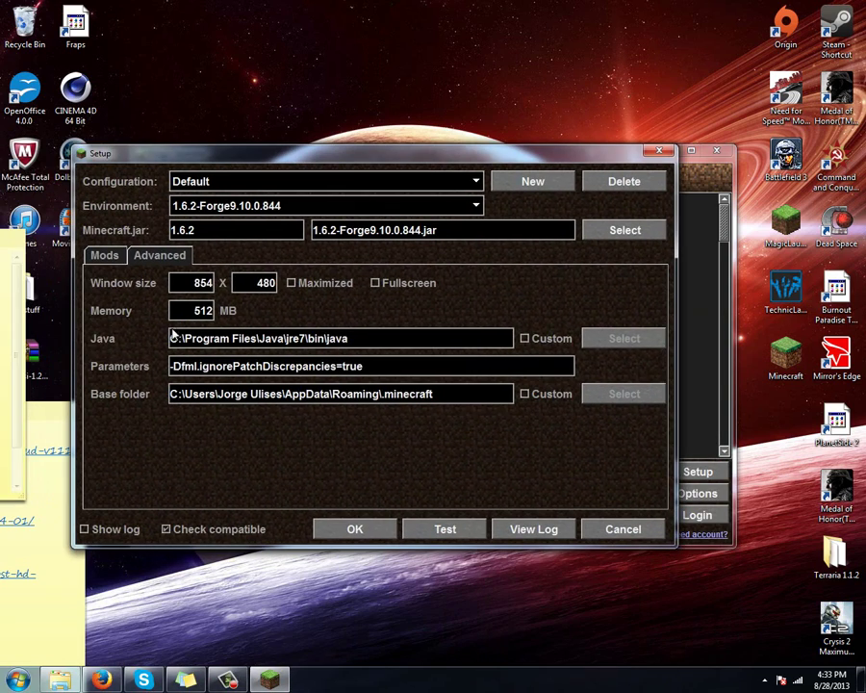
- Return to the setup's mod lists and choose 1.6.2-Forge9.10.0.844 as the environment
click(114, 260)
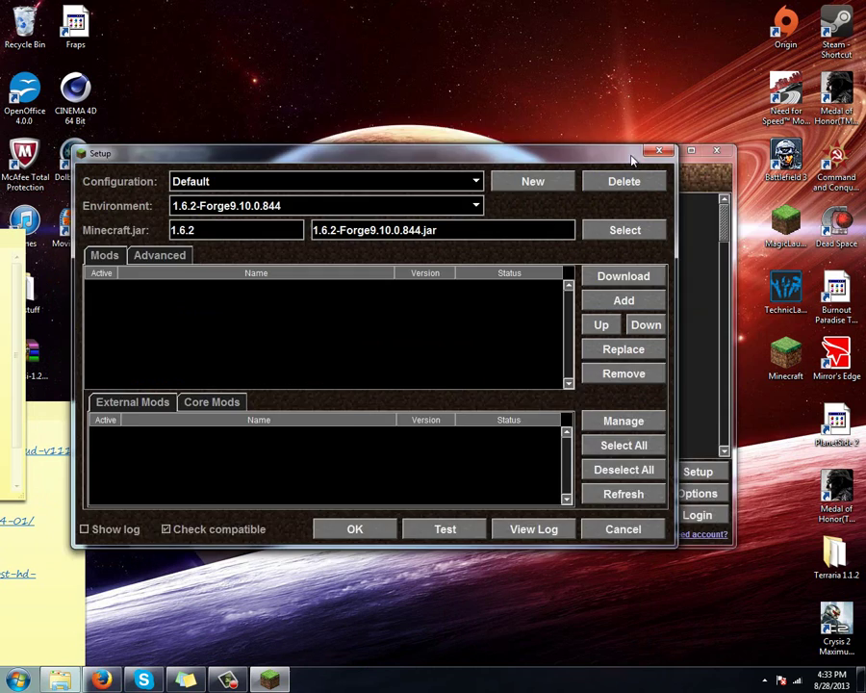
drag(632, 155, 715, 116)
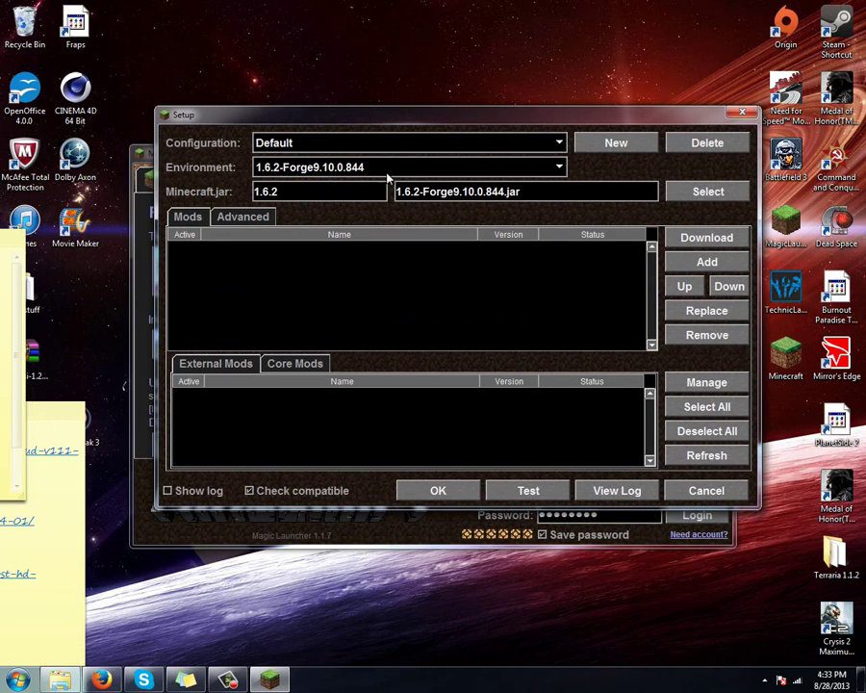
click(483, 166)
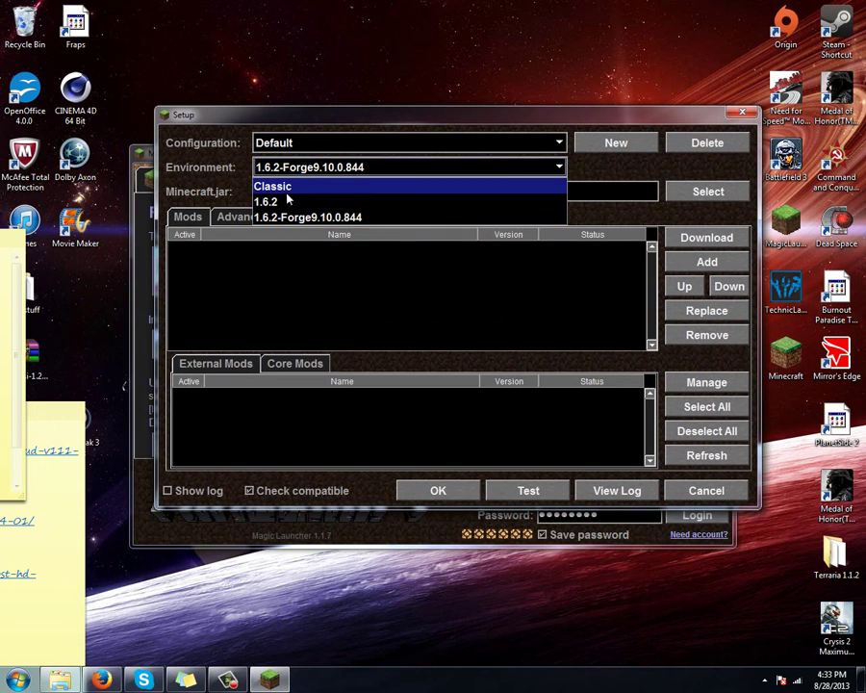
click(308, 217)
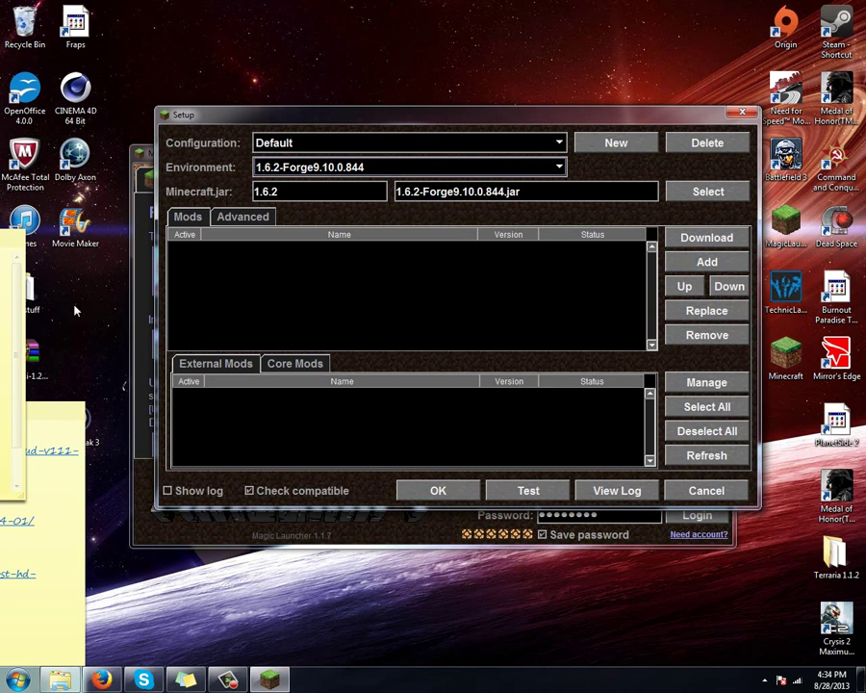
- Add [1.6.2]bspkrsCorev3.03.zip to the mods from Desktop > My stuff > mod folder > mods 1.6.2
click(714, 263)
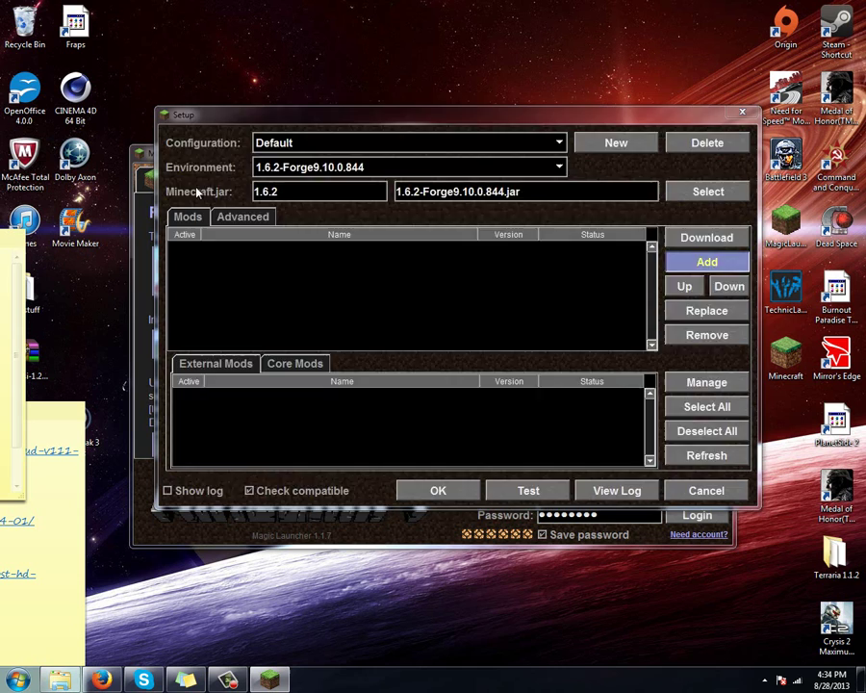
click(327, 149)
scroll(364, 247, up, 3)
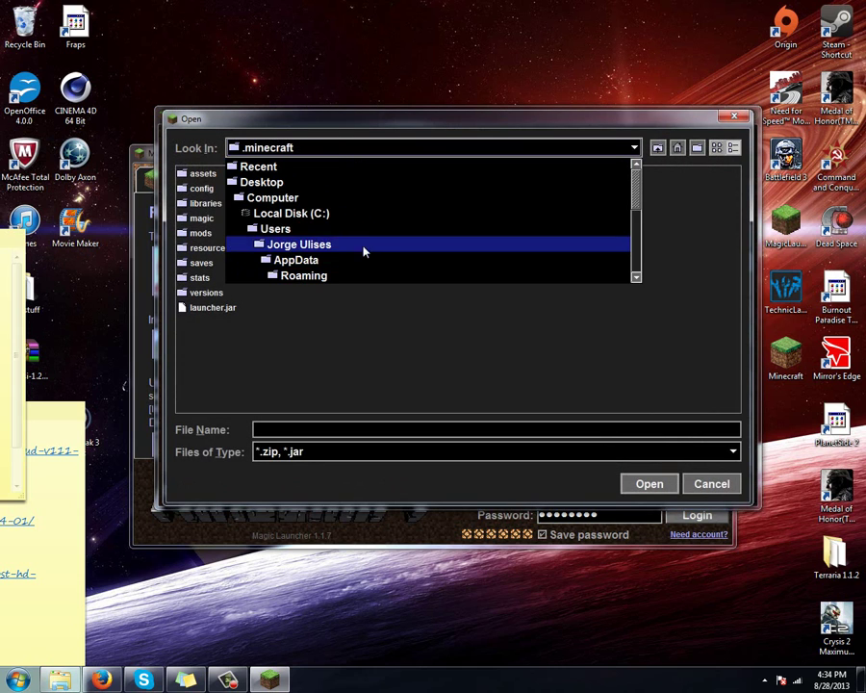
click(323, 183)
double_click(216, 249)
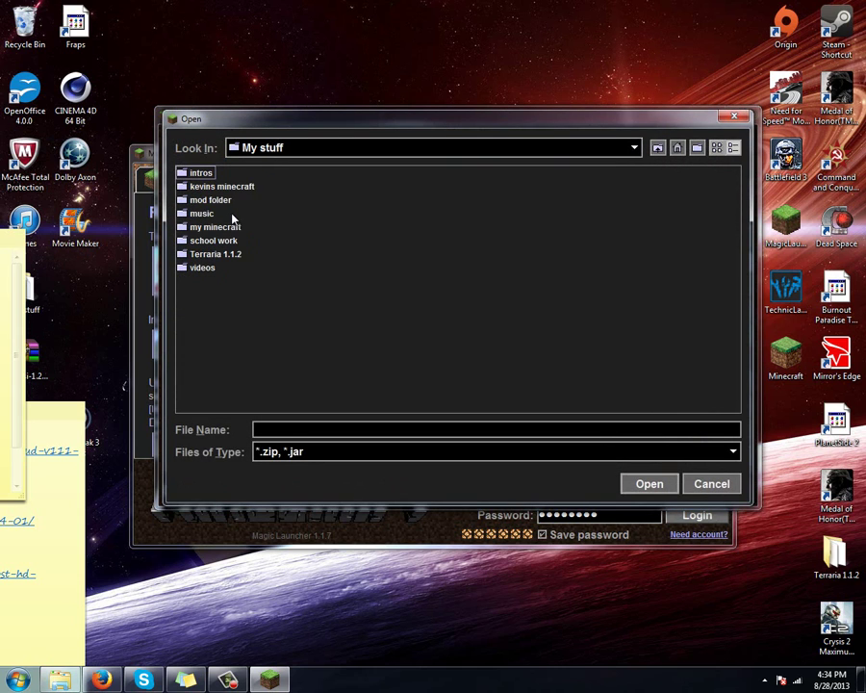
double_click(227, 202)
double_click(227, 182)
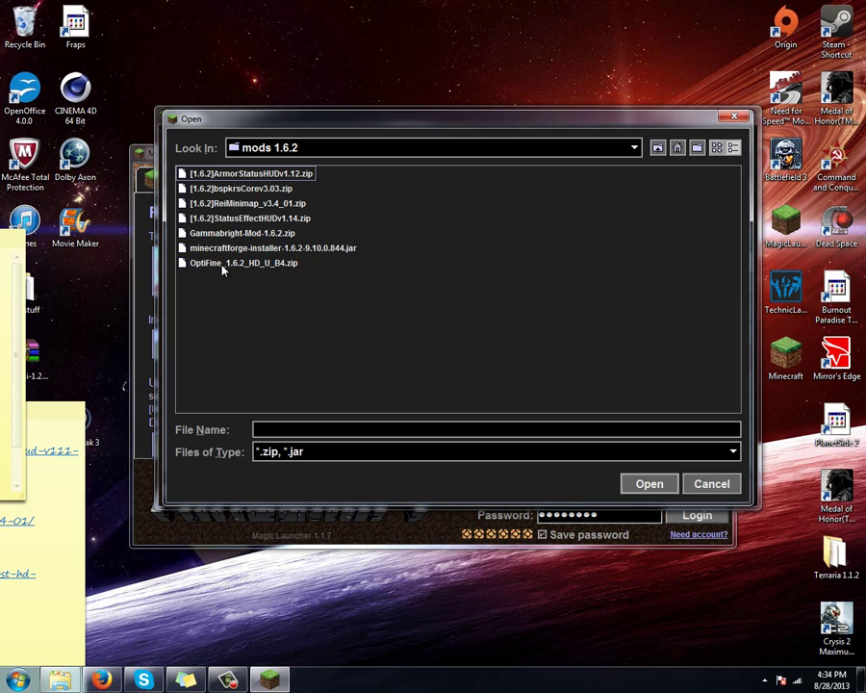
click(252, 203)
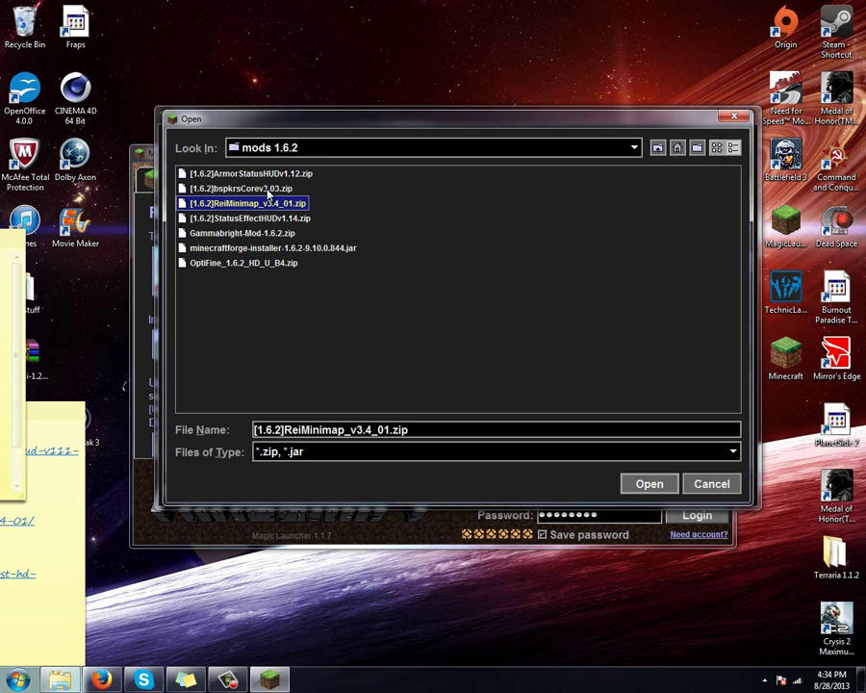
click(241, 188)
click(656, 486)
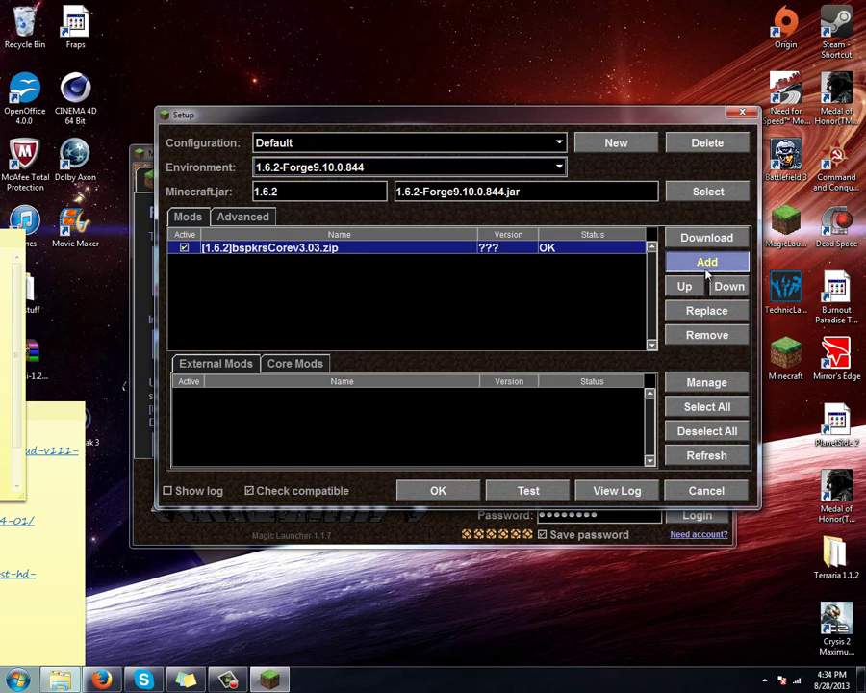
- Add [1.6.2]ArmorStatusHUDv1.12.zip and [1.6.2]StatusEffectHUDv1.14.zip to the mods from the mods 1.6.2 folder
click(706, 263)
click(300, 174)
click(651, 485)
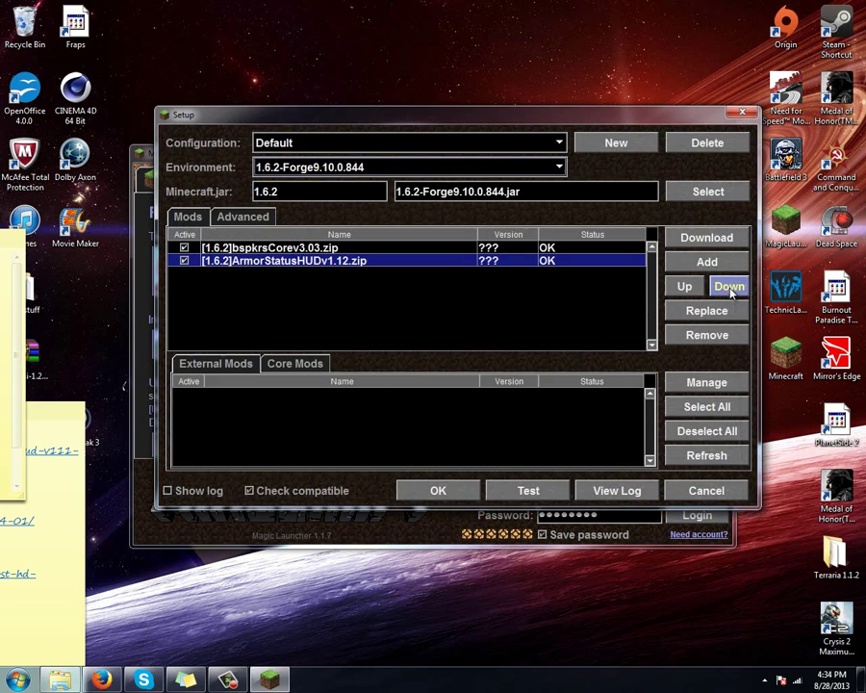
click(707, 261)
click(261, 204)
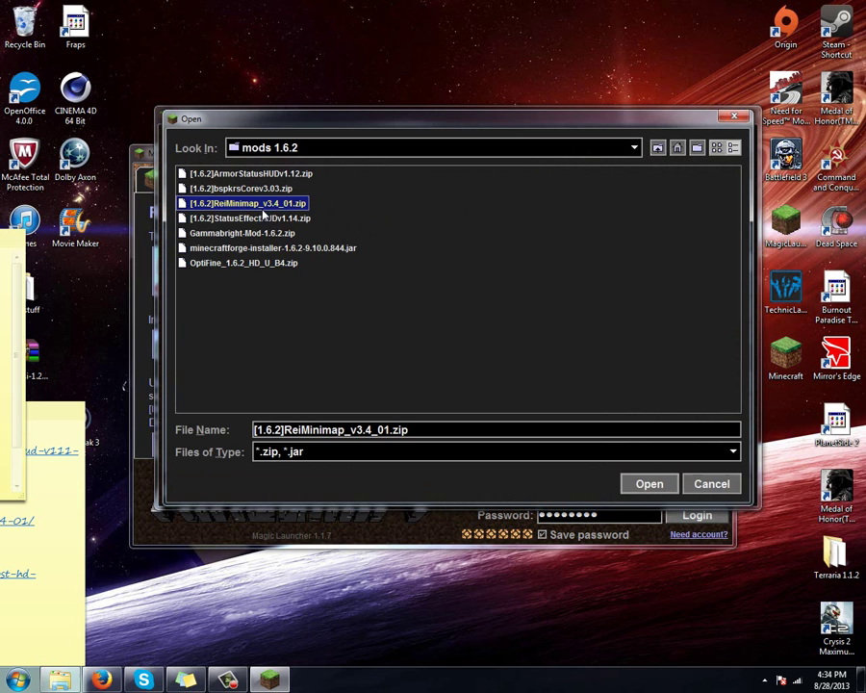
click(265, 218)
click(647, 483)
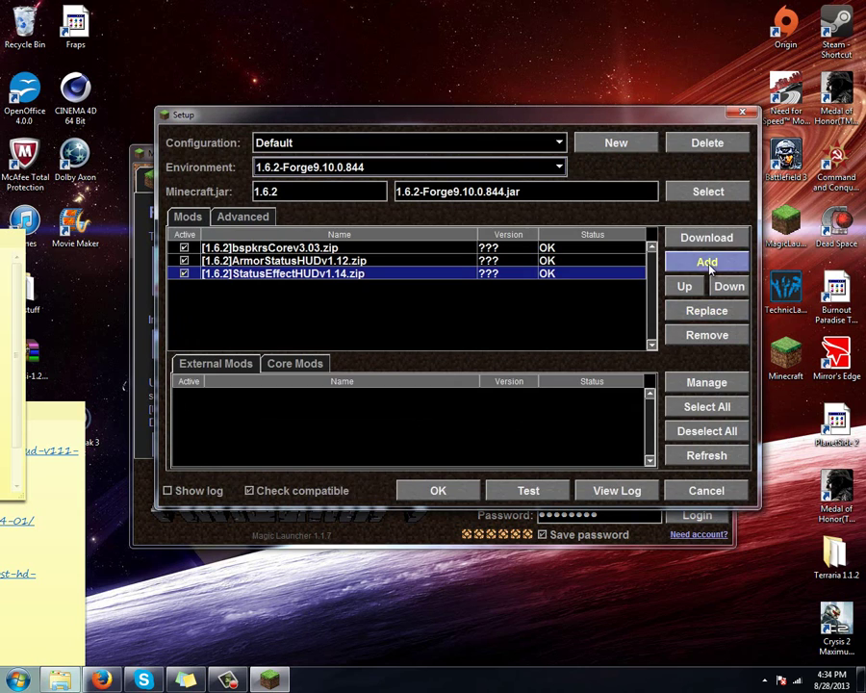
- Add [1.6.2]ReiMinimap_v3.4_01.zip and Gammabright-Mod-1.6.2.zip to the mods from the mods 1.6.2 folder
click(707, 261)
click(236, 189)
click(244, 205)
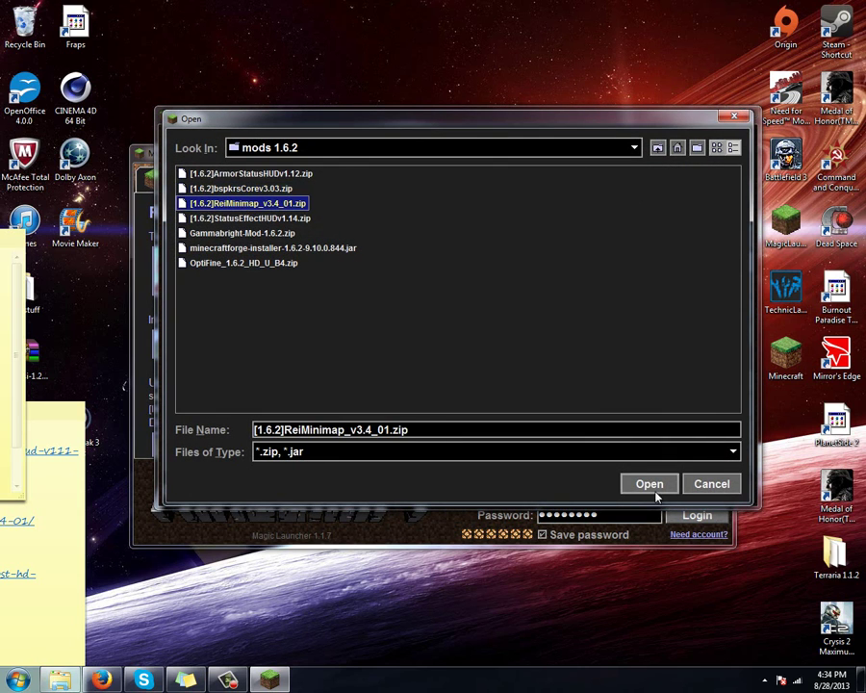
click(648, 484)
click(707, 261)
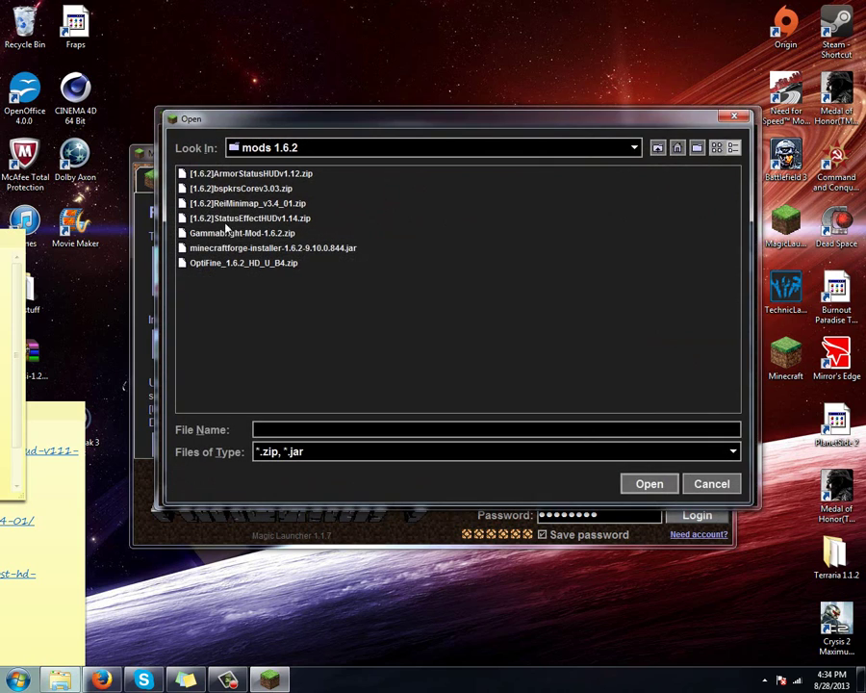
click(245, 235)
click(647, 483)
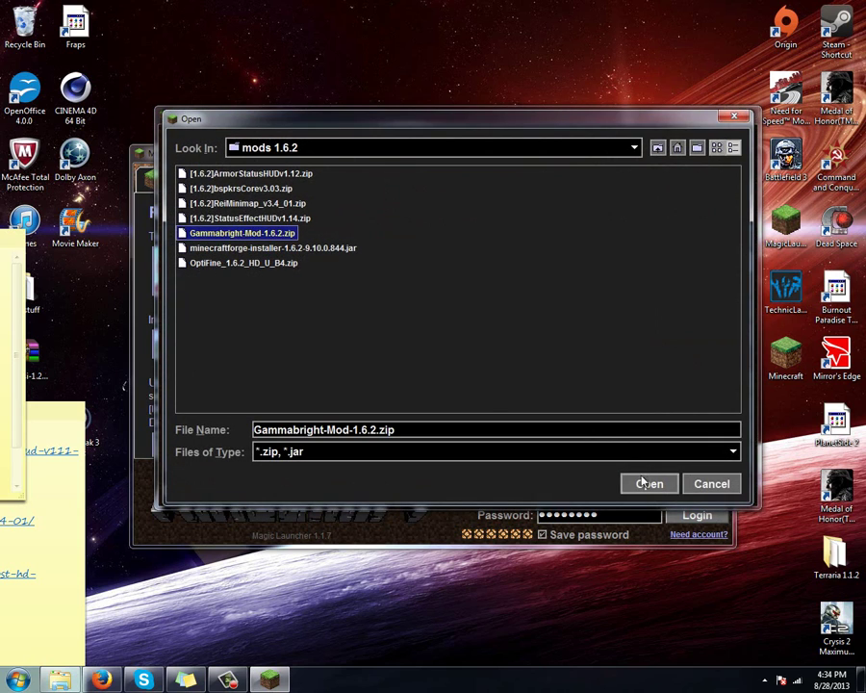
- Add OptiFine_1.6.2_HD_U_B4.zip to the mods from the mods 1.6.2 folder and save the launcher setup
click(707, 261)
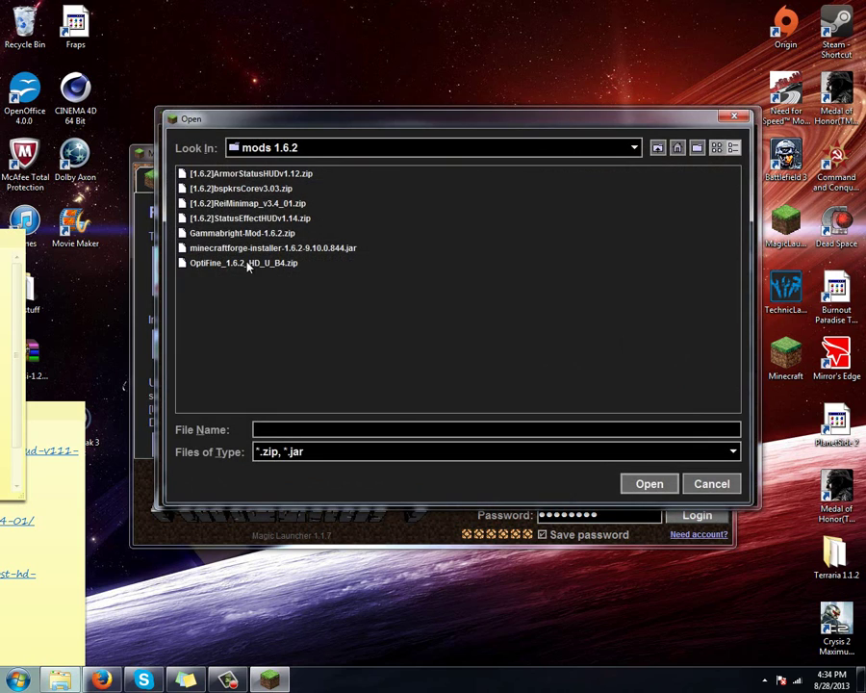
click(244, 265)
click(647, 483)
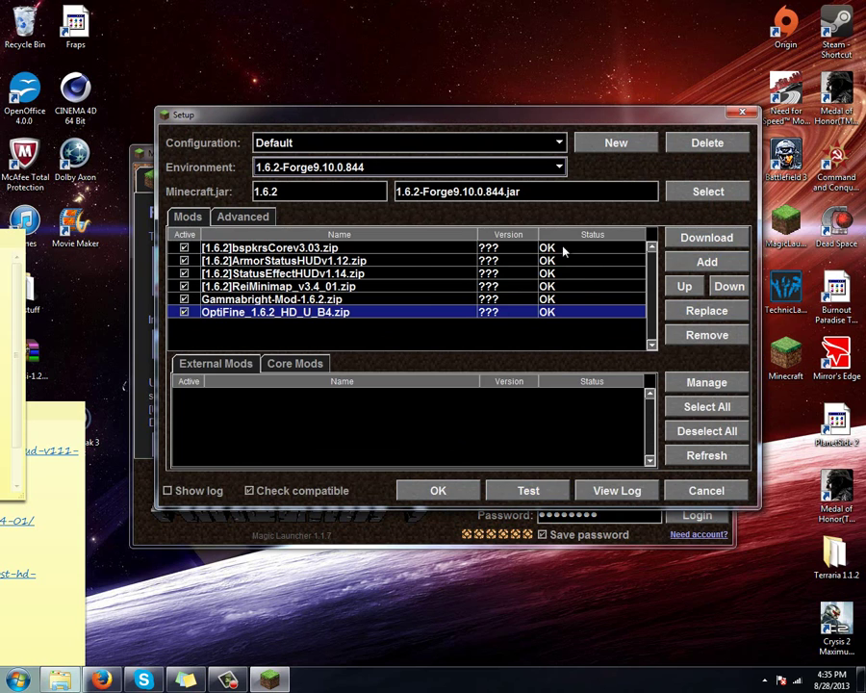
click(437, 491)
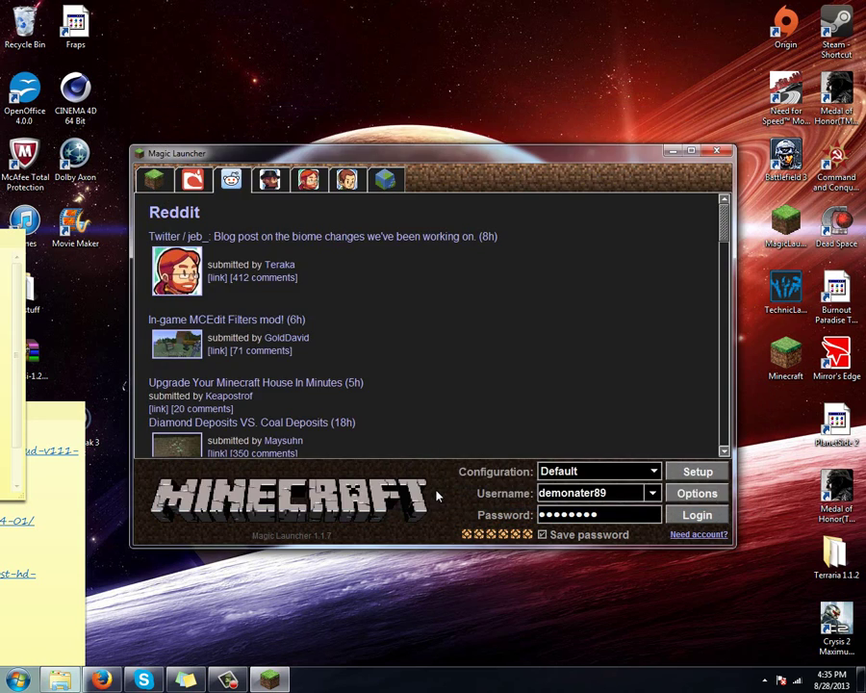
- Review the setup's mod list and its advanced launch parameters, then close the setup
click(697, 470)
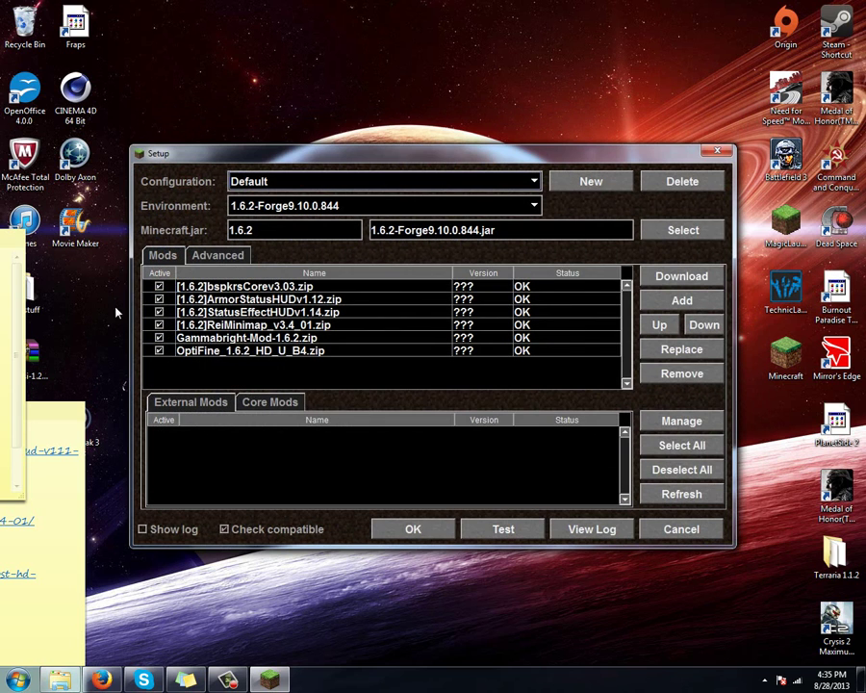
click(218, 256)
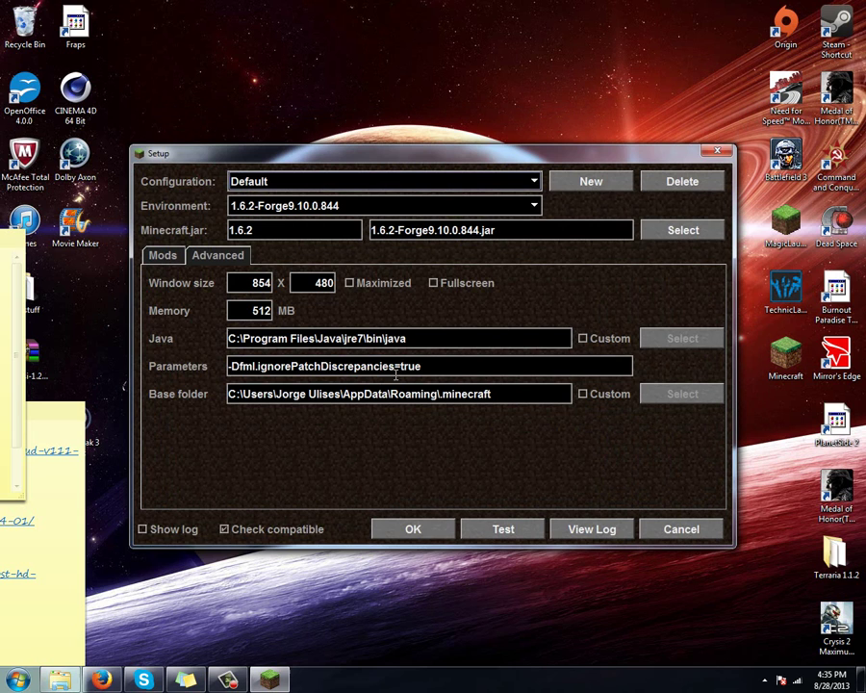
click(162, 255)
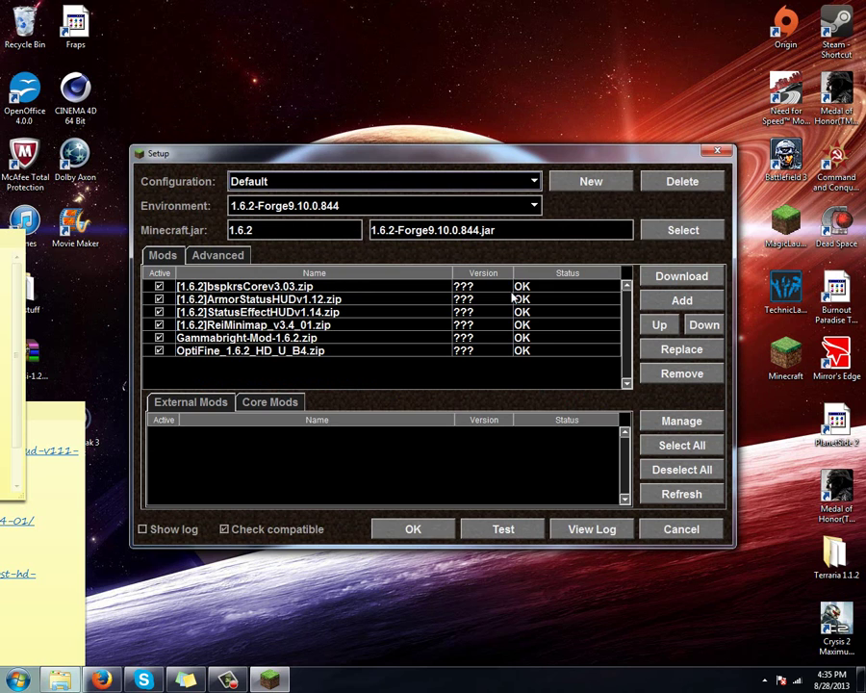
click(415, 526)
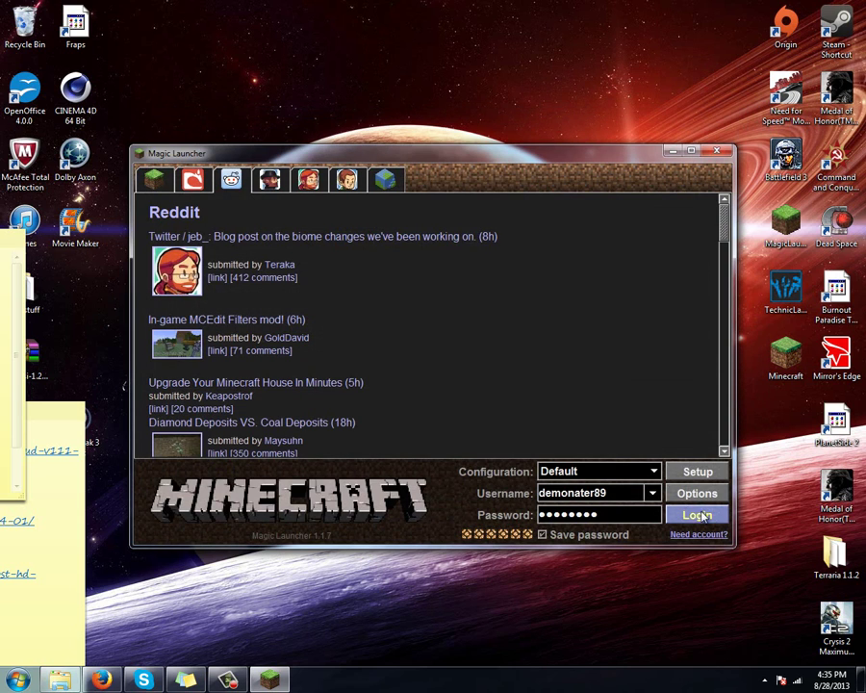
- Log in to launch the modded game and check the version details on its title screen
click(707, 520)
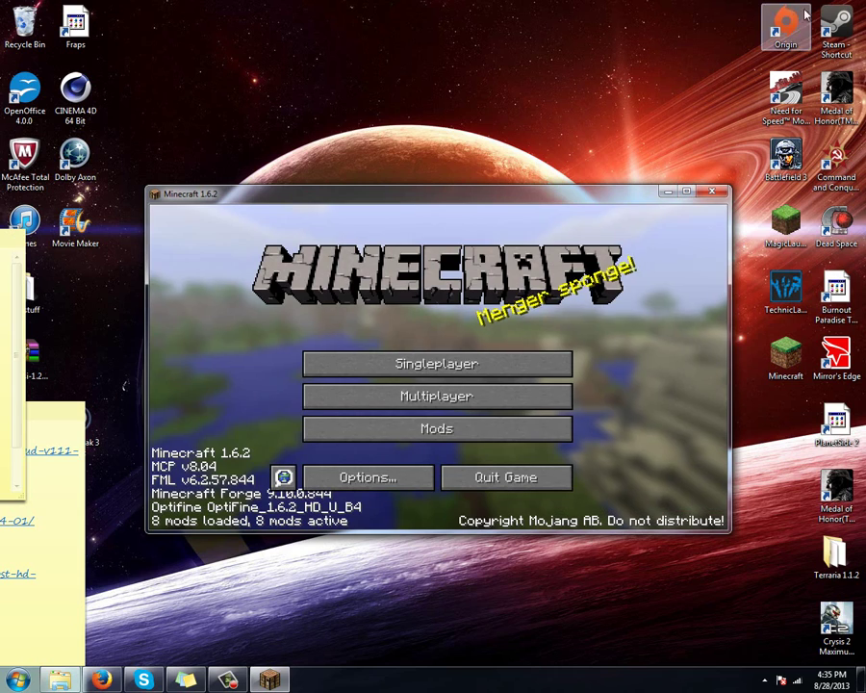
click(685, 193)
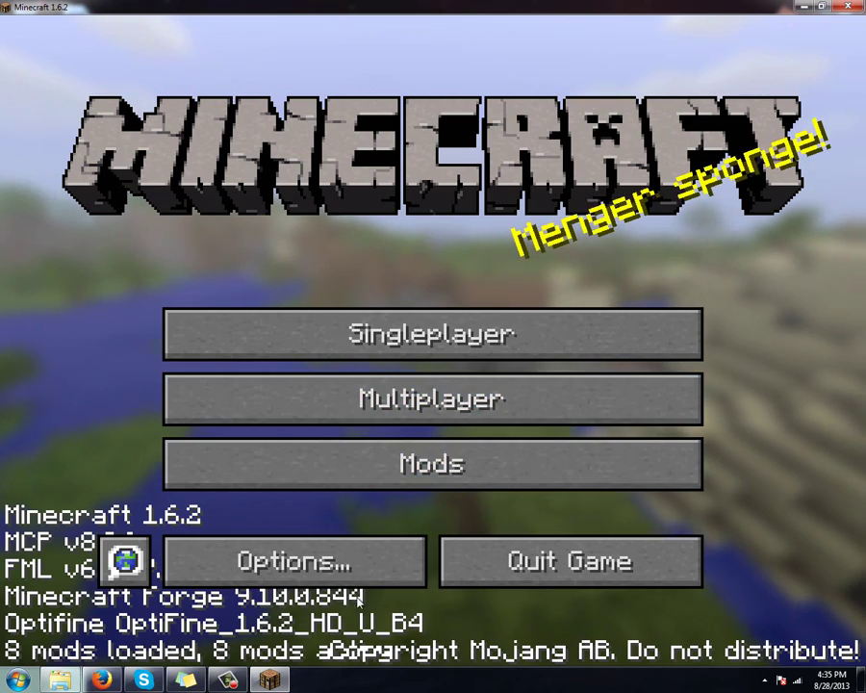
double_click(731, 10)
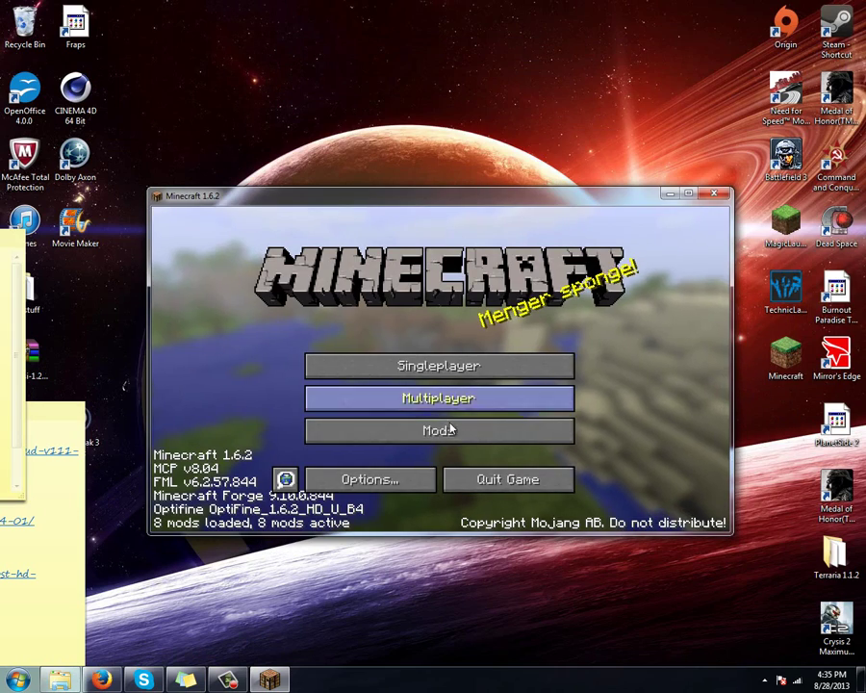
- Set the video settings' GUI scale to Normal, maximize the game window and return to the title screen
click(397, 474)
click(363, 390)
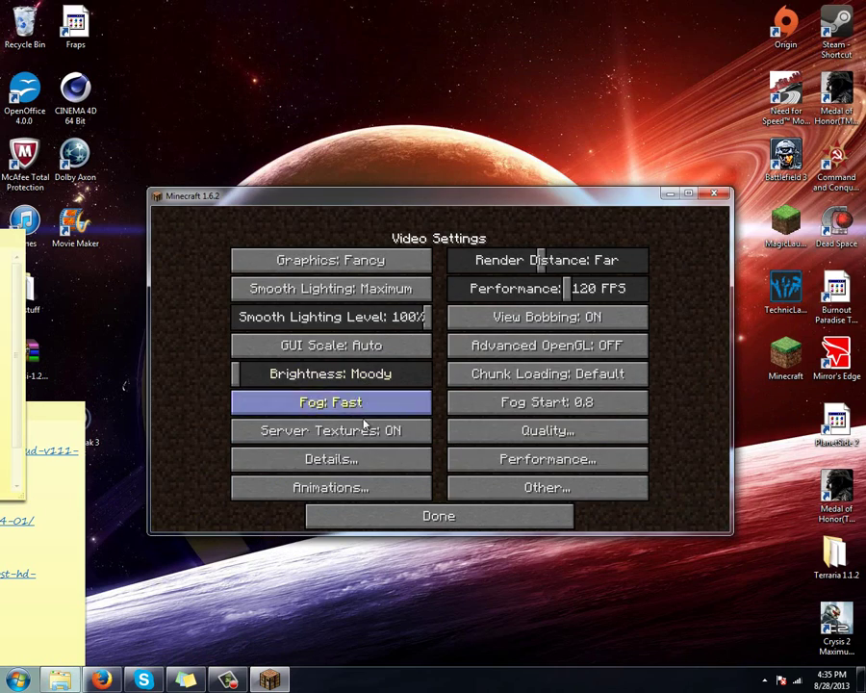
click(376, 345)
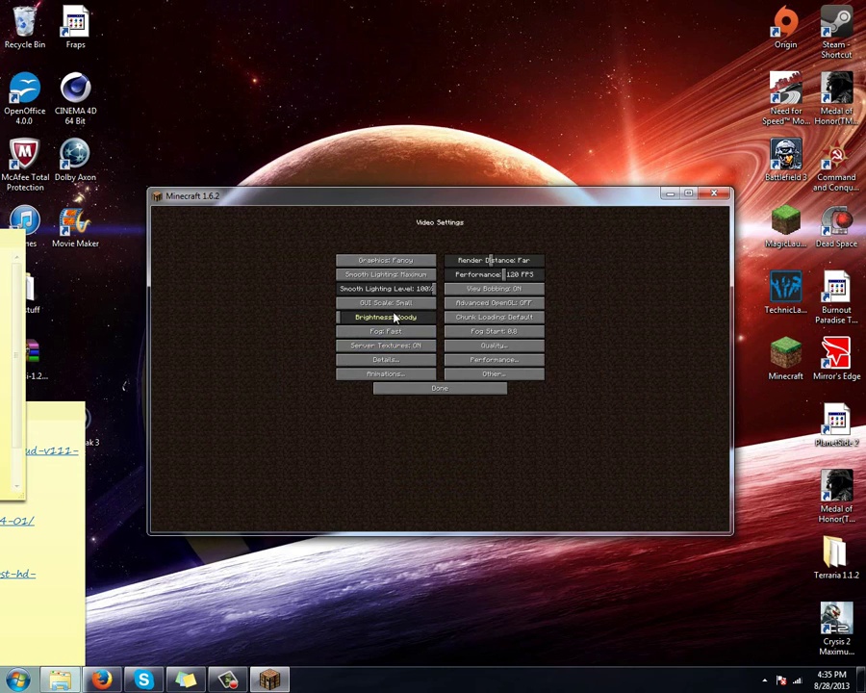
click(386, 302)
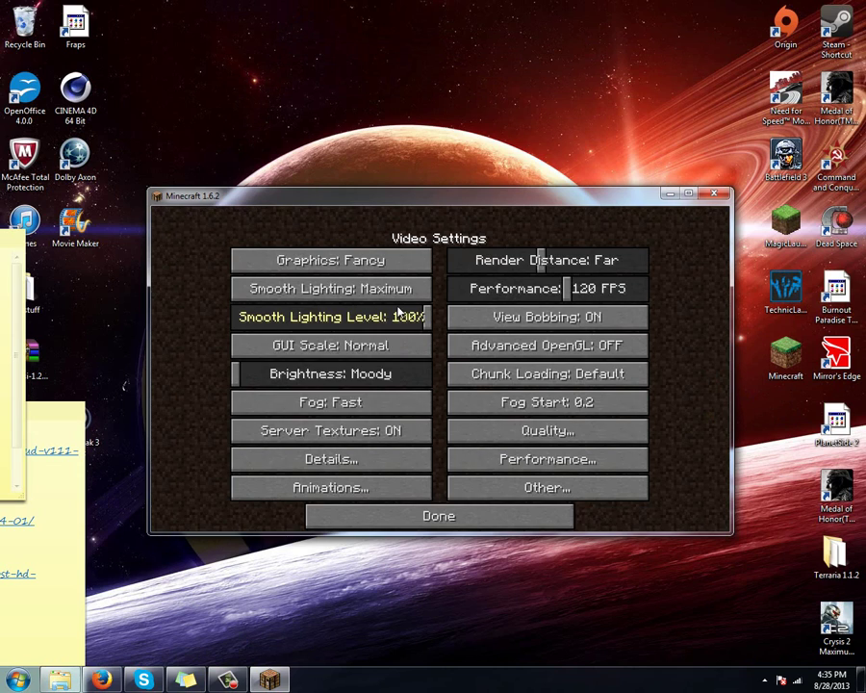
click(688, 194)
click(512, 389)
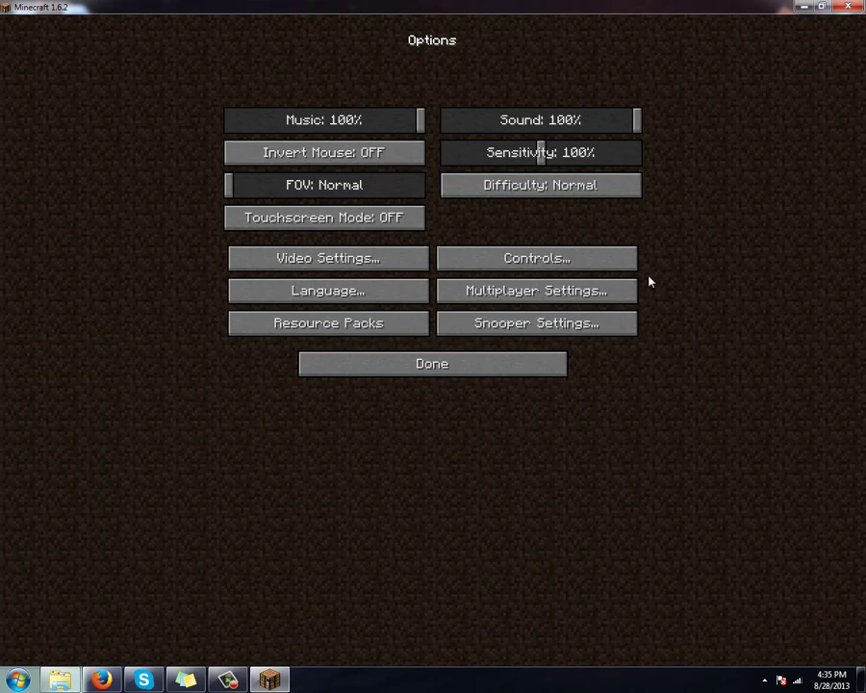
click(525, 370)
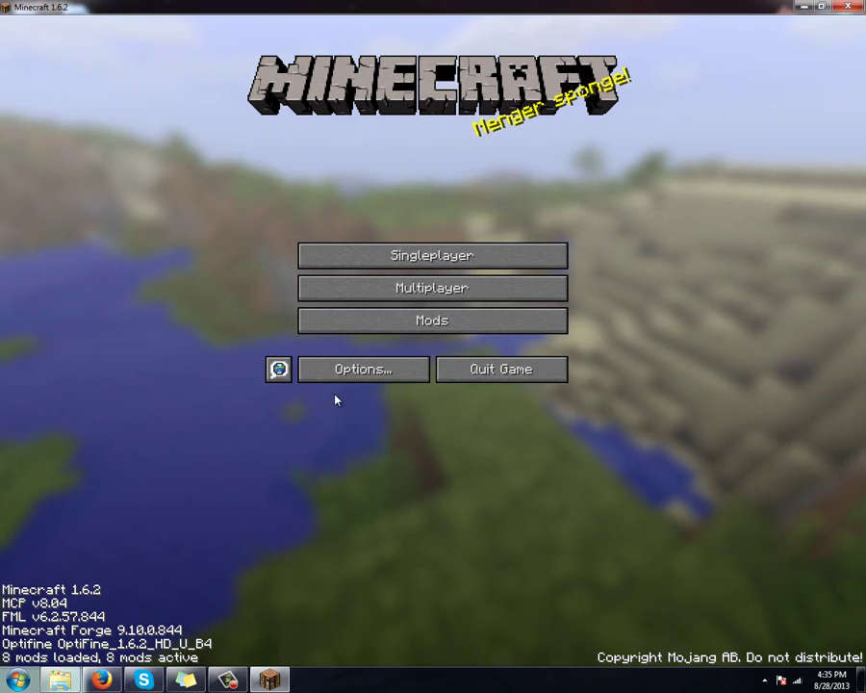
- Review the game's list of loaded mods and return to the title screen
click(415, 319)
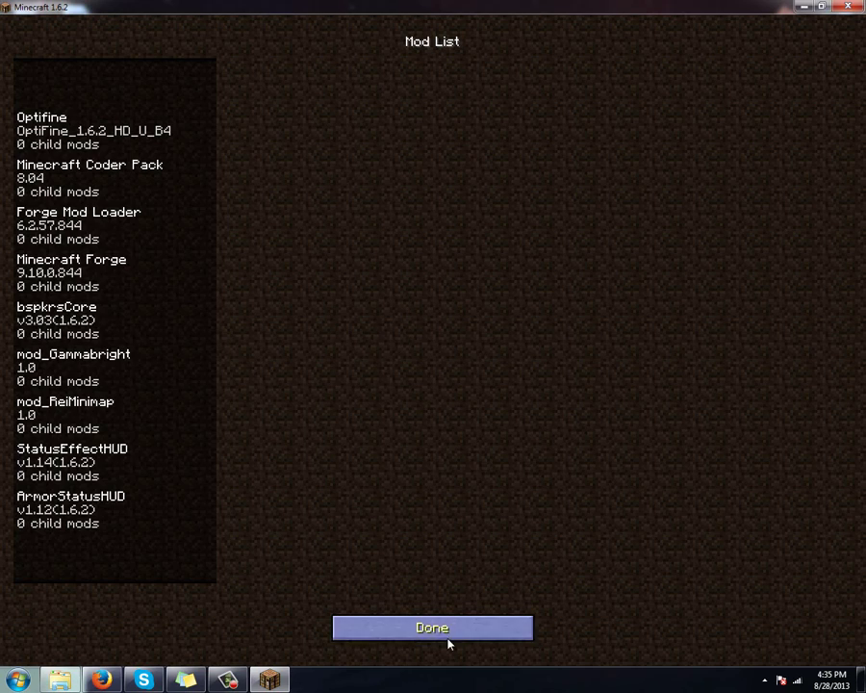
click(472, 635)
- Add a multiplayer server with the address killion.evolutiongaming.org, keeping the default server name
click(461, 297)
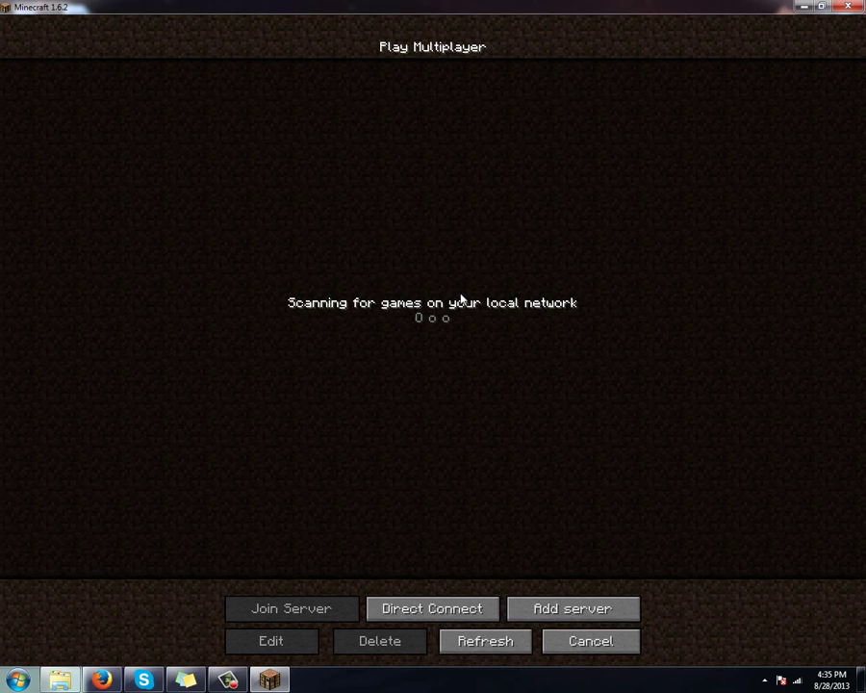
click(561, 615)
click(475, 175)
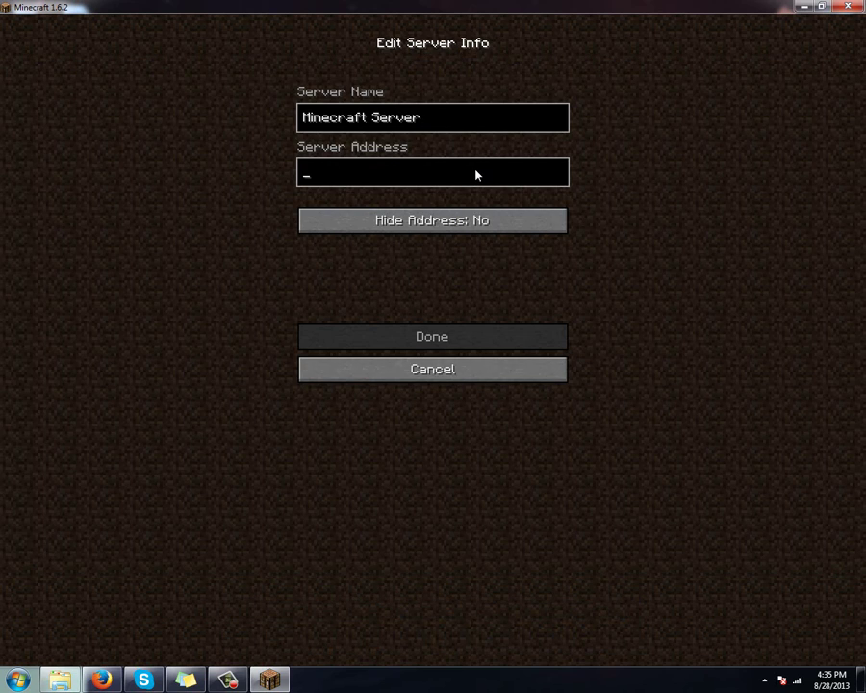
text(p)
key(BackSpace)
text(killion)
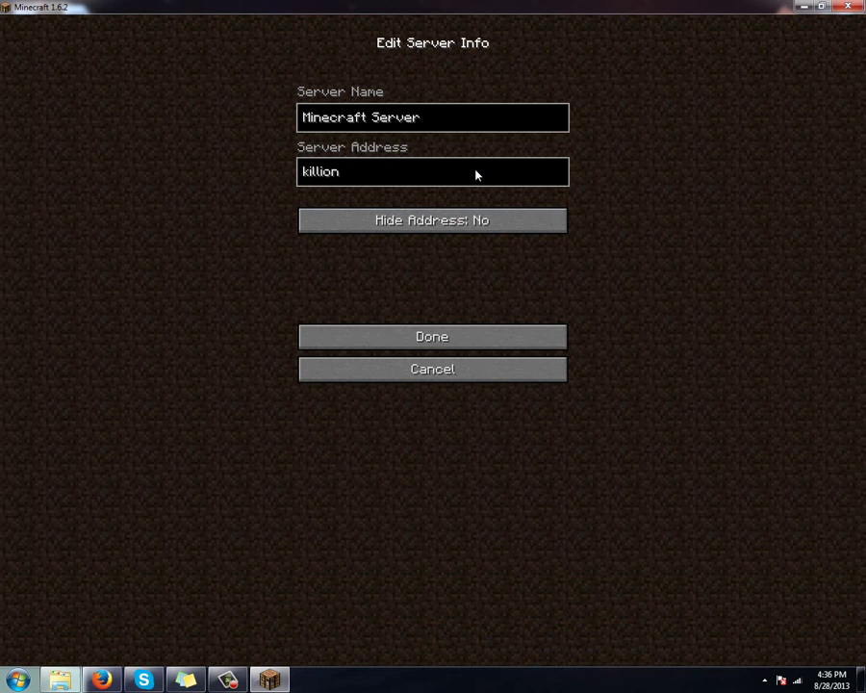
text(.evolutiong)
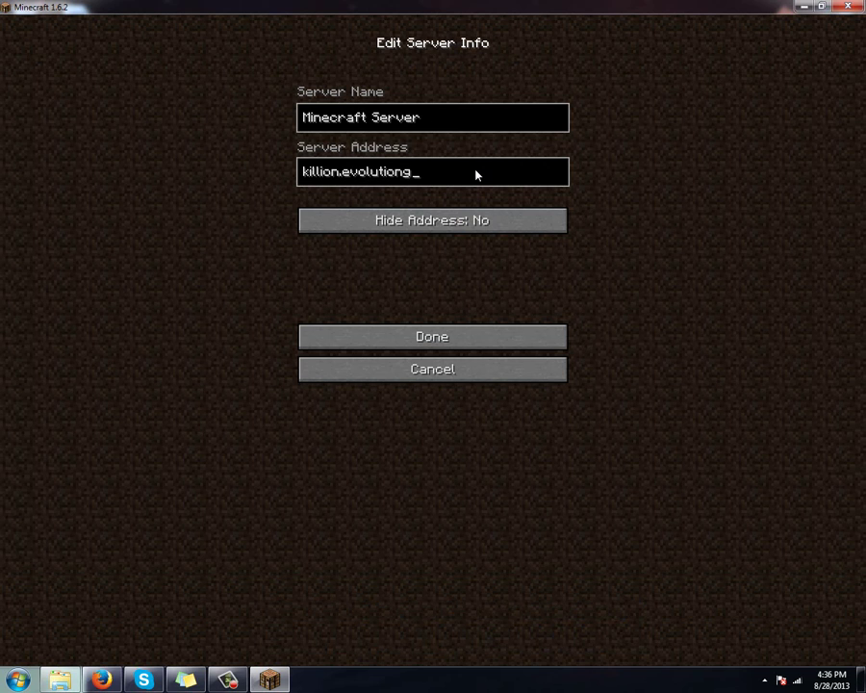
text(aming.org)
key(Return)
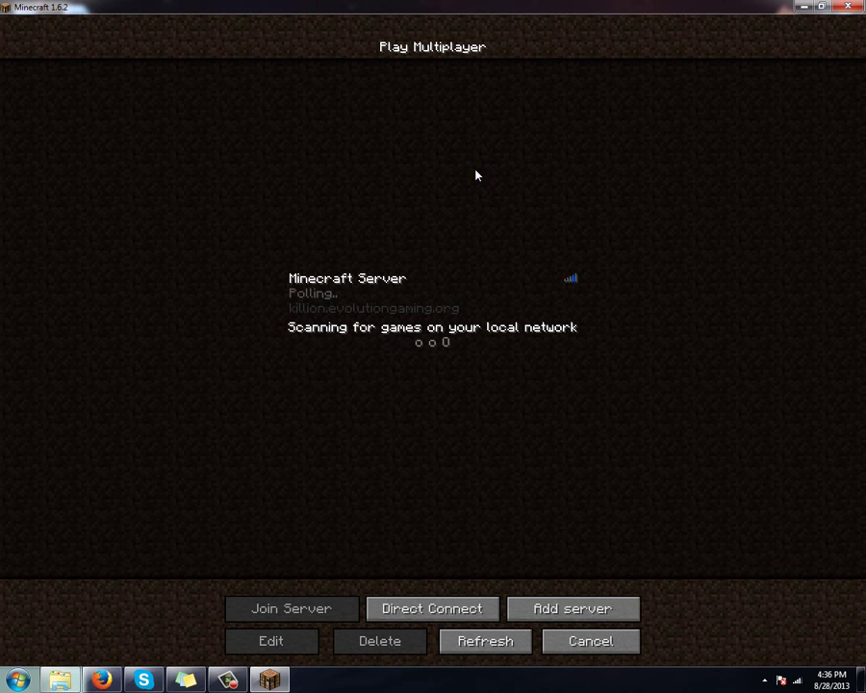
- Join the killion.evolutiongaming.org server and walk out of the sign shop into the stone corridor
click(517, 302)
double_click(516, 302)
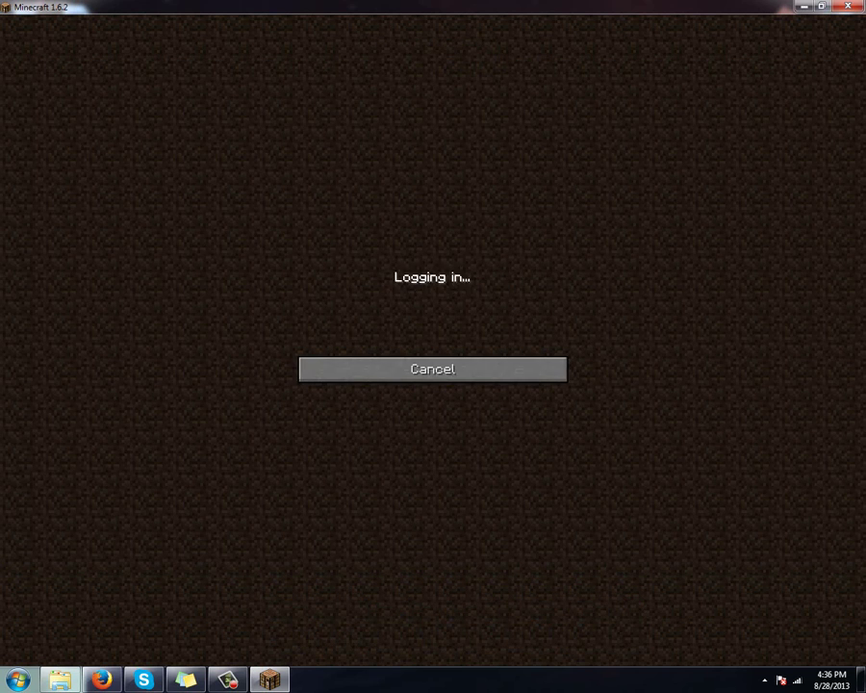
key(s)
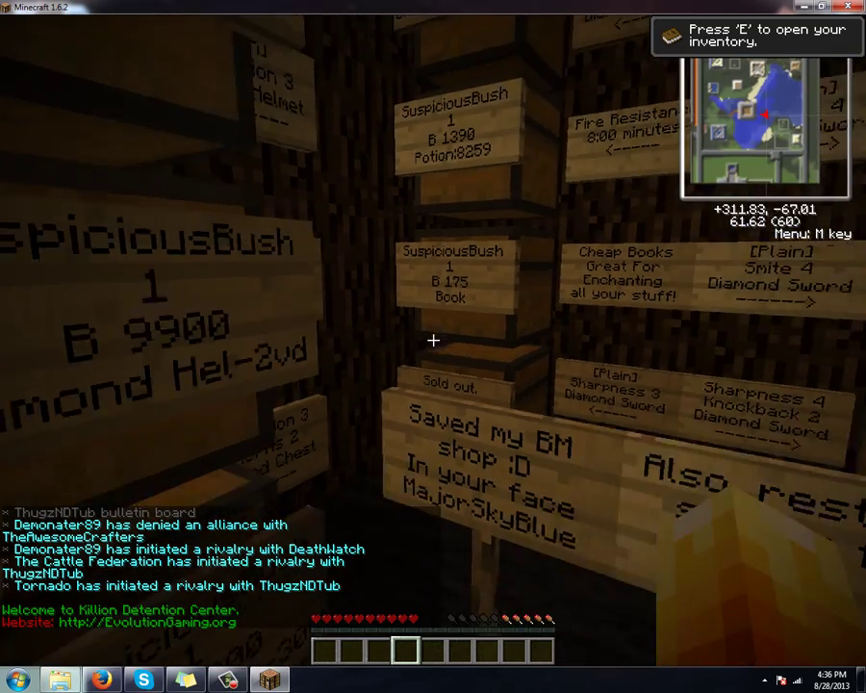
key(w)
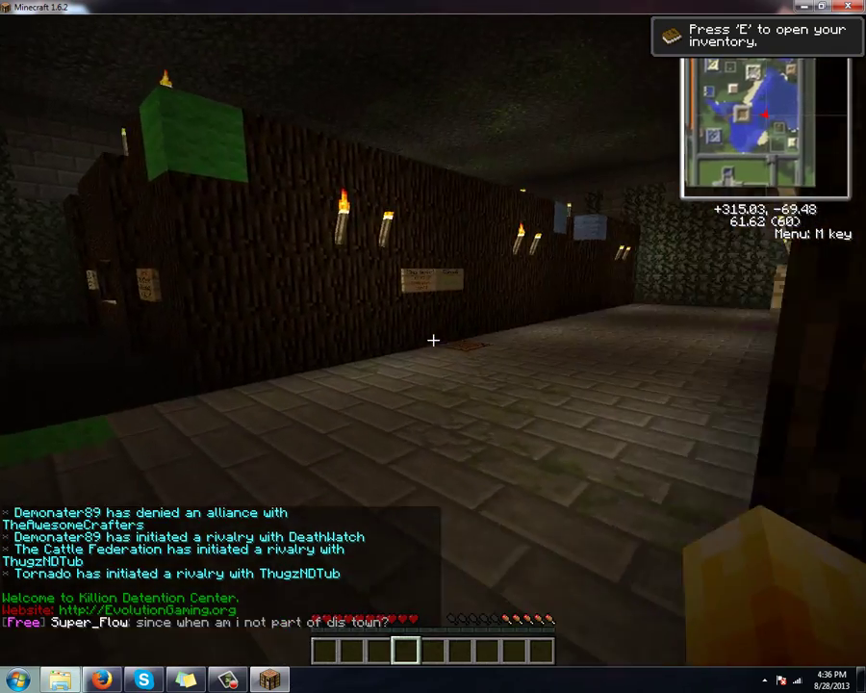
key(e)
key(Escape)
- In the game's controls, bind Inventory to I and Use Item to E
key(Escape)
click(407, 301)
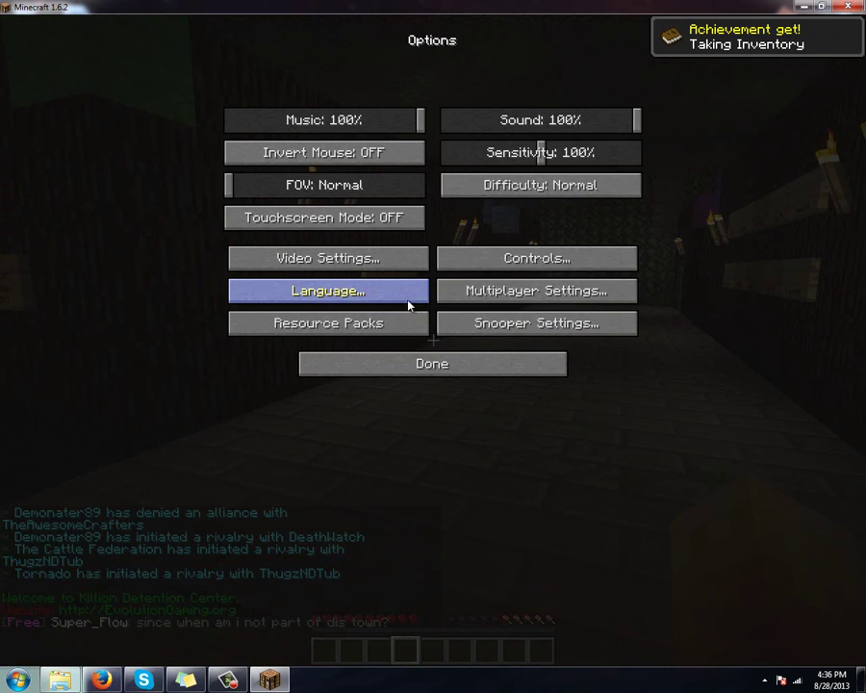
click(512, 265)
click(324, 360)
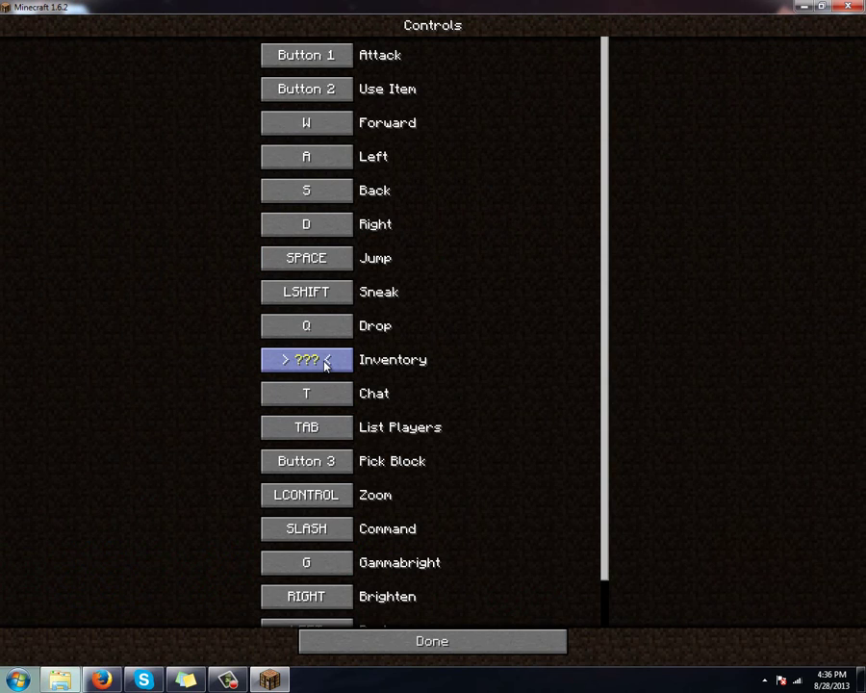
key(i)
click(335, 90)
key(e)
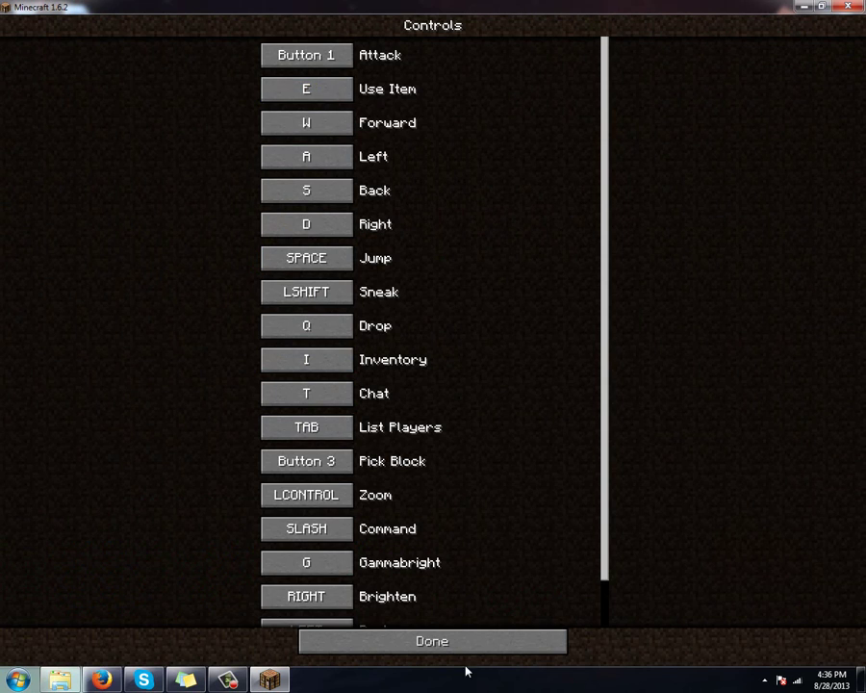
click(475, 636)
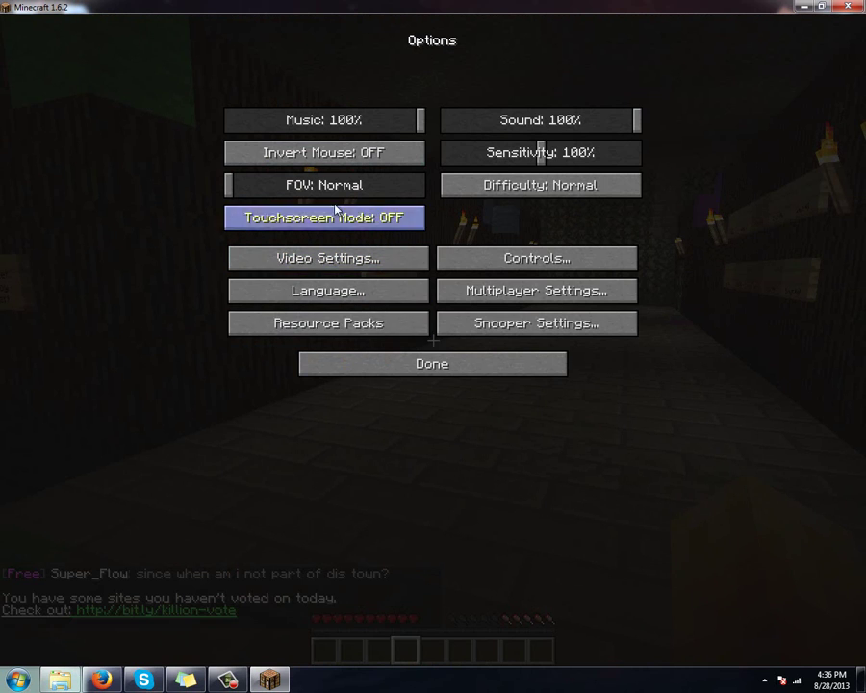
- Set the video brightness to Bright and the mouse sensitivity to 153%, then leave the options
click(382, 254)
drag(382, 245, 431, 242)
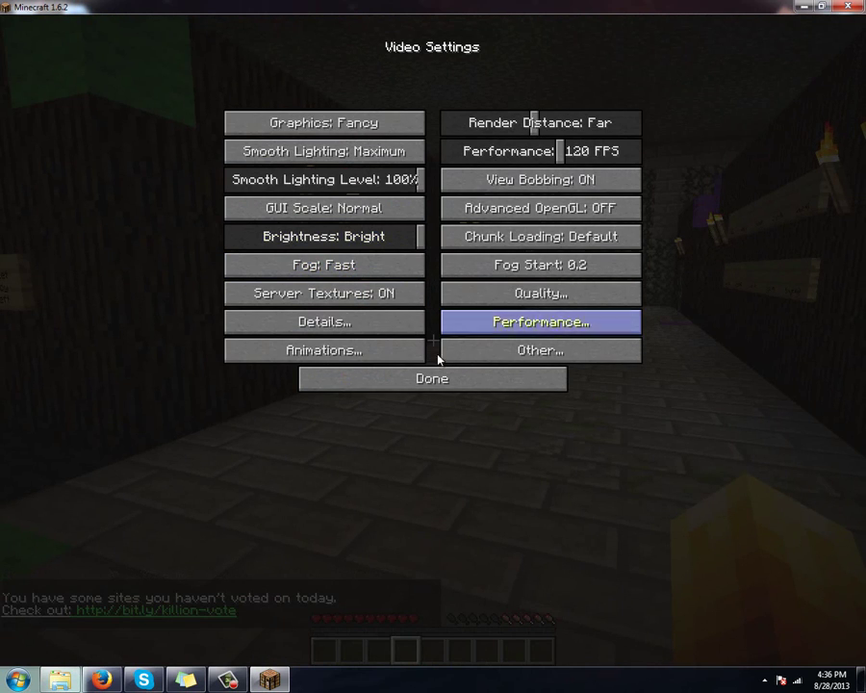
click(442, 383)
drag(541, 152, 597, 166)
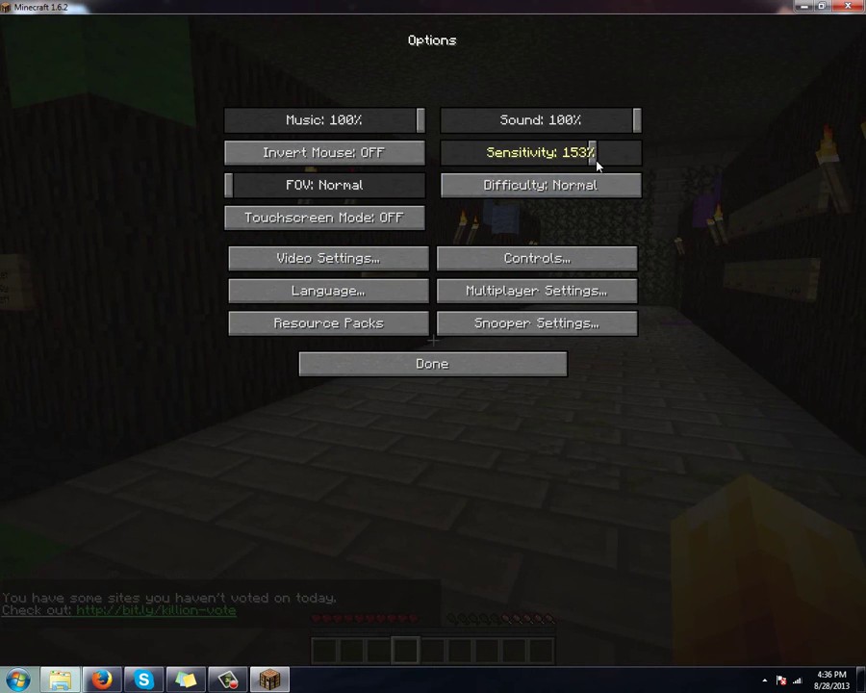
click(448, 368)
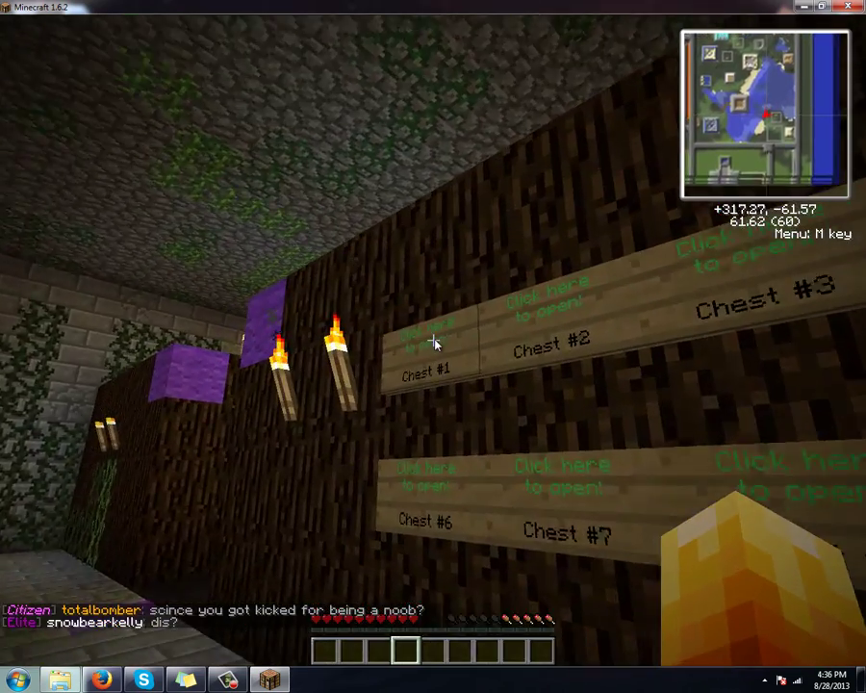
- Take the stack of 24 diamonds from Chest #1 and hold it in hand
right_click(433, 340)
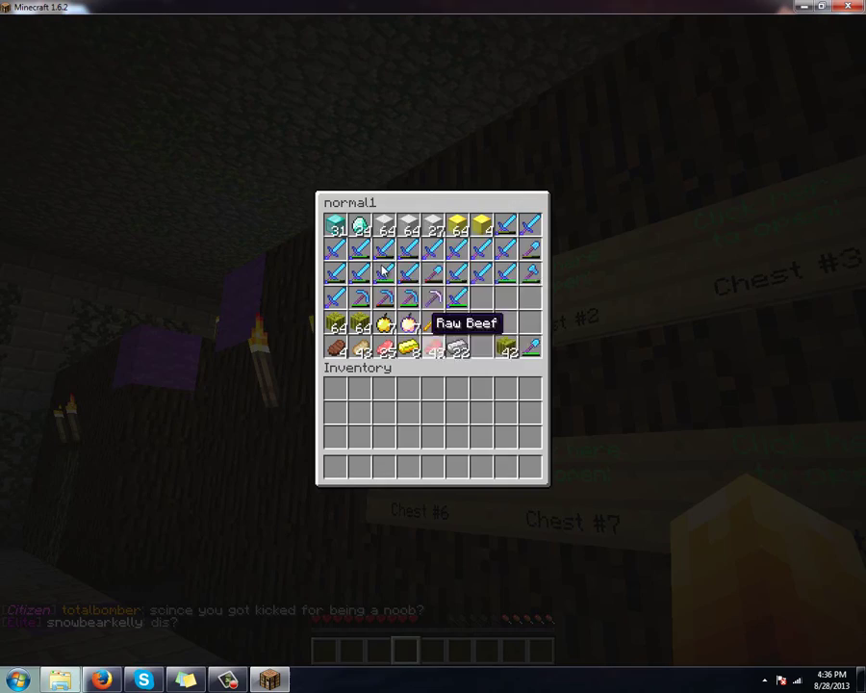
shift+click(360, 224)
key(Escape)
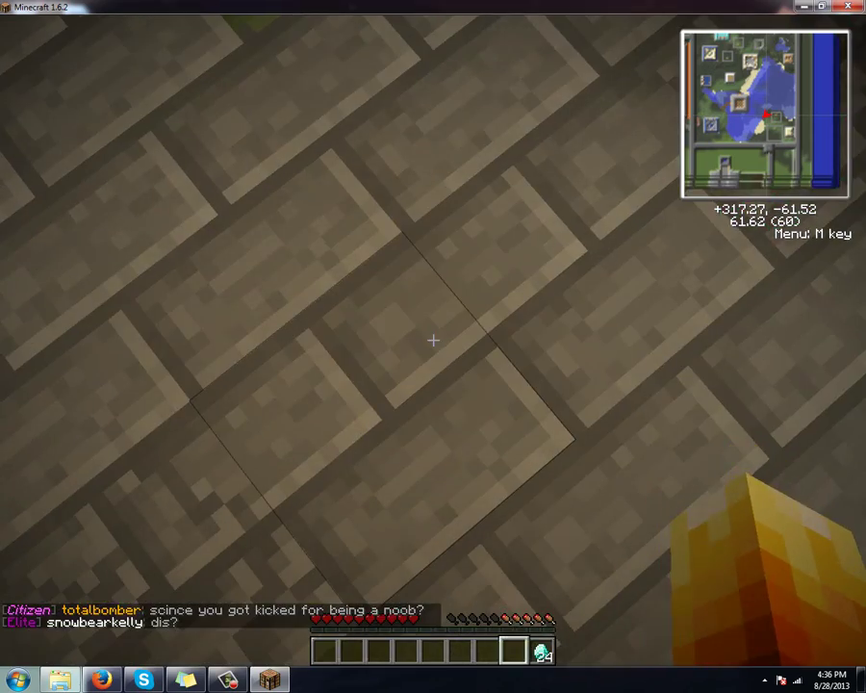
key(9)
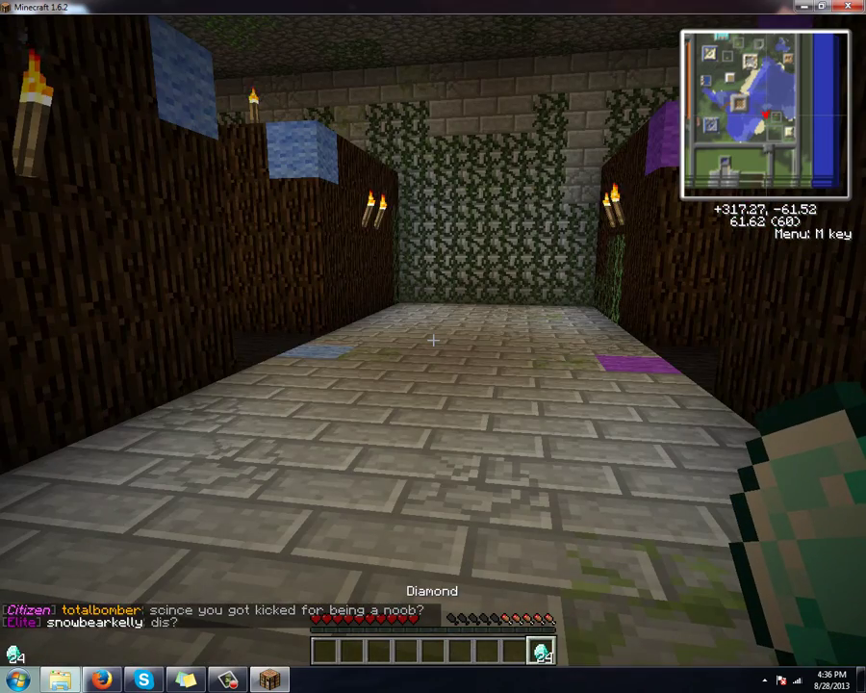
key(w)
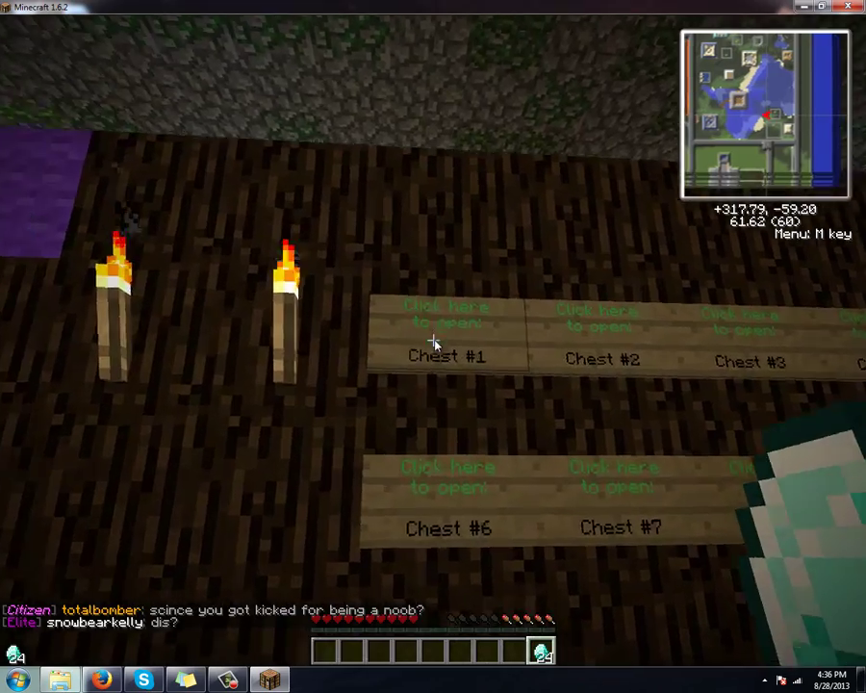
- Put the stack of 24 diamonds back into Chest #1 and walk along the chest signs towards Chest #10
right_click(433, 340)
shift+click(531, 468)
key(Escape)
key(w)
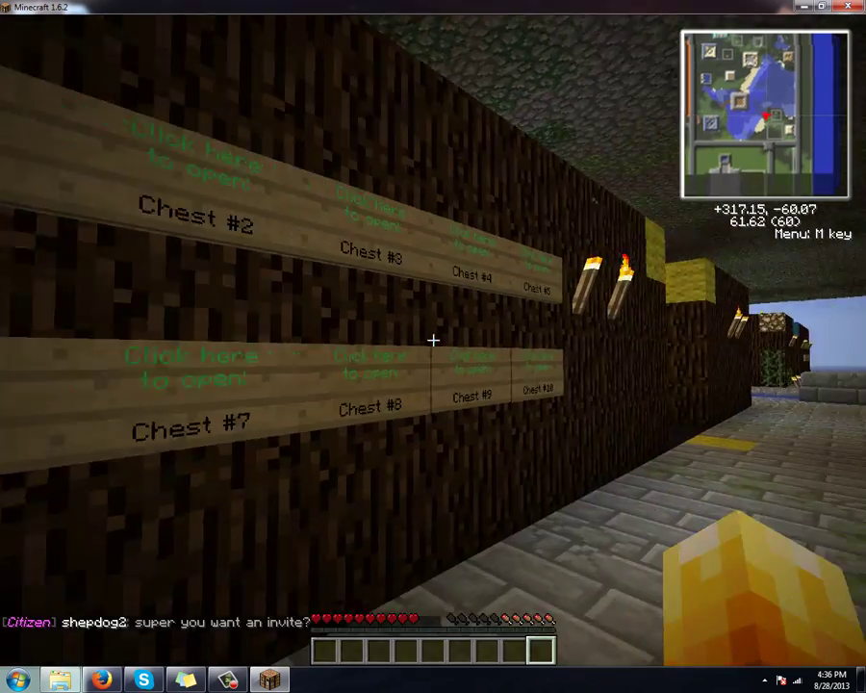
- Take a full set of Armor 5 pieces from Chest #10 and equip the helmet, chestplate, leggings and boots
right_click(433, 340)
shift+click(412, 352)
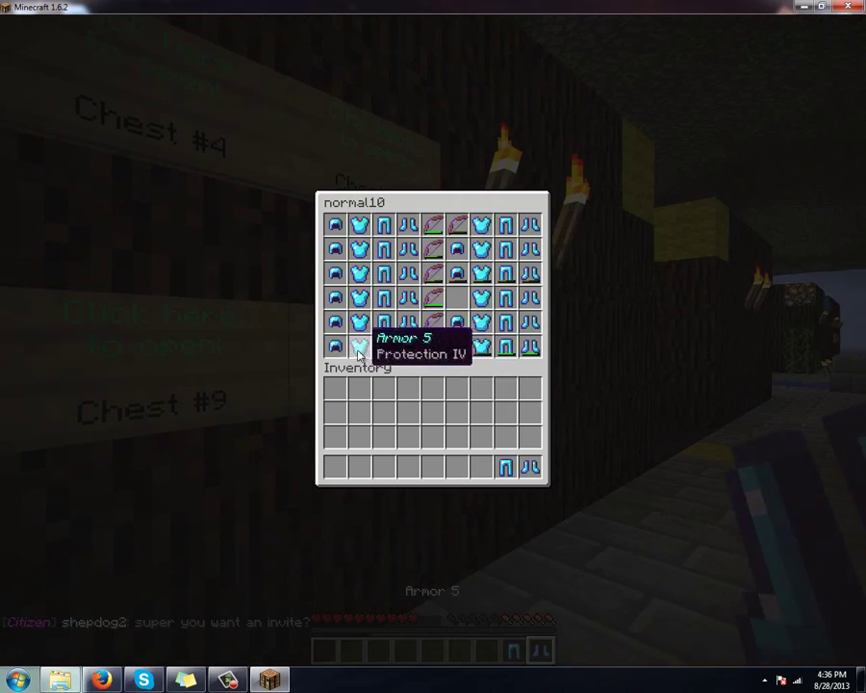
shift+click(360, 346)
shift+click(336, 346)
key(Escape)
right_click(433, 339)
scroll(433, 339, up, 1)
right_click(433, 340)
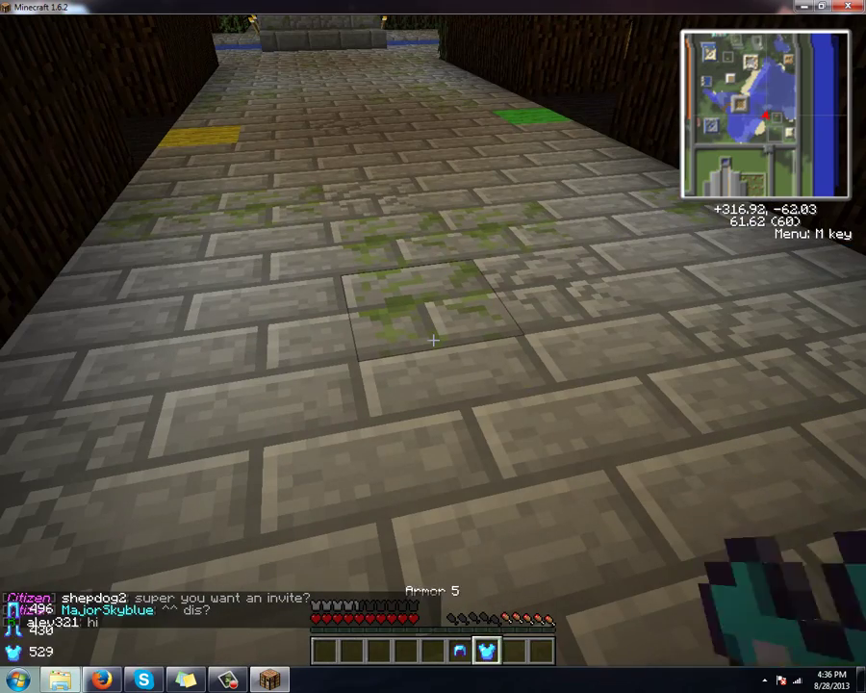
scroll(432, 339, up, 1)
right_click(432, 339)
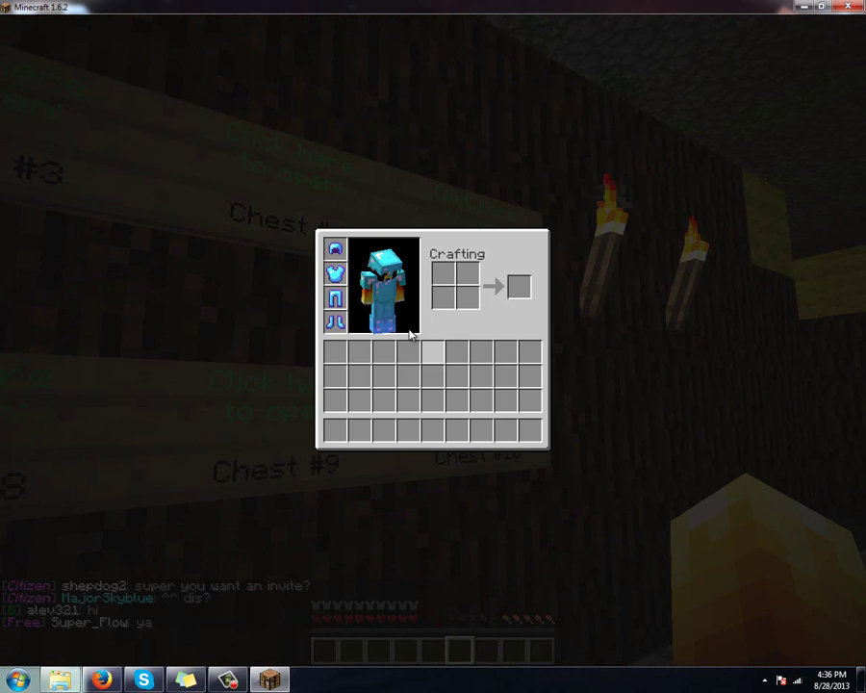
- Take off the worn armor and return all four pieces to their empty slots in Chest #10
shift+click(335, 321)
shift+click(334, 299)
key(e)
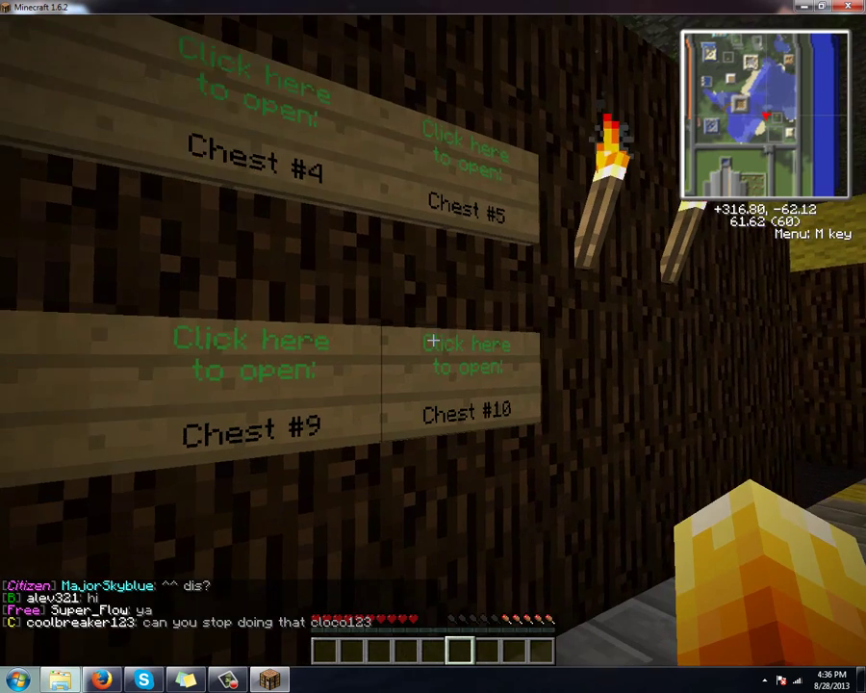
right_click(433, 346)
click(408, 388)
click(359, 346)
click(384, 387)
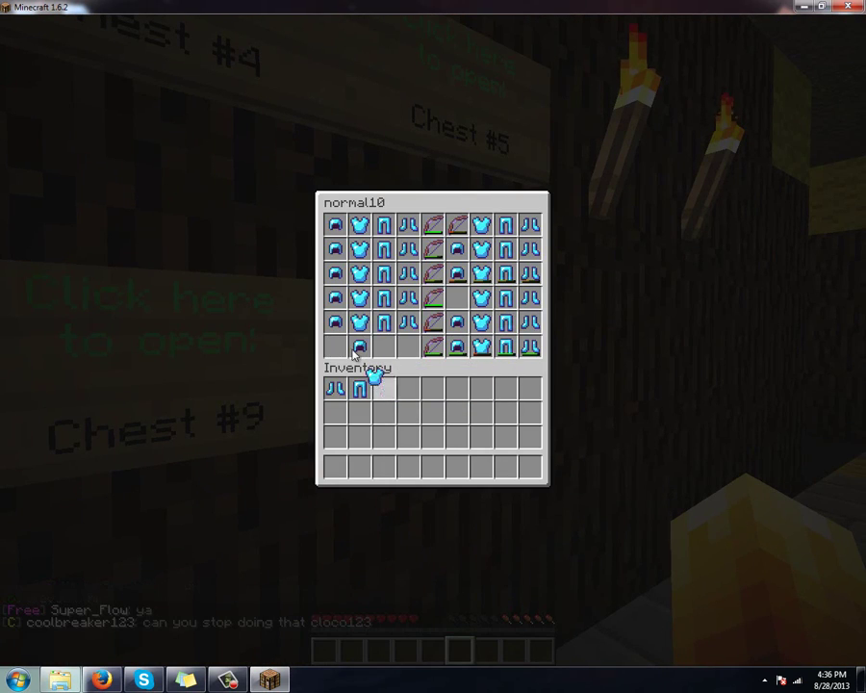
click(342, 346)
shift+click(358, 387)
click(335, 388)
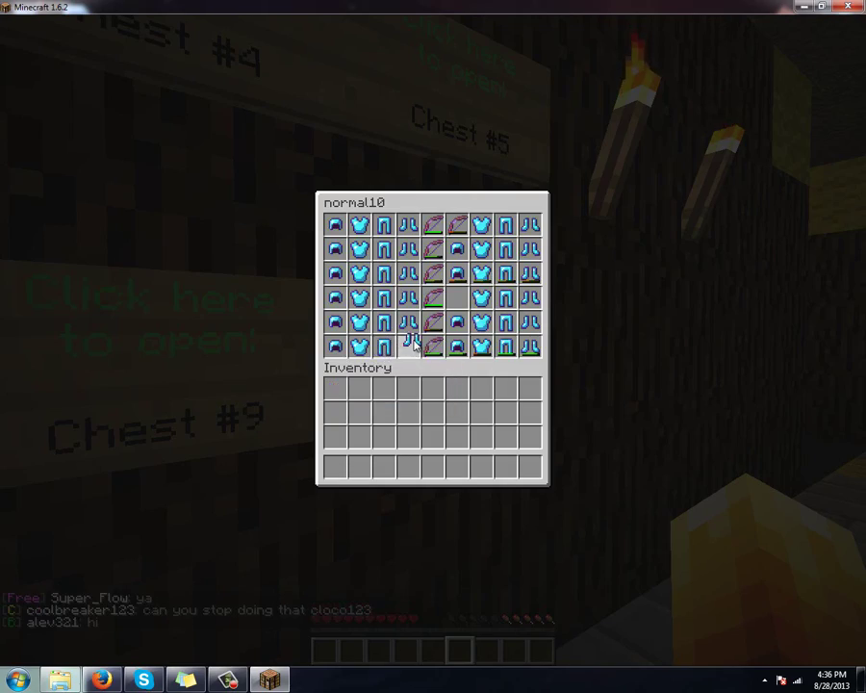
click(407, 346)
key(Escape)
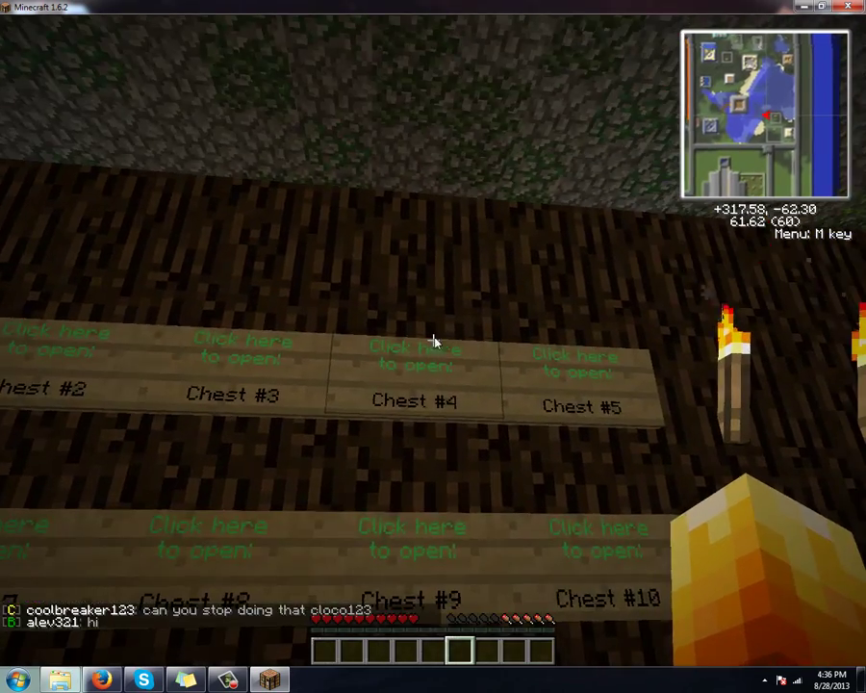
- Take a Potion of Swiftness from Chest #4 and drink it in the corridor
right_click(433, 340)
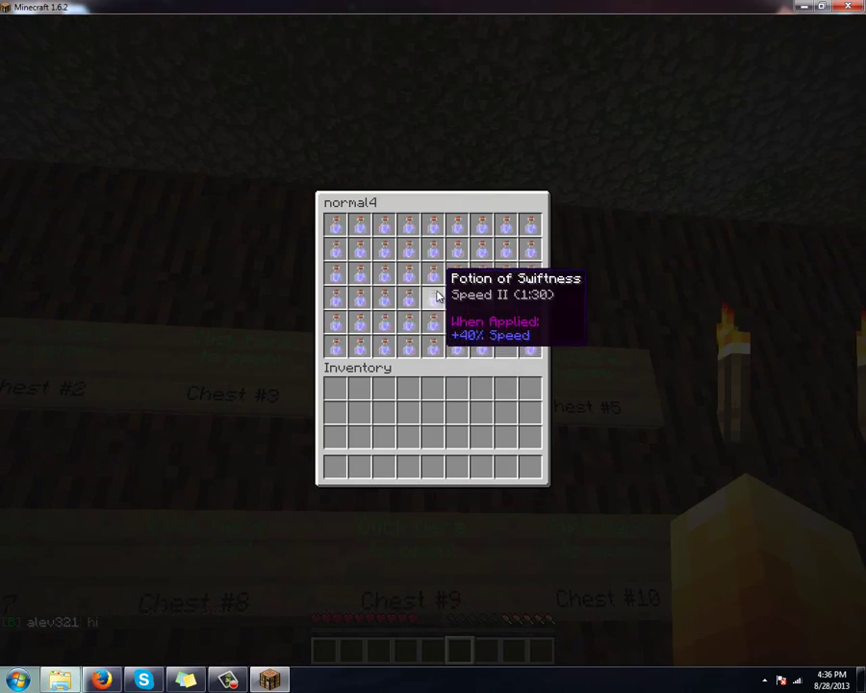
shift+click(458, 346)
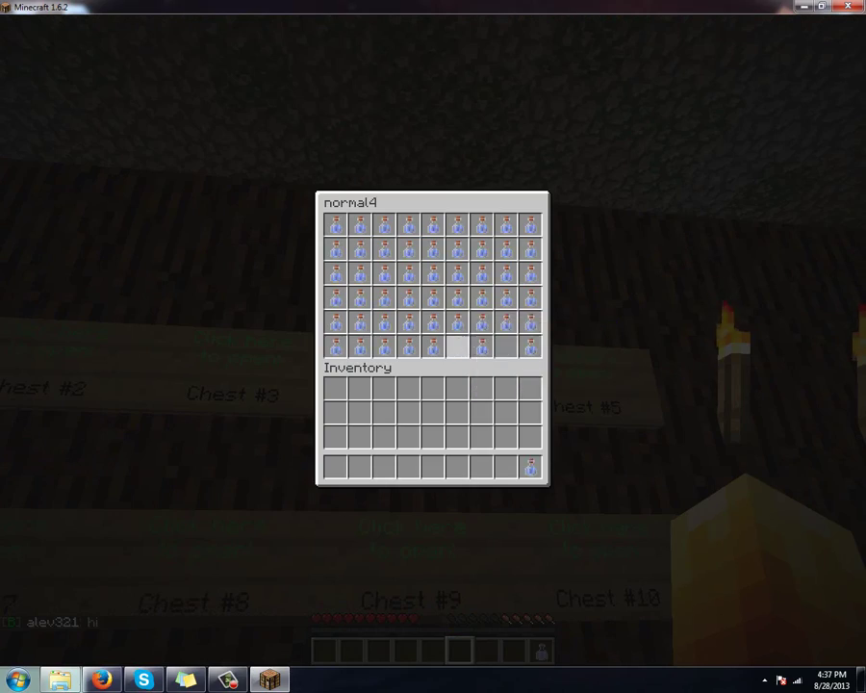
key(Escape)
key(9)
right_click(433, 341)
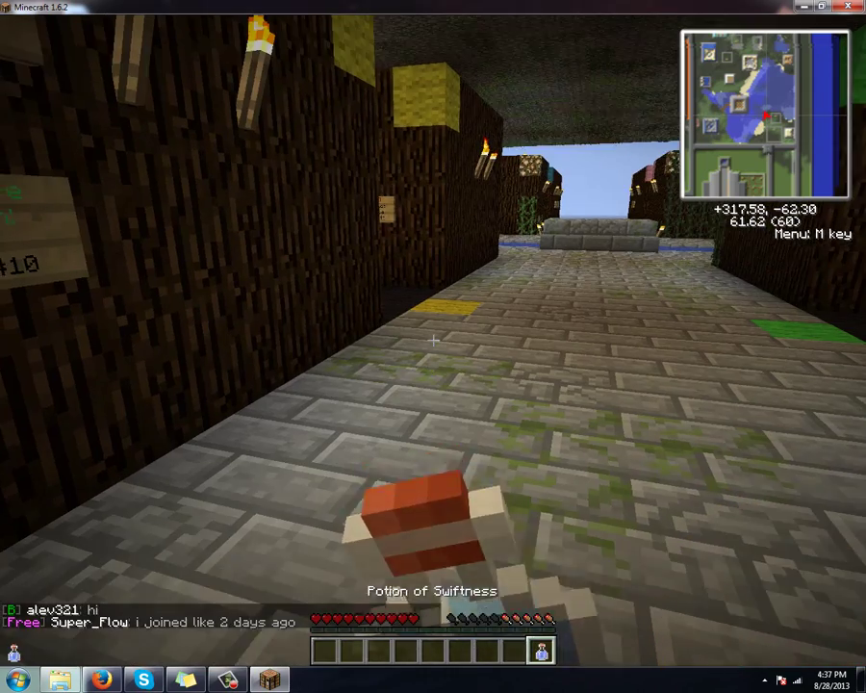
key(w)
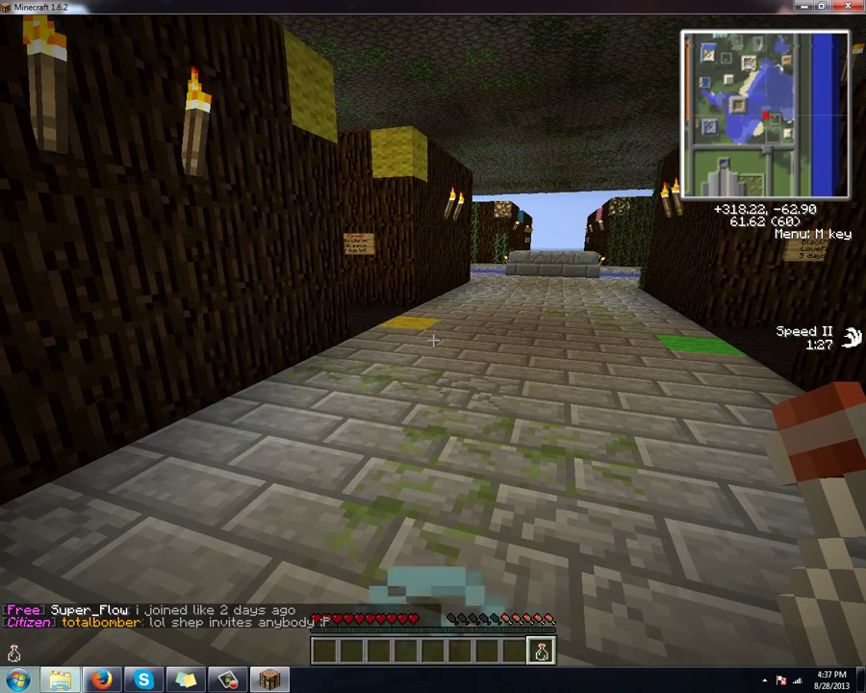
key(Escape)
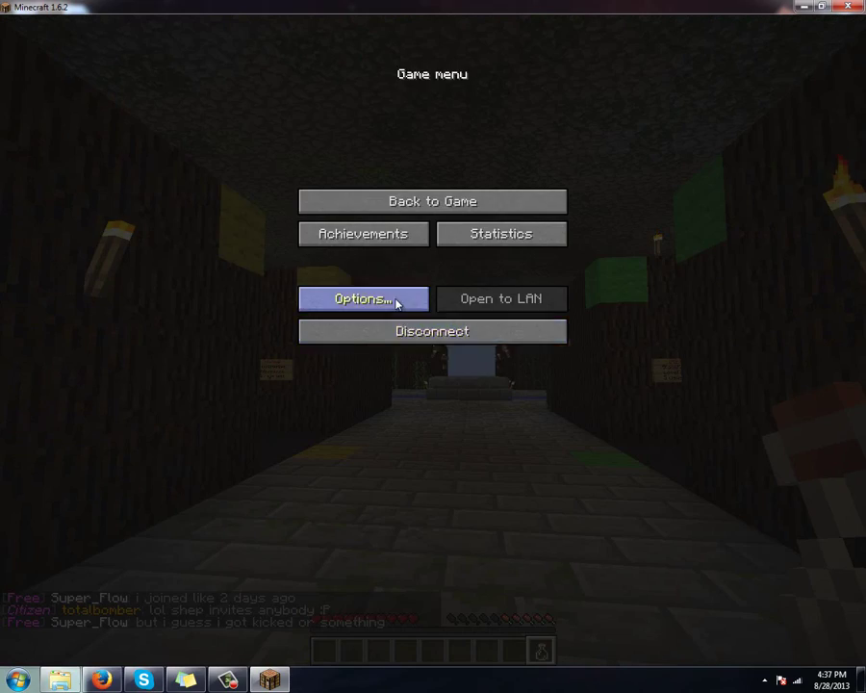
click(396, 299)
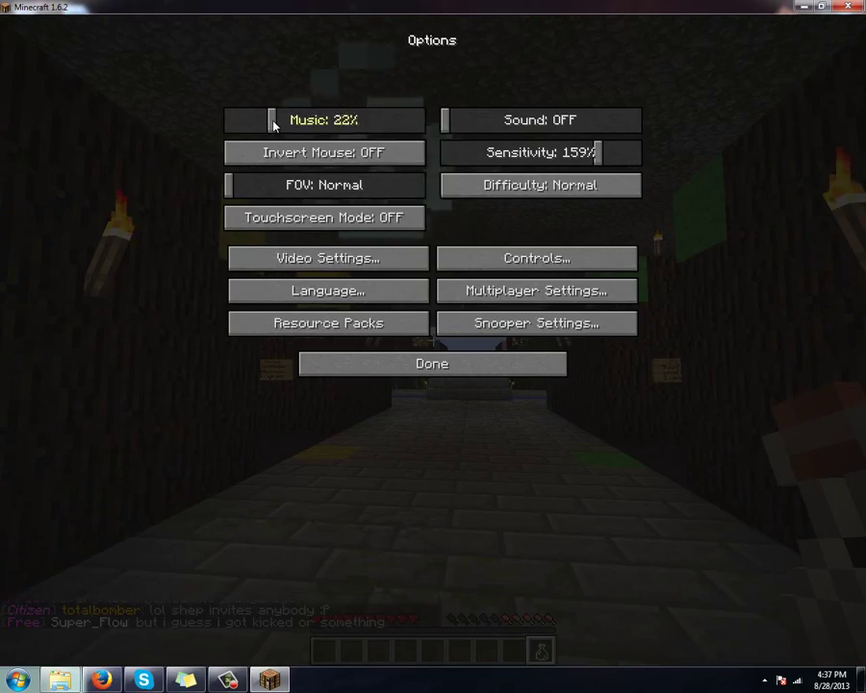
key(Escape)
- Move around the corridor with the speed effect active, disconnect from the server and close the game
key(w)
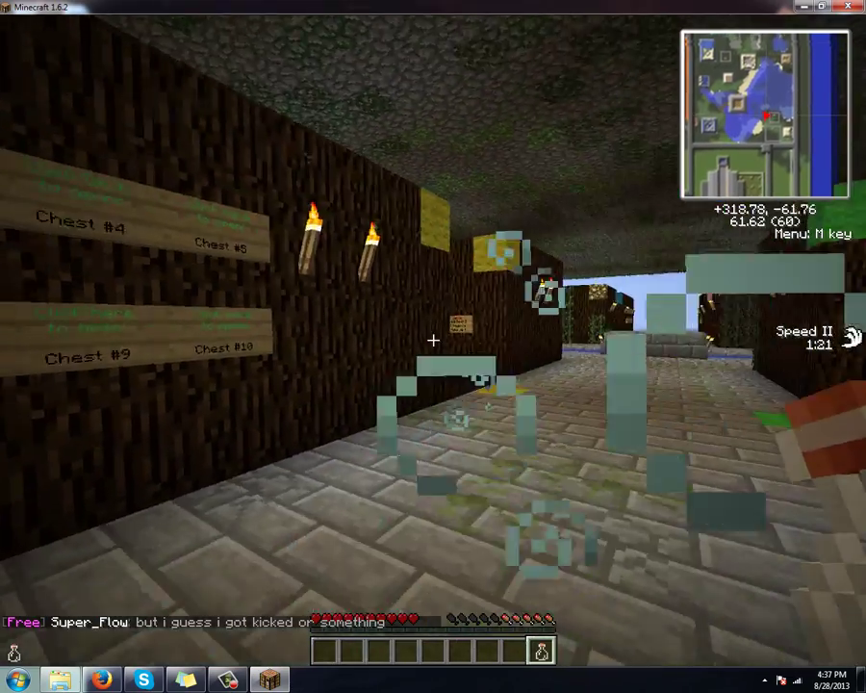
key(w)
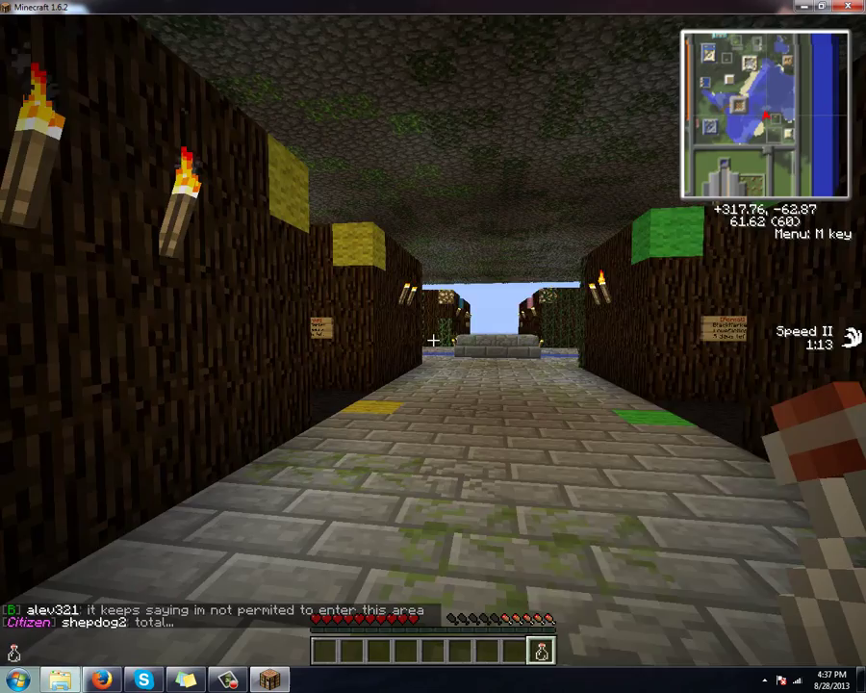
key(Escape)
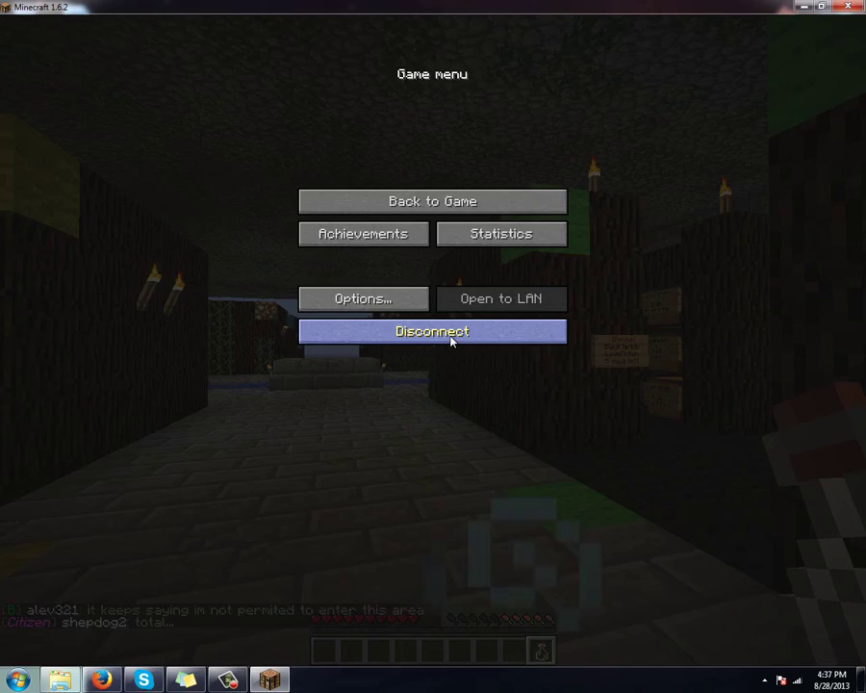
click(451, 339)
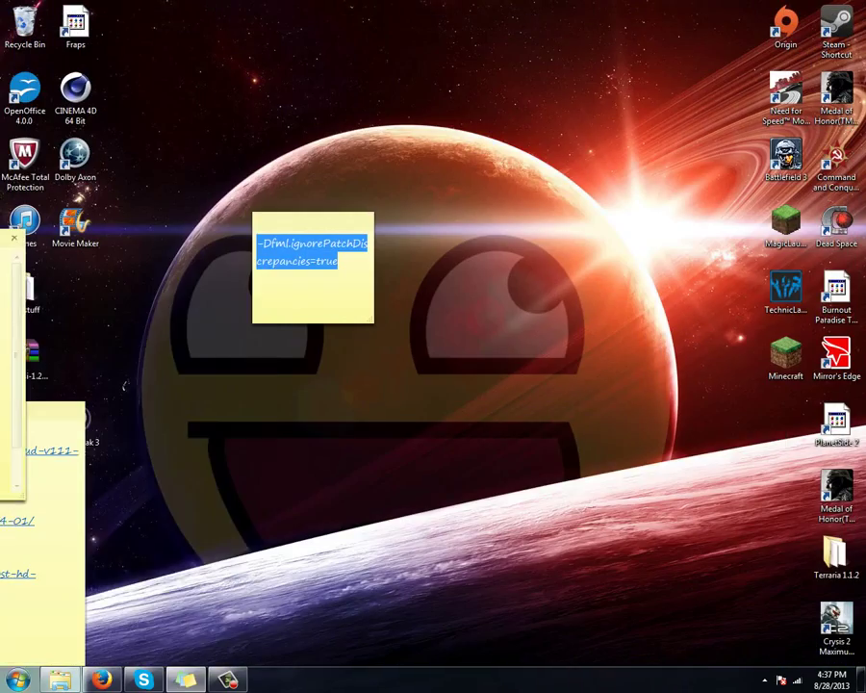
- Open the %appdata% Roaming folder in Windows and go into its .minecraft folder
key(super)
key(super)
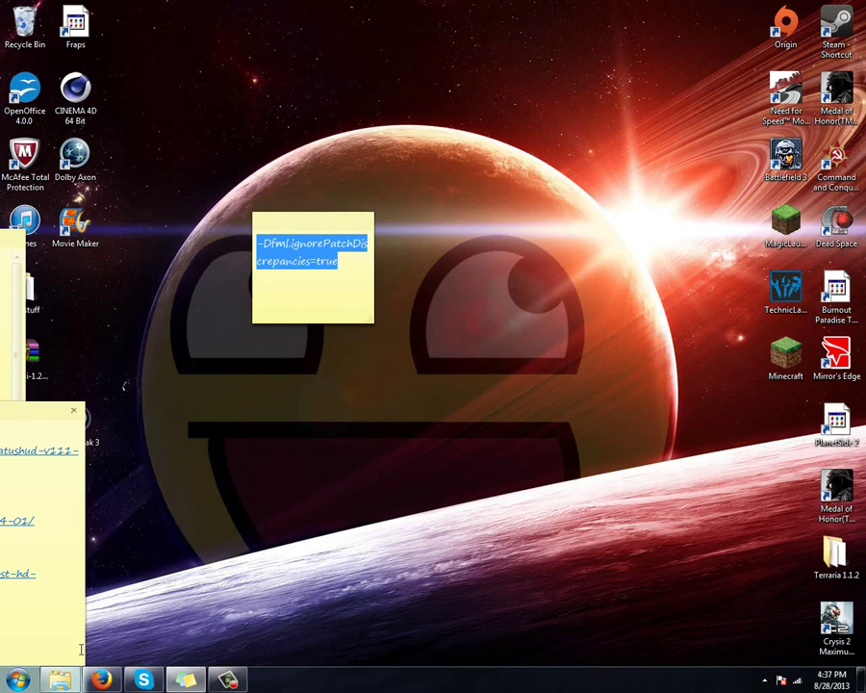
key(super)
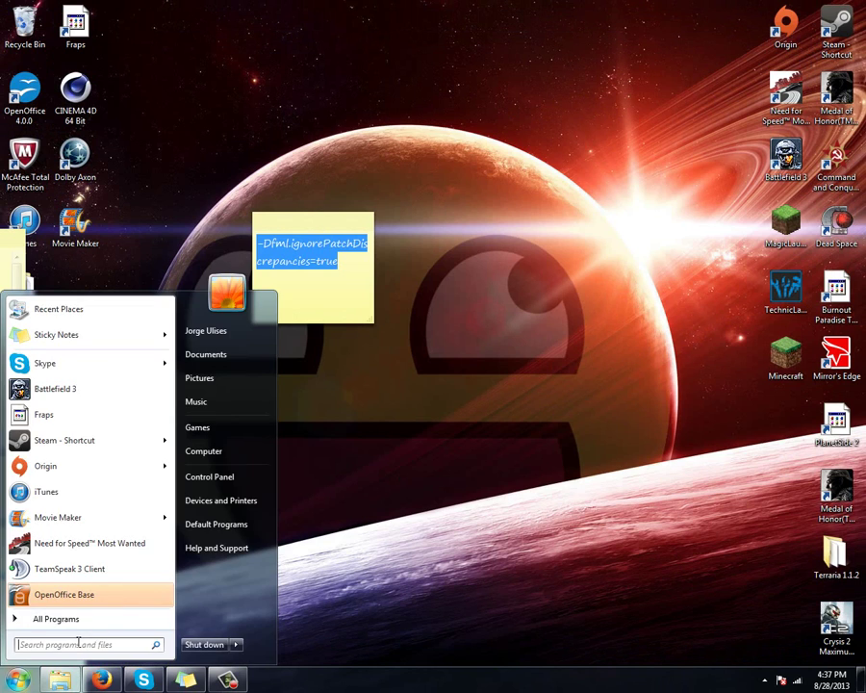
text(%appdata%)
key(Return)
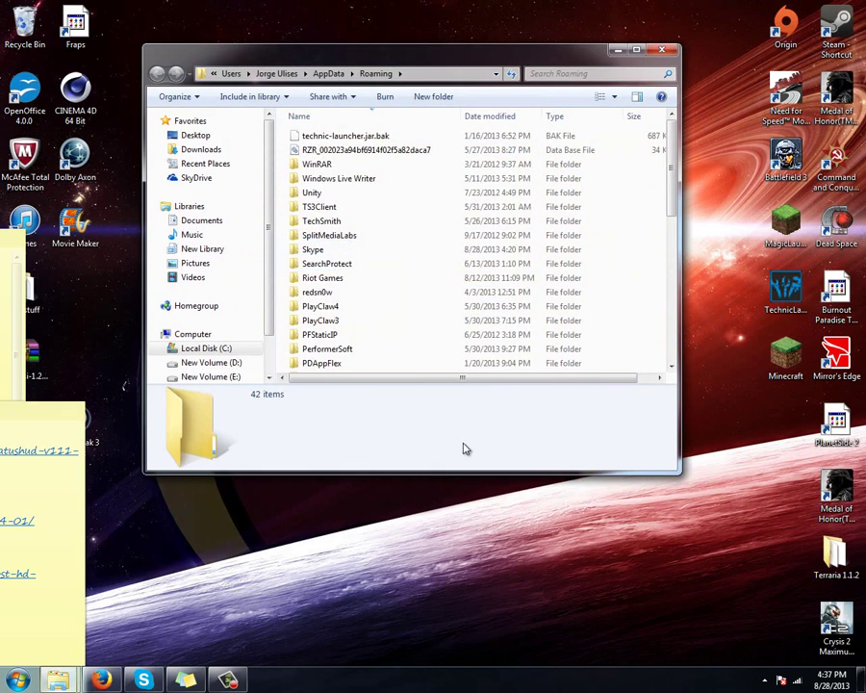
scroll(356, 404, down, 8)
double_click(356, 365)
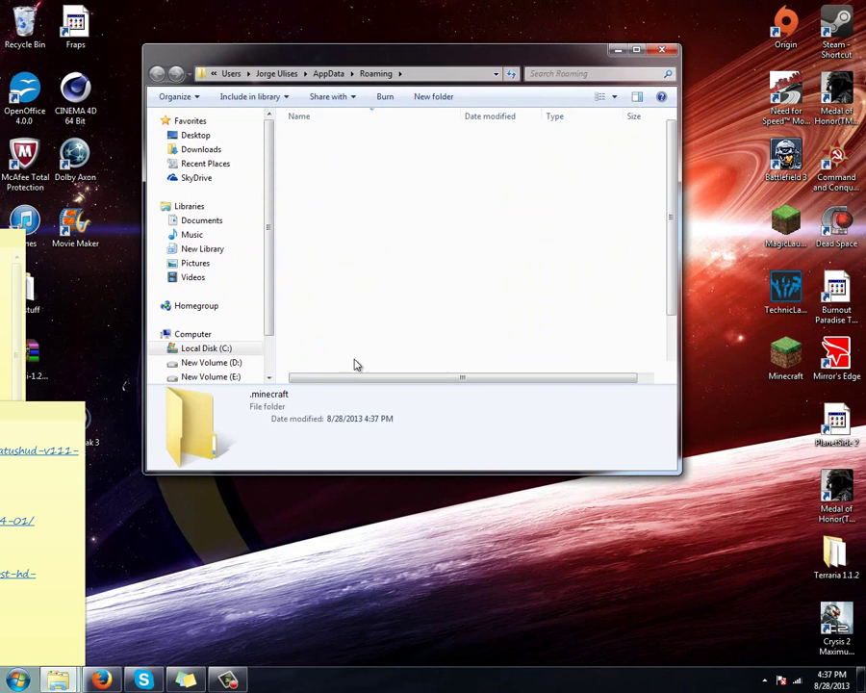
- Check the mods folder in .minecraft, go back and open the config folder
scroll(348, 367, down, 1)
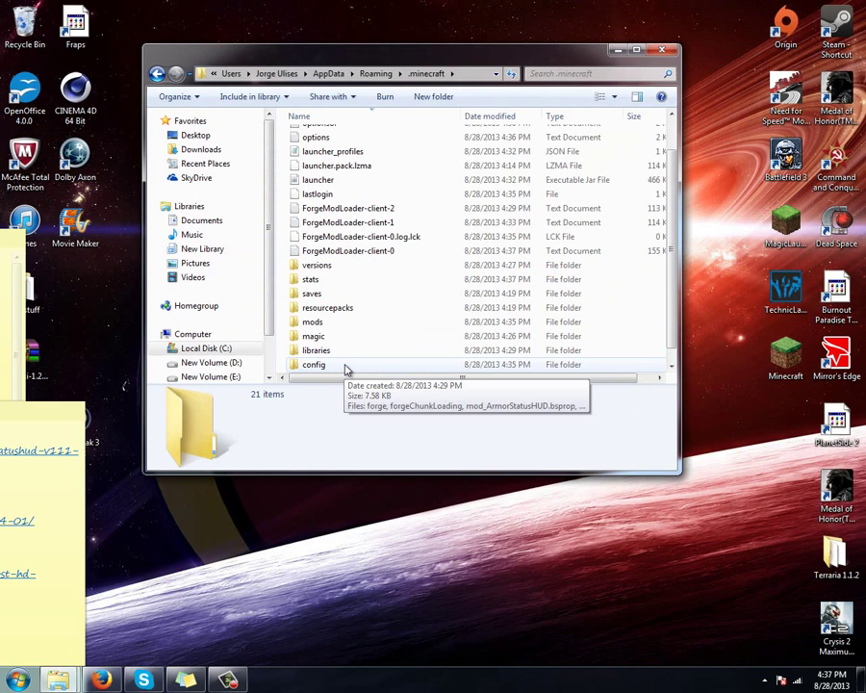
double_click(346, 322)
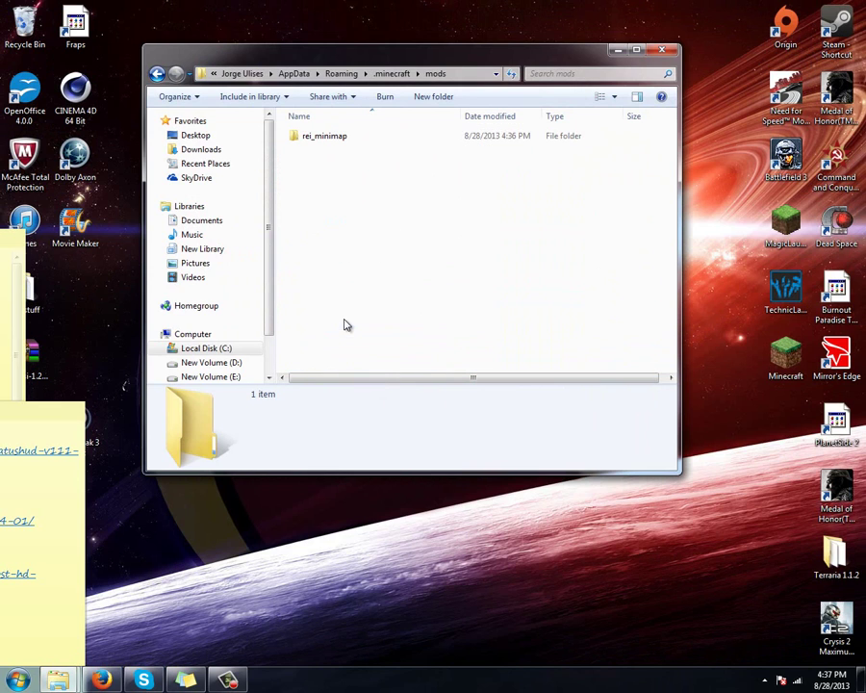
click(158, 75)
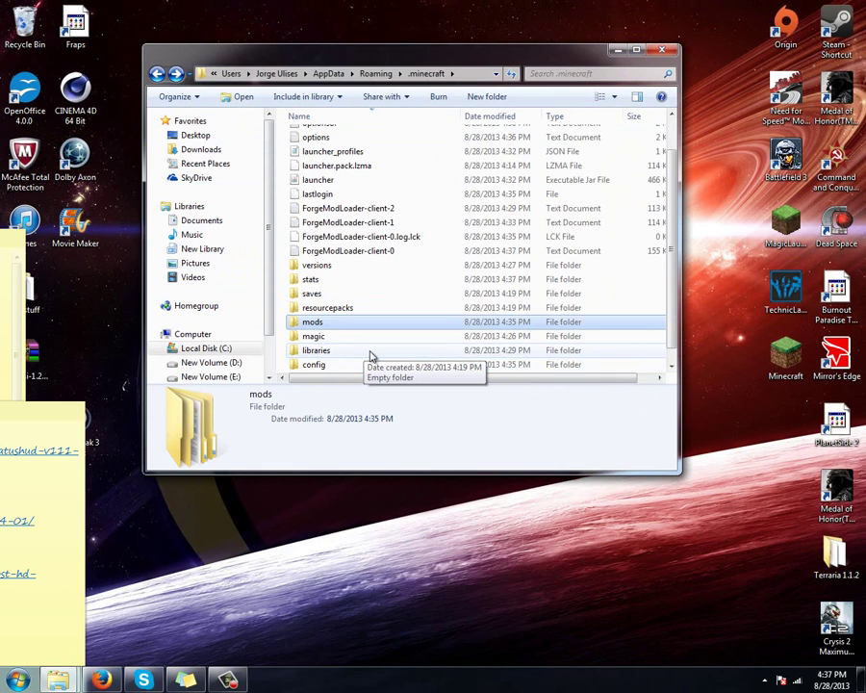
double_click(315, 364)
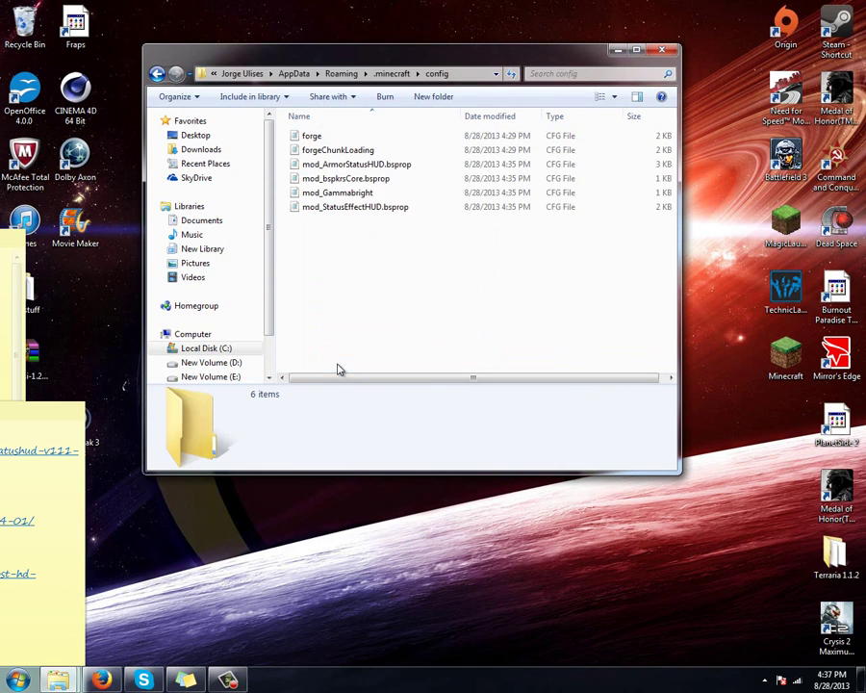
- Set alignMode to topleft in the mod_ArmorStatusHUD.bsprop config file, save it and close Notepad
double_click(384, 165)
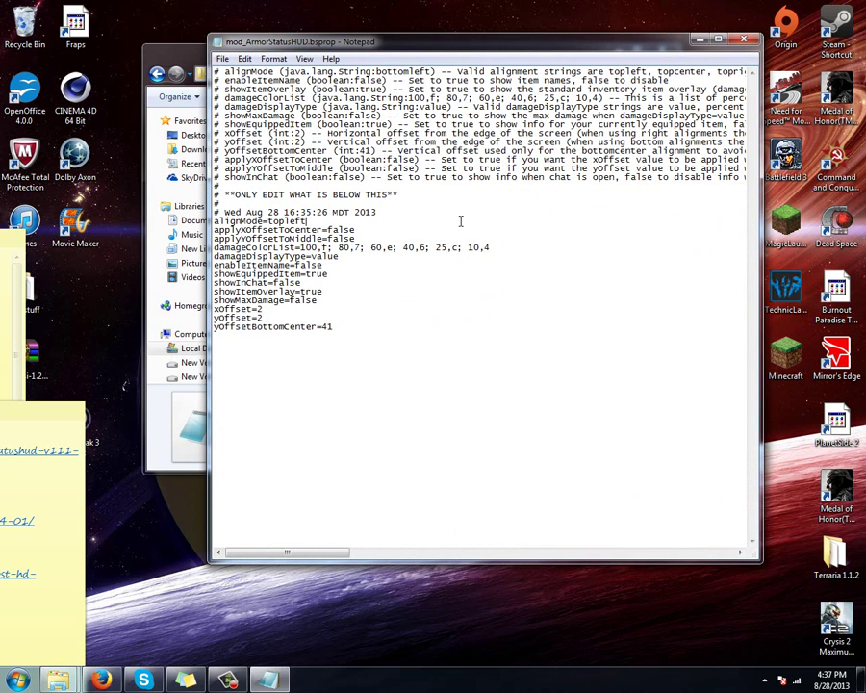
click(221, 58)
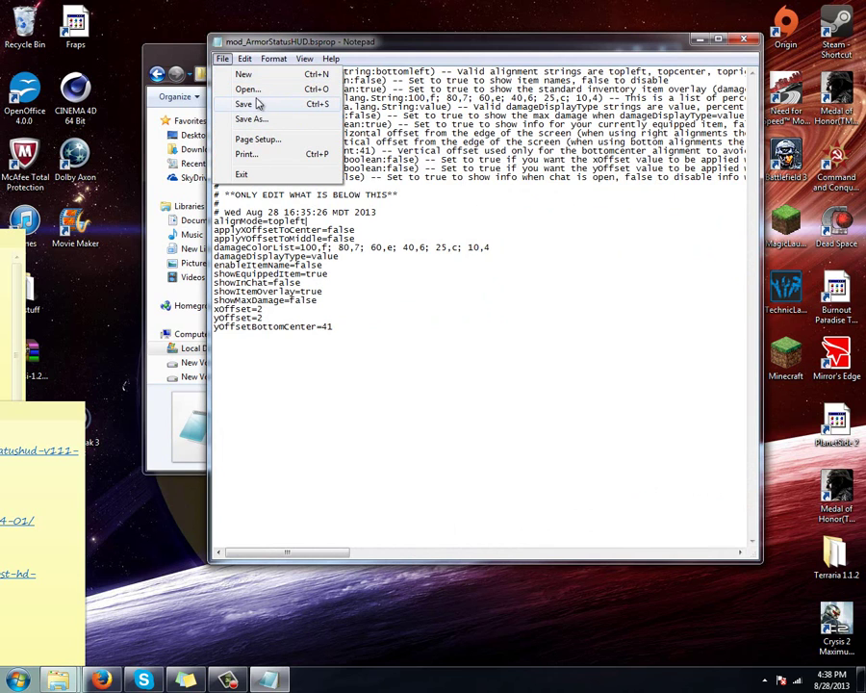
click(258, 103)
click(745, 39)
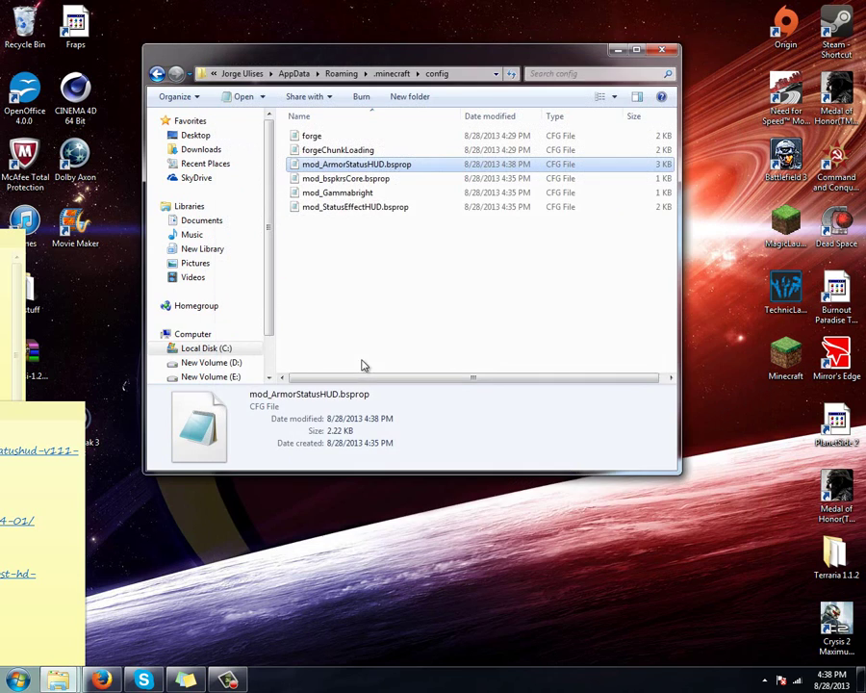
- Set alignMode to bottomright in the mod_StatusEffectHUD.bsprop config file, save it and close Notepad and the config folder
double_click(404, 206)
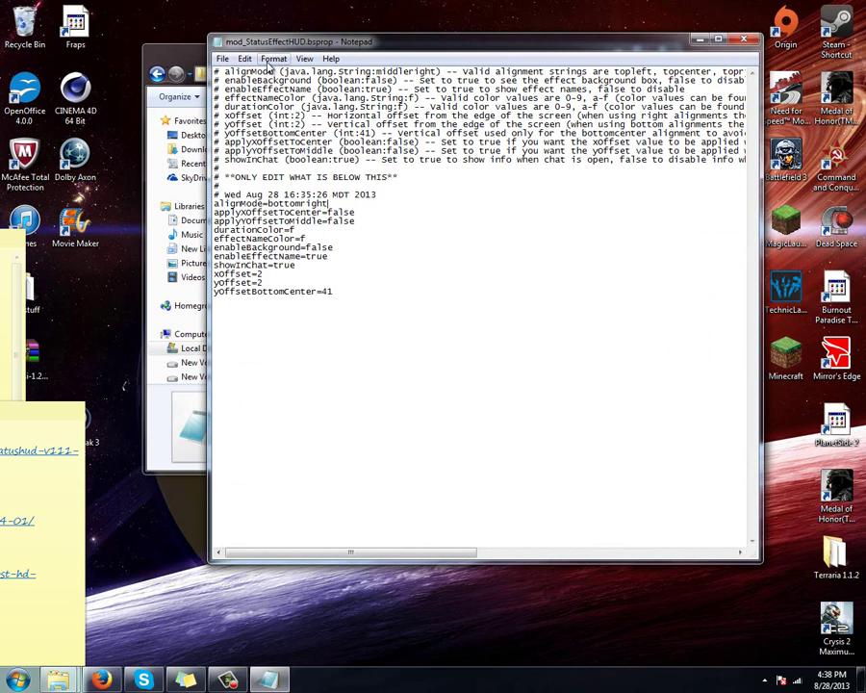
click(222, 58)
click(244, 104)
click(742, 41)
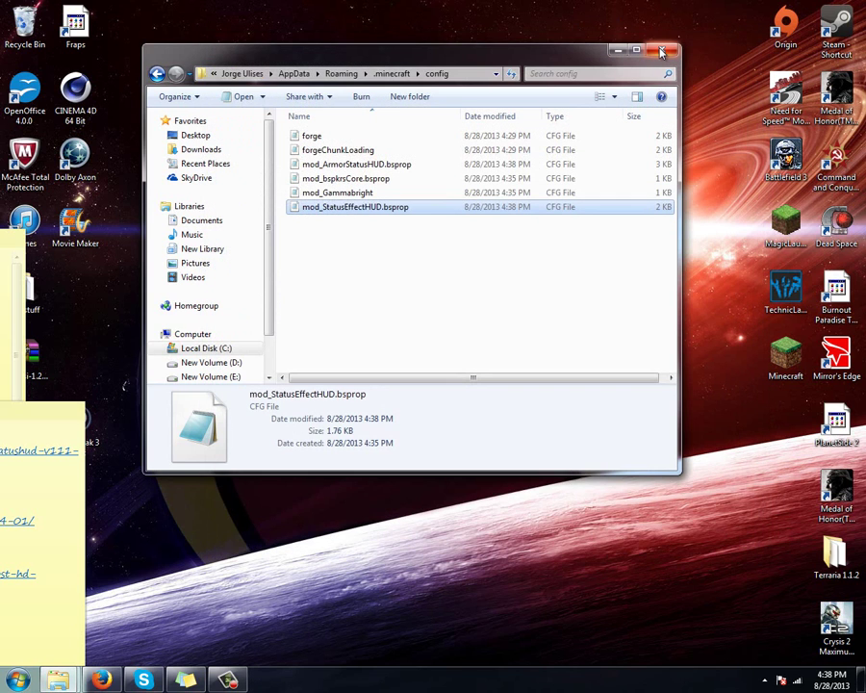
click(660, 53)
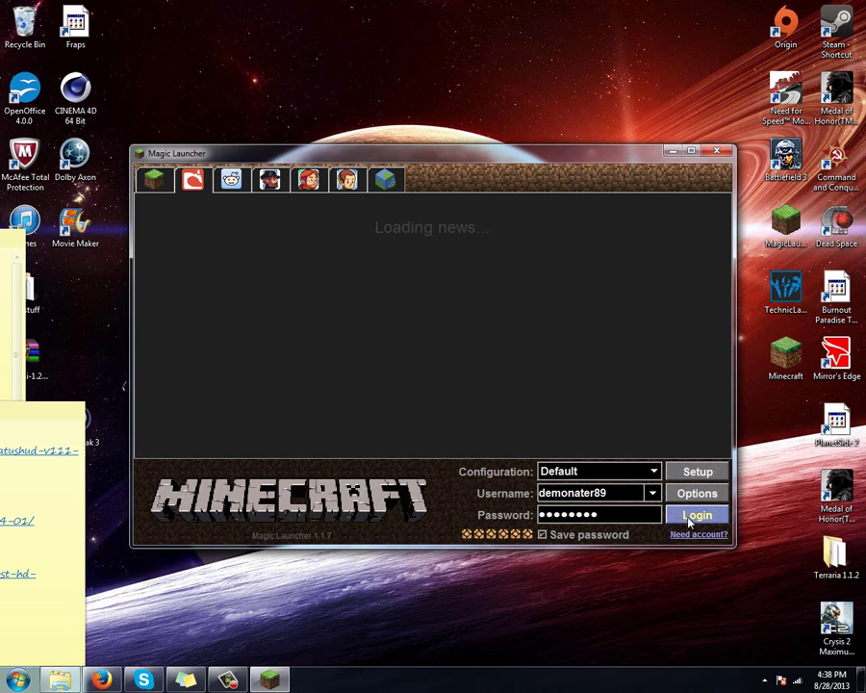
- Log in from Magic Launcher with the Default configuration and join the saved Minecraft Server in multiplayer
click(689, 519)
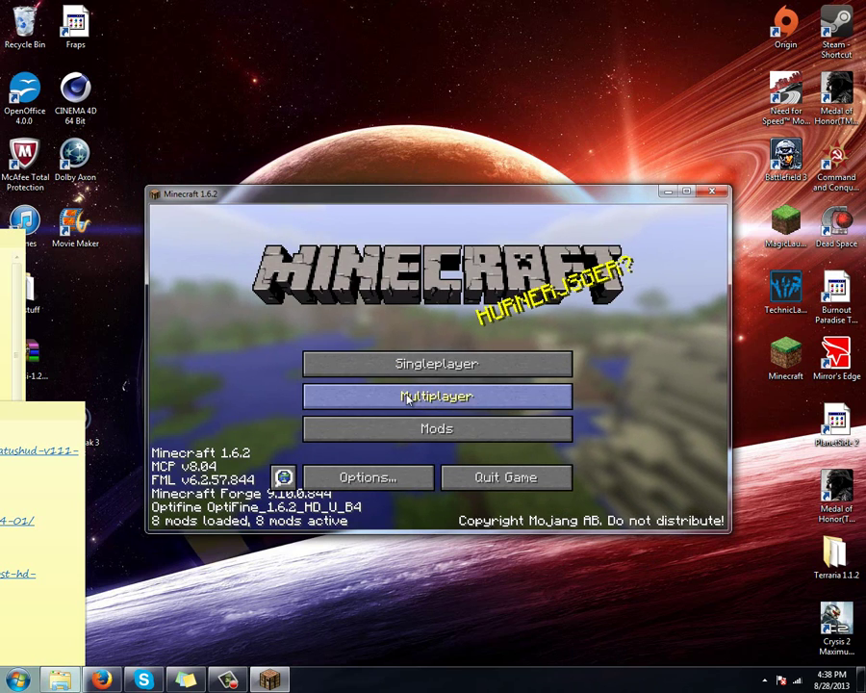
click(434, 394)
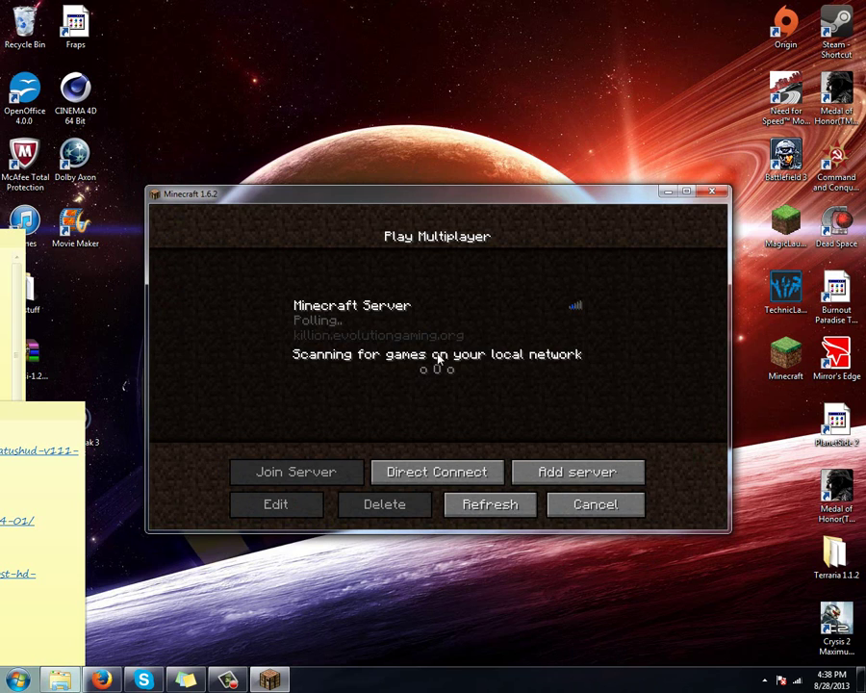
click(457, 318)
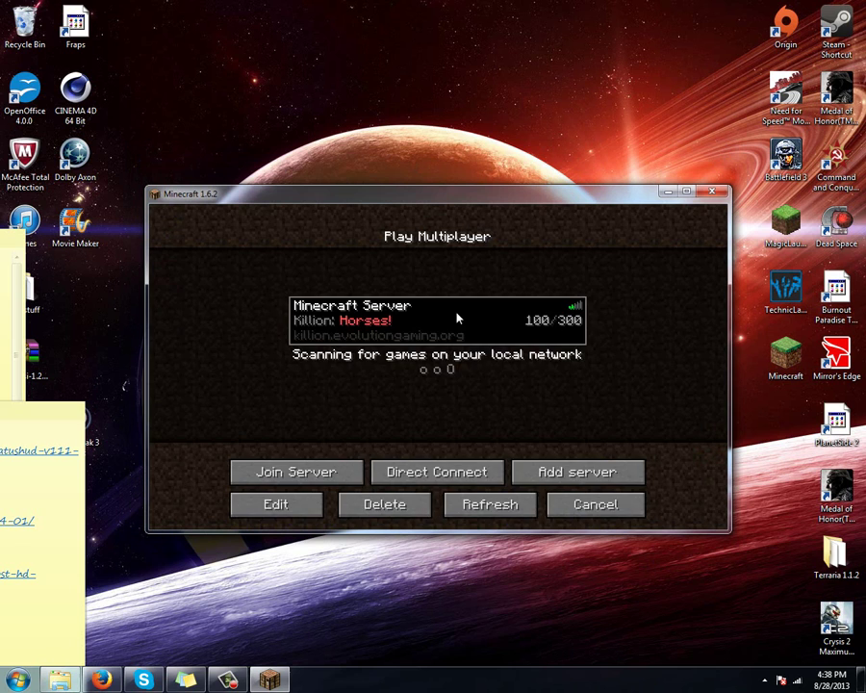
double_click(457, 318)
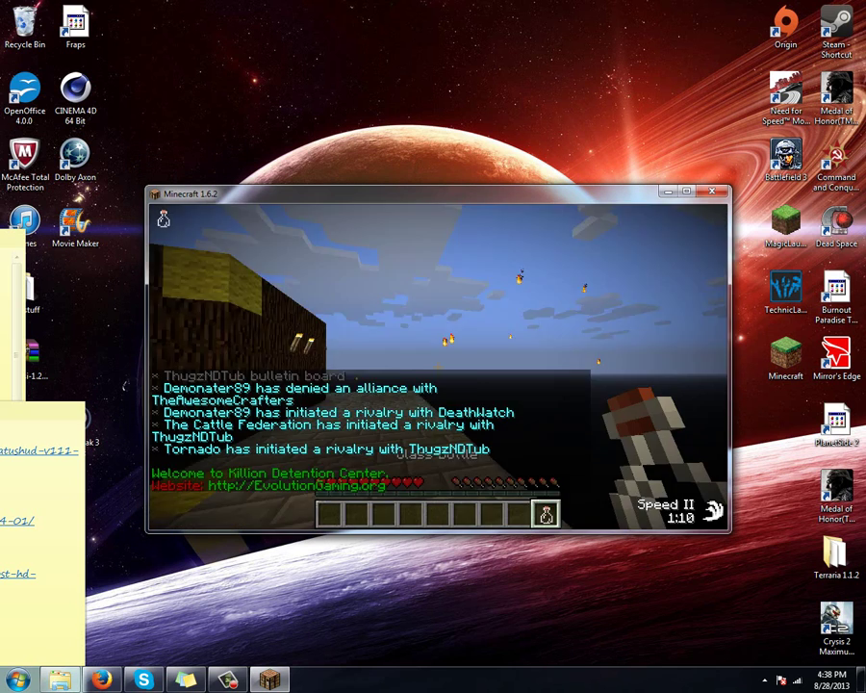
- Maximize the Minecraft window and resume the game
key(Escape)
click(685, 194)
key(Escape)
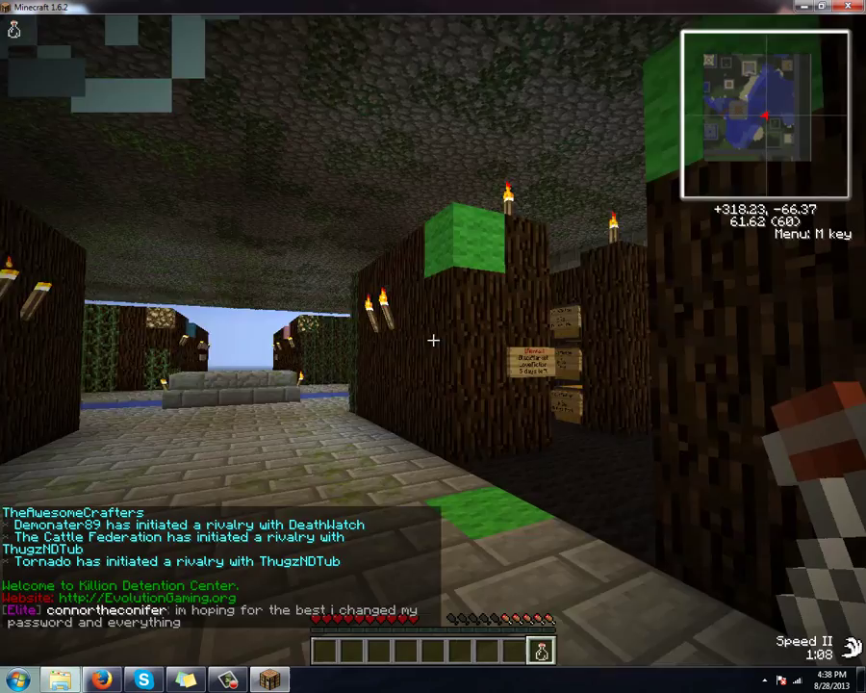
- Switch between the glass bottle and an empty hotbar slot to check the positions of the armor and status effect HUDs
key(w)
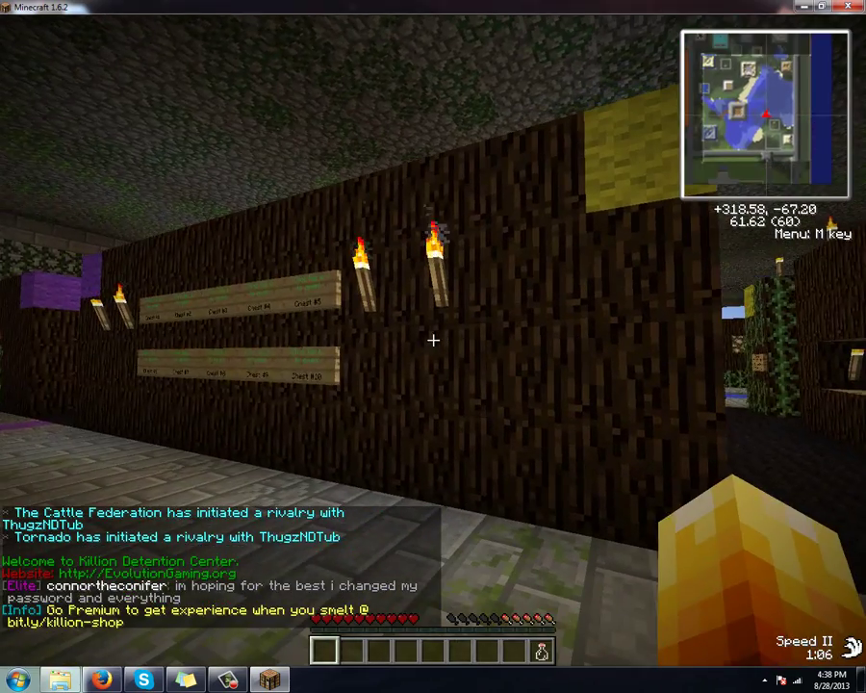
scroll(432, 340, up, 1)
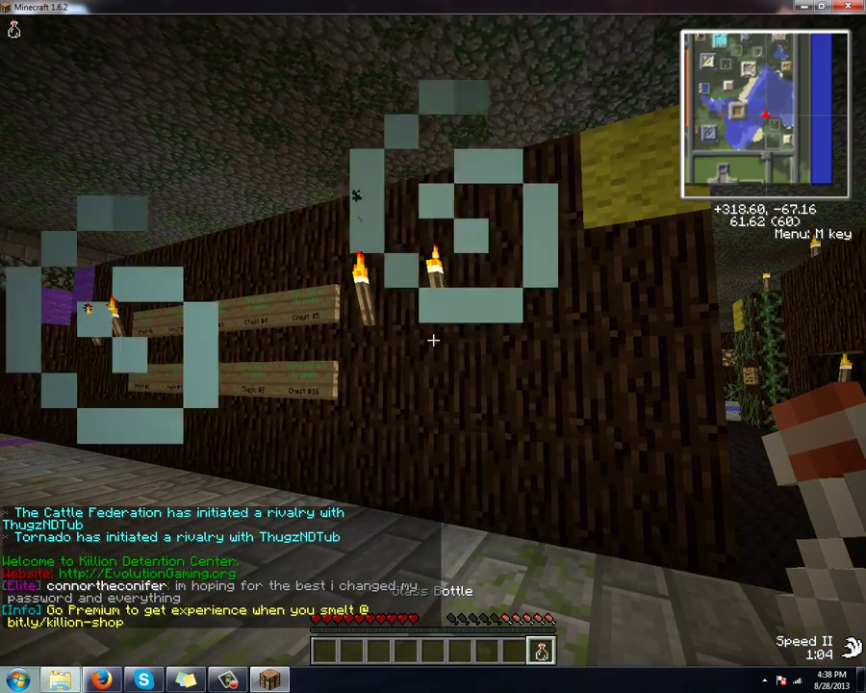
key(Escape)
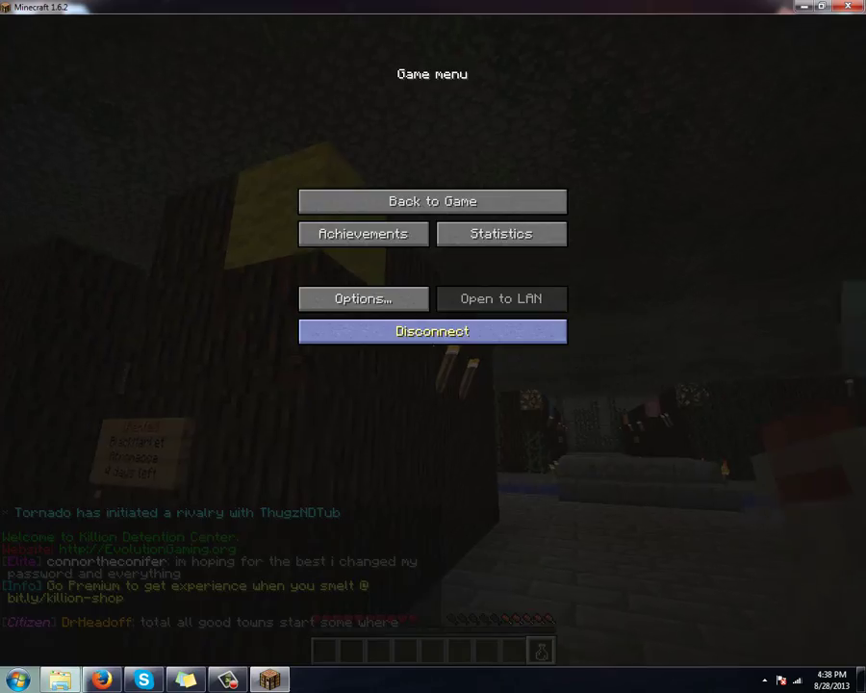
key(Escape)
key(w)
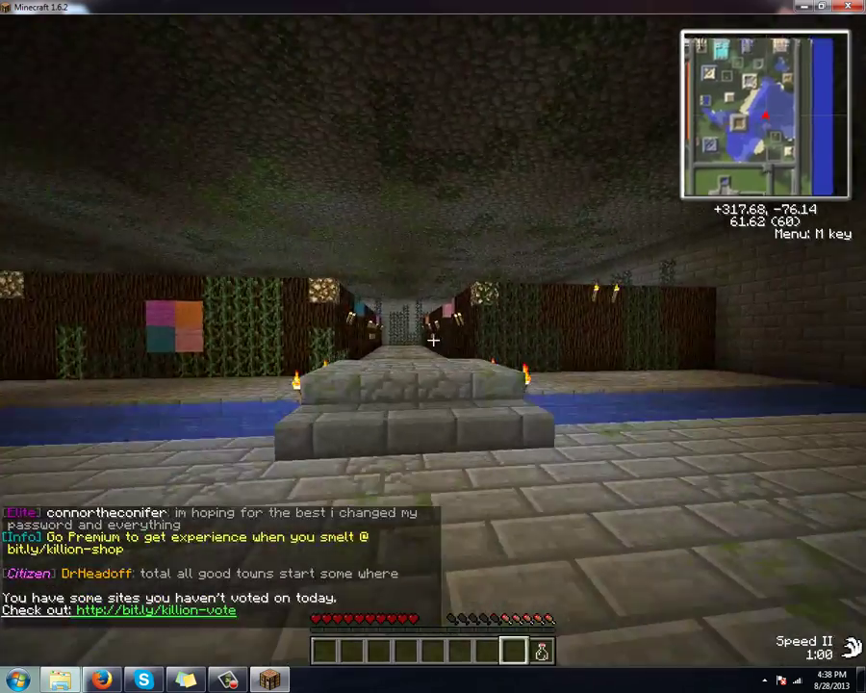
scroll(433, 340, down, 1)
- Walk past the fountain in the market hall to view the HUD and minimap while moving
key(w)
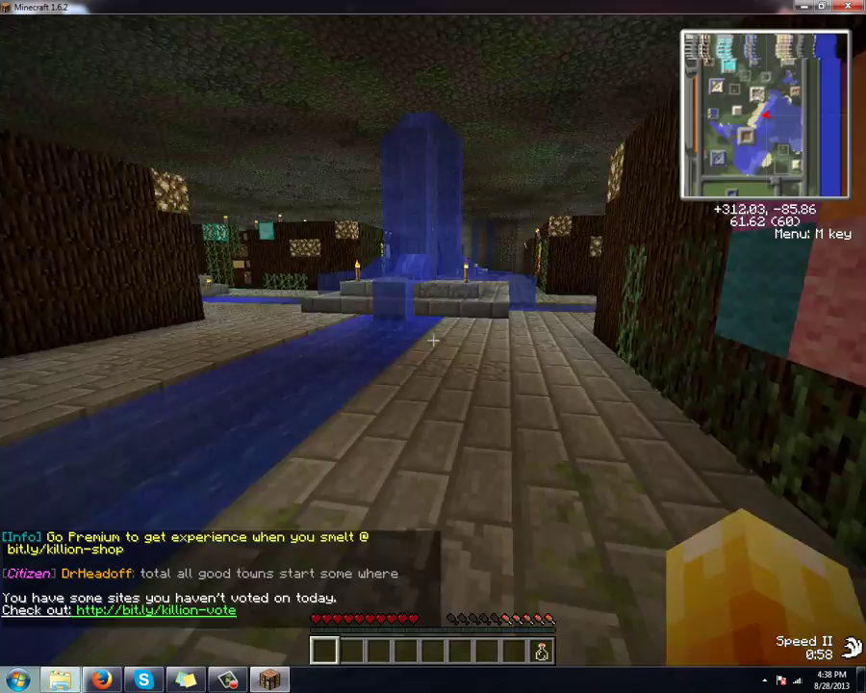
key(w)
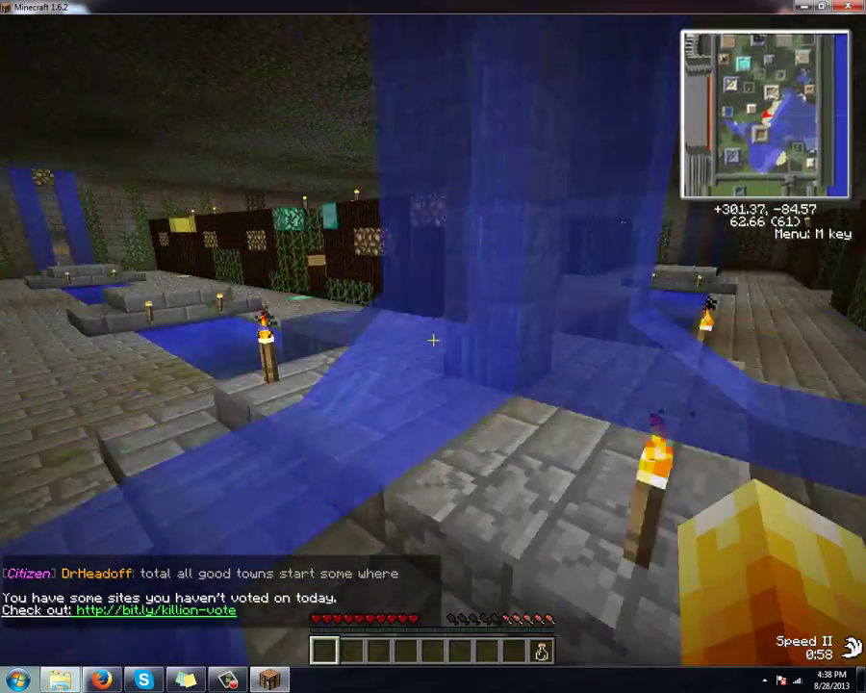
key(w)
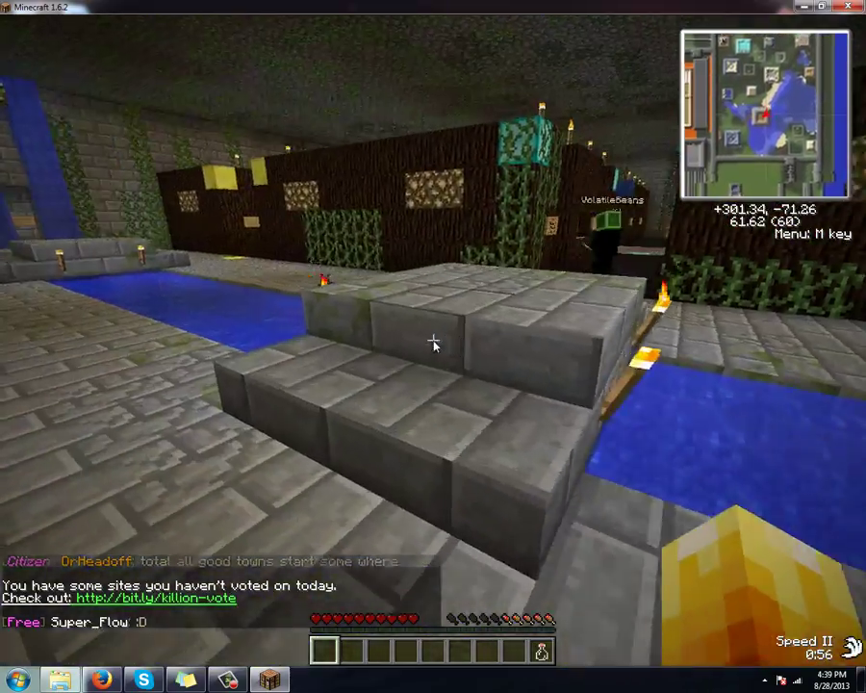
- View the game's Options screen and return to the game
key(Escape)
click(420, 301)
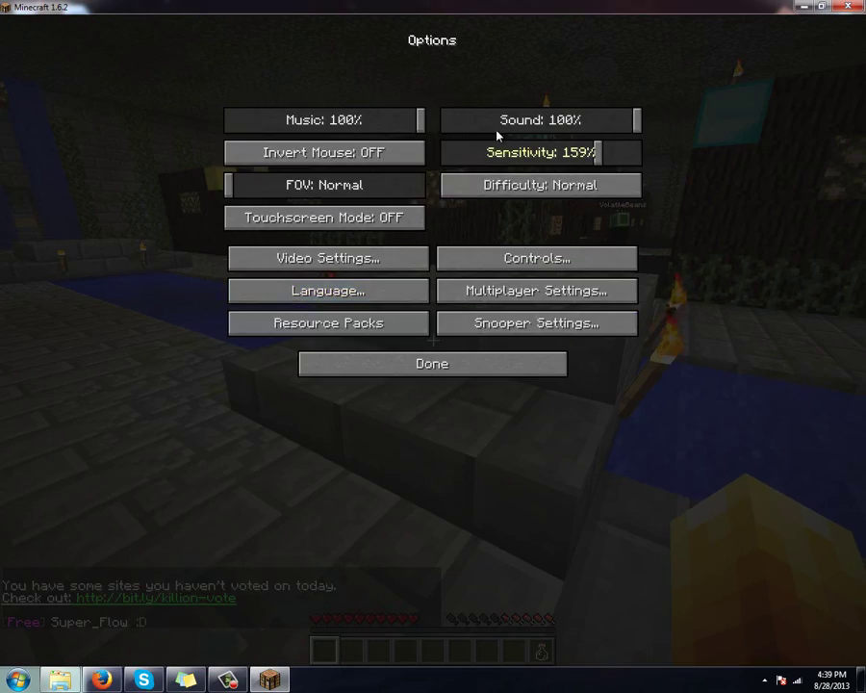
key(Escape)
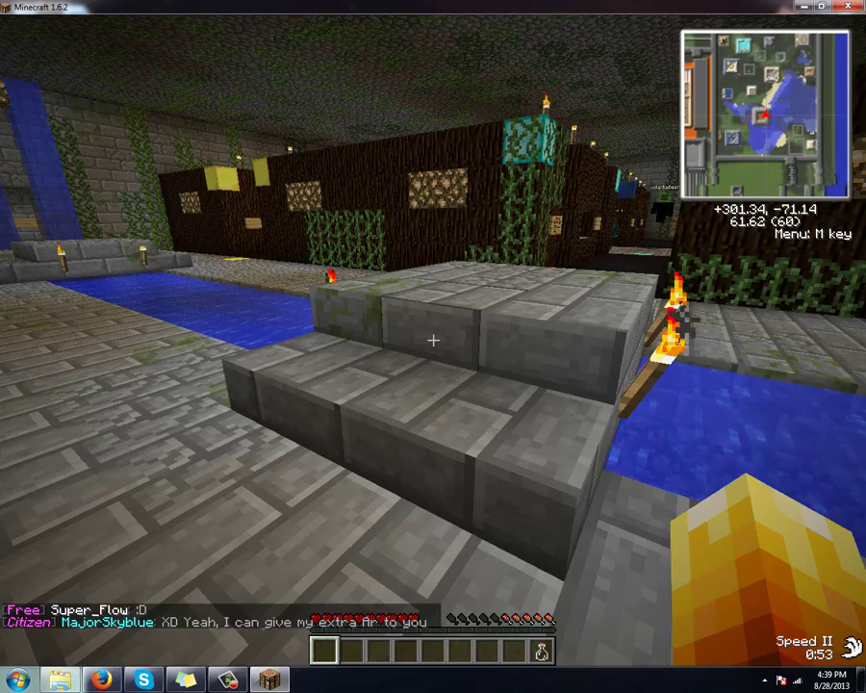
- Tour the market hall around the fountain and shop aisles, examining the minimap and the Speed II status display, and pause the game
key(w)
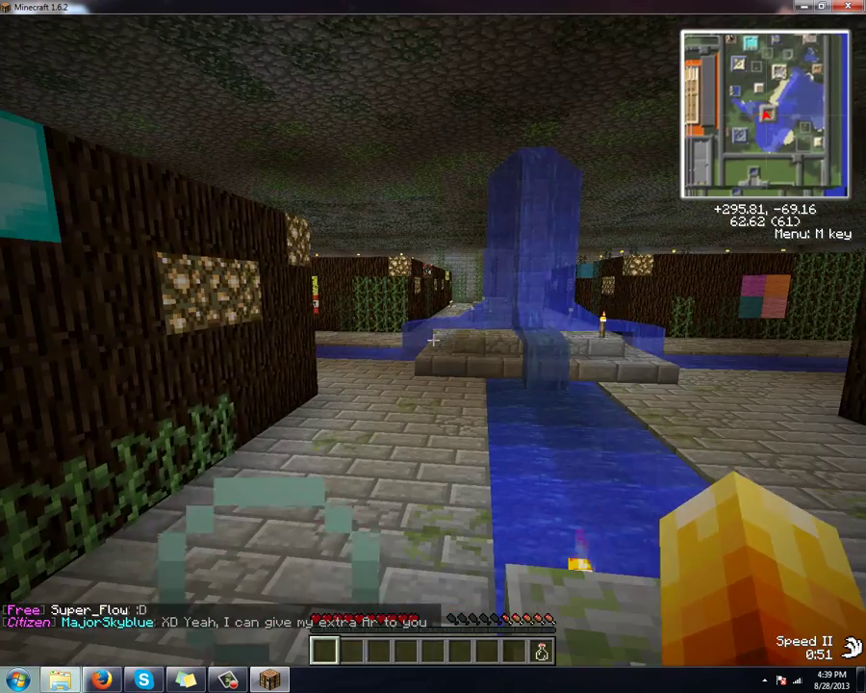
key(w)
key(w)
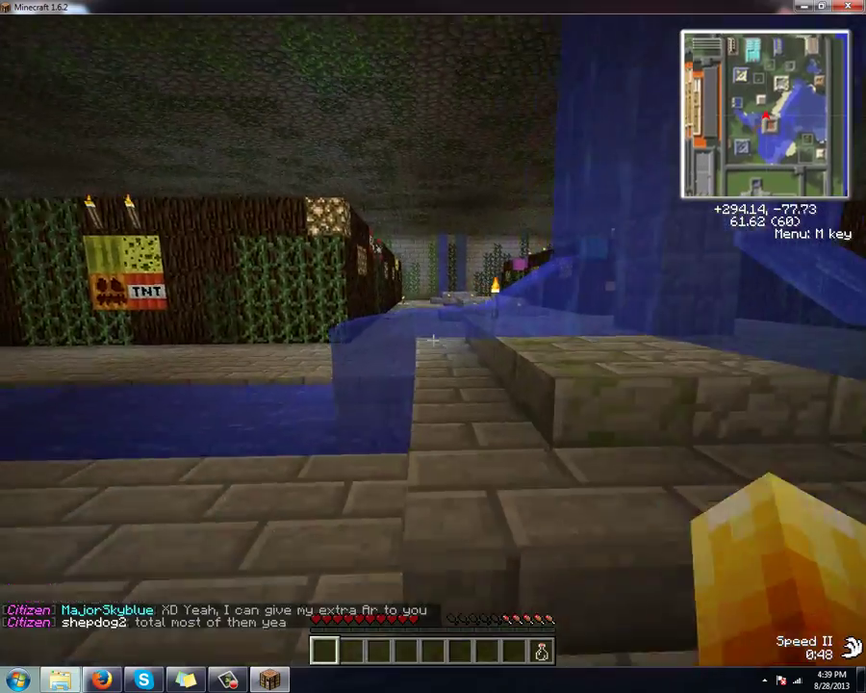
key(w)
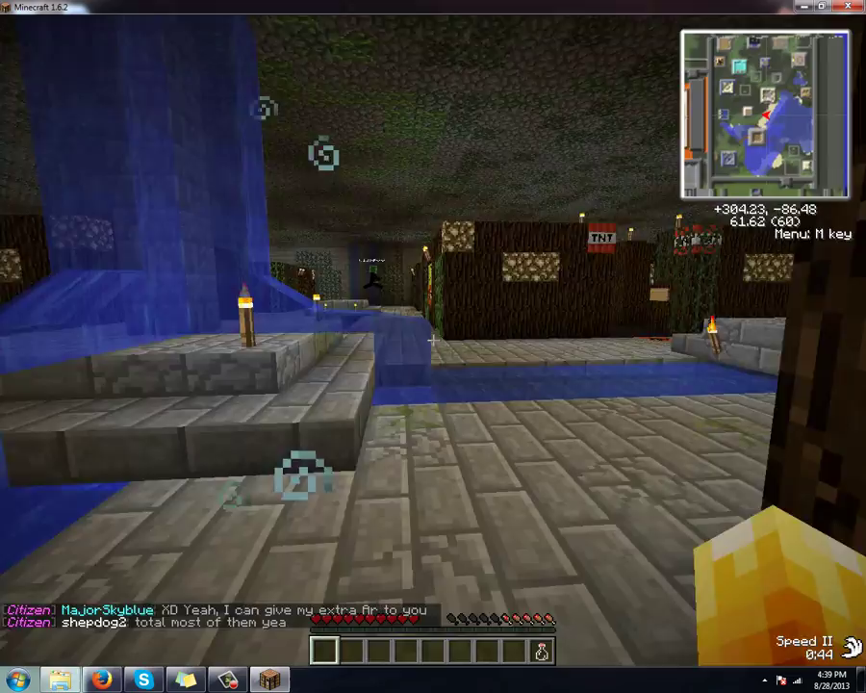
key(w)
key(w)
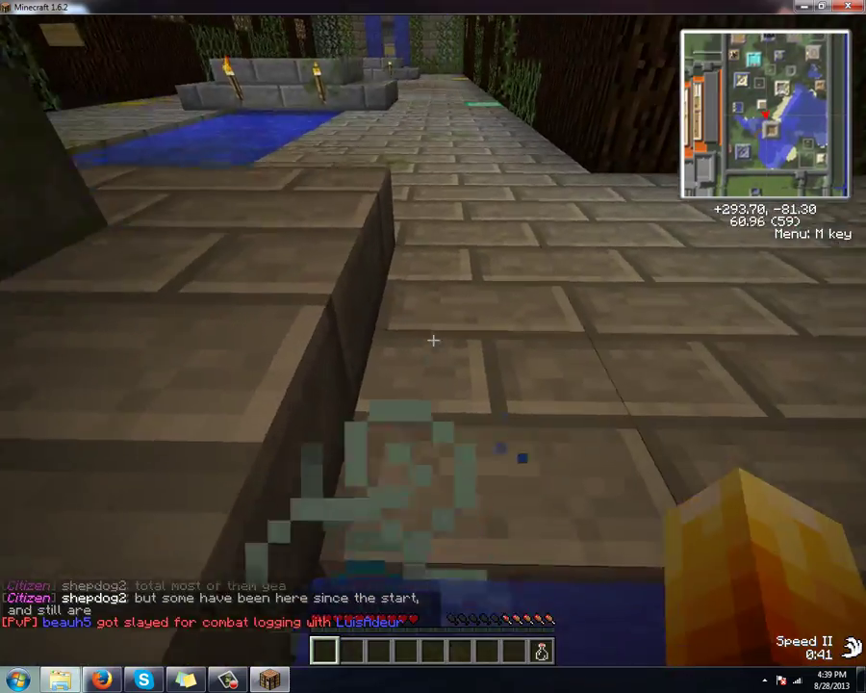
key(w)
key(w)
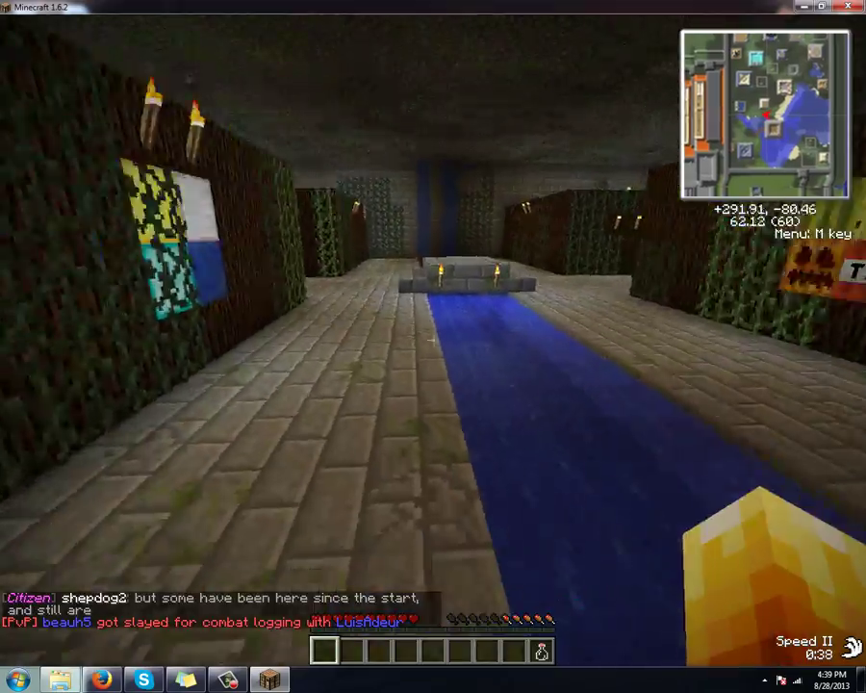
key(w)
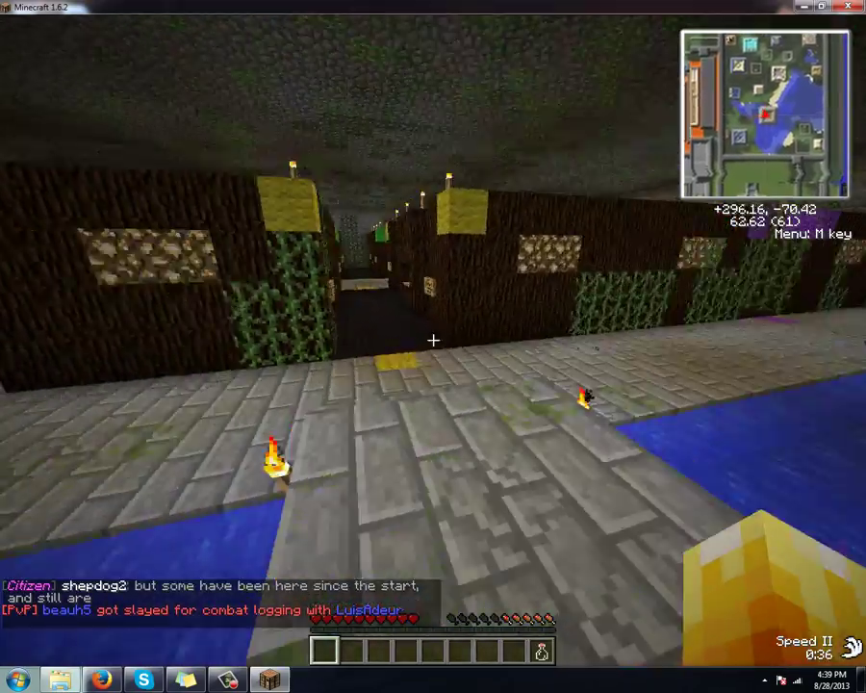
key(w)
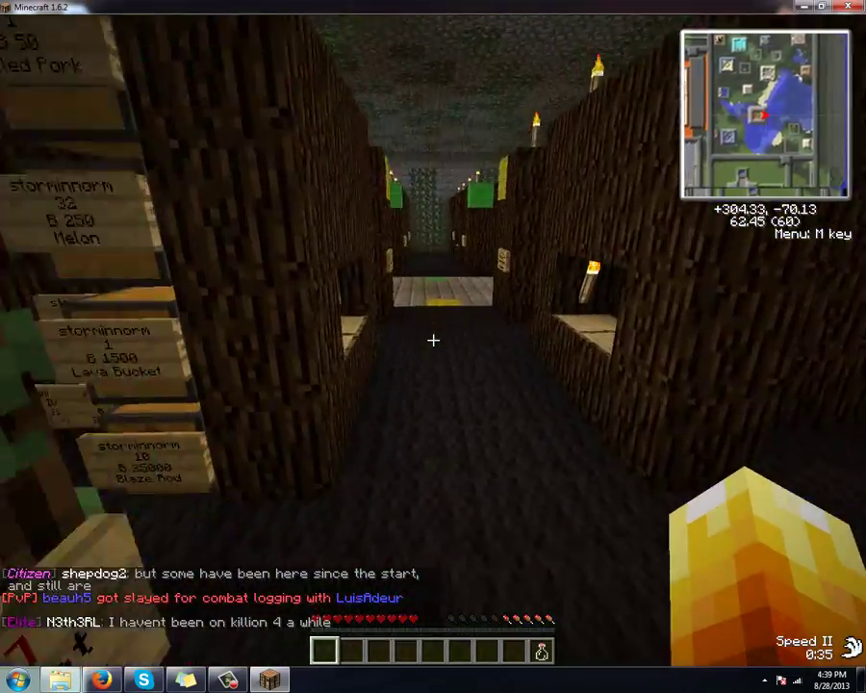
key(w)
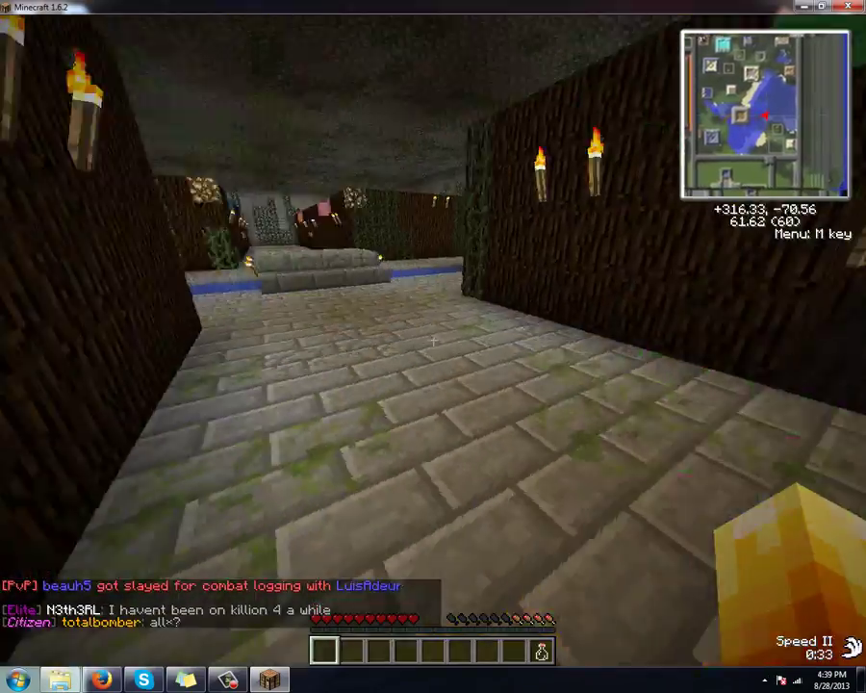
key(w)
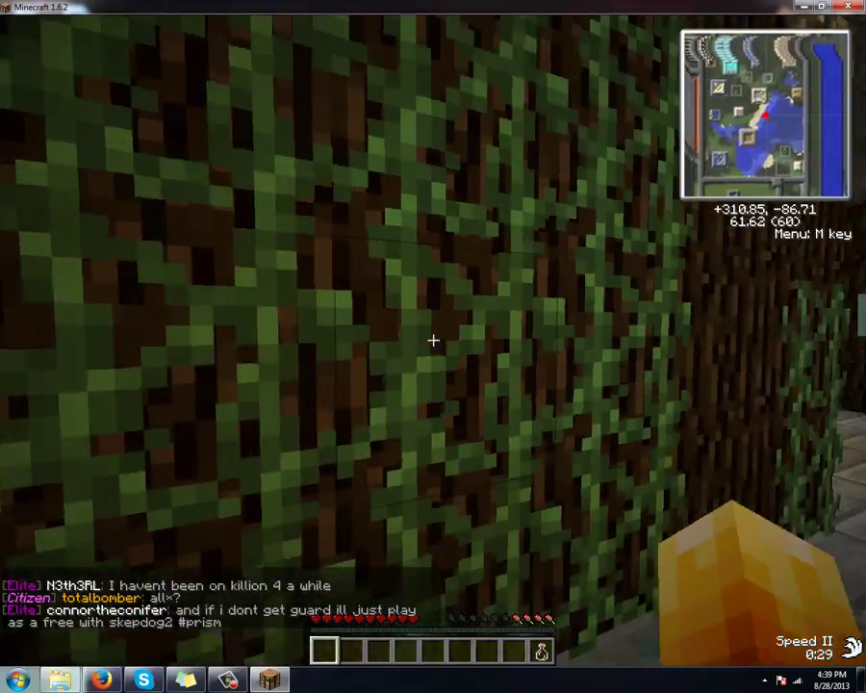
click(433, 340)
mouse_move(433, 340)
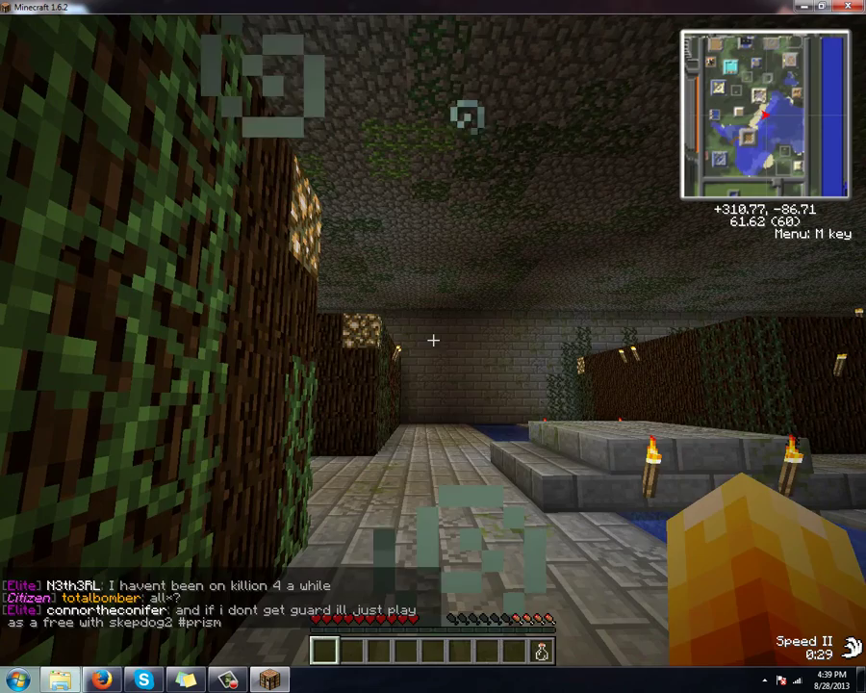
key(Escape)
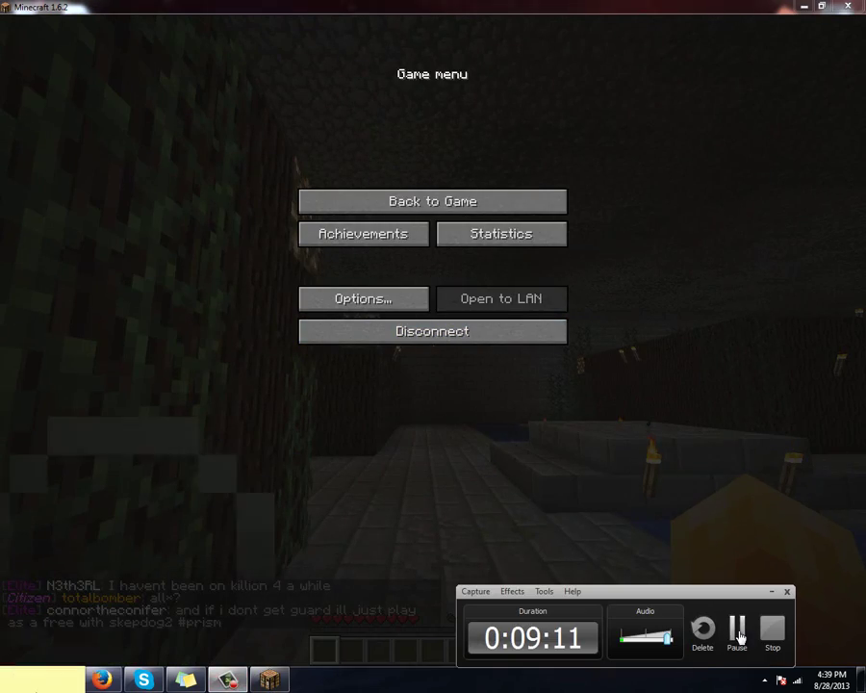